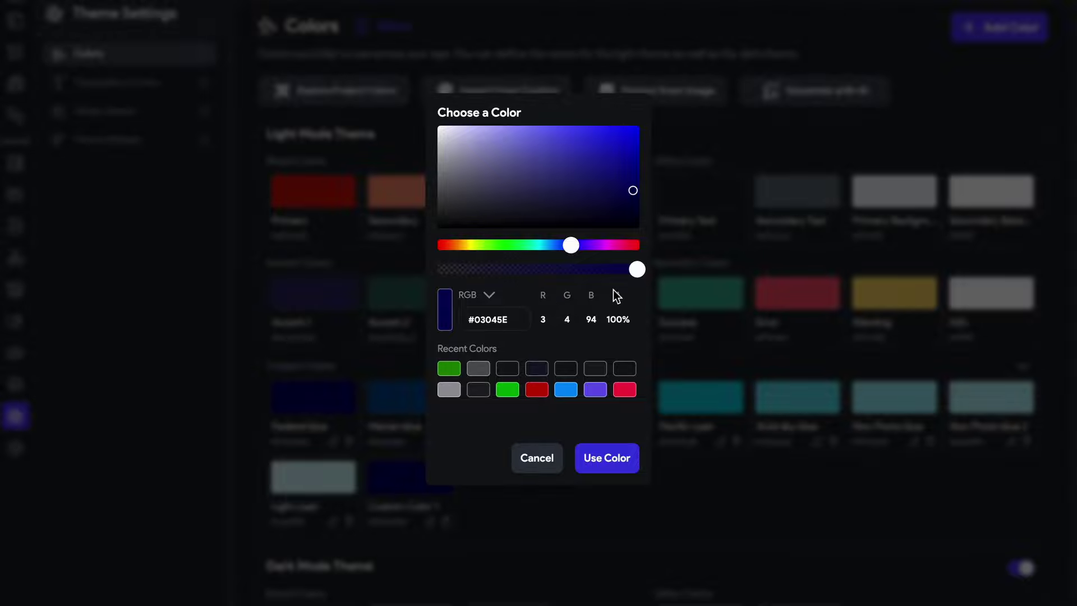
Apply the picked colour to the custom theme colour, and toggle the Dark Mode Theme off and back on.
click(606, 466)
scroll(547, 202, down, 7)
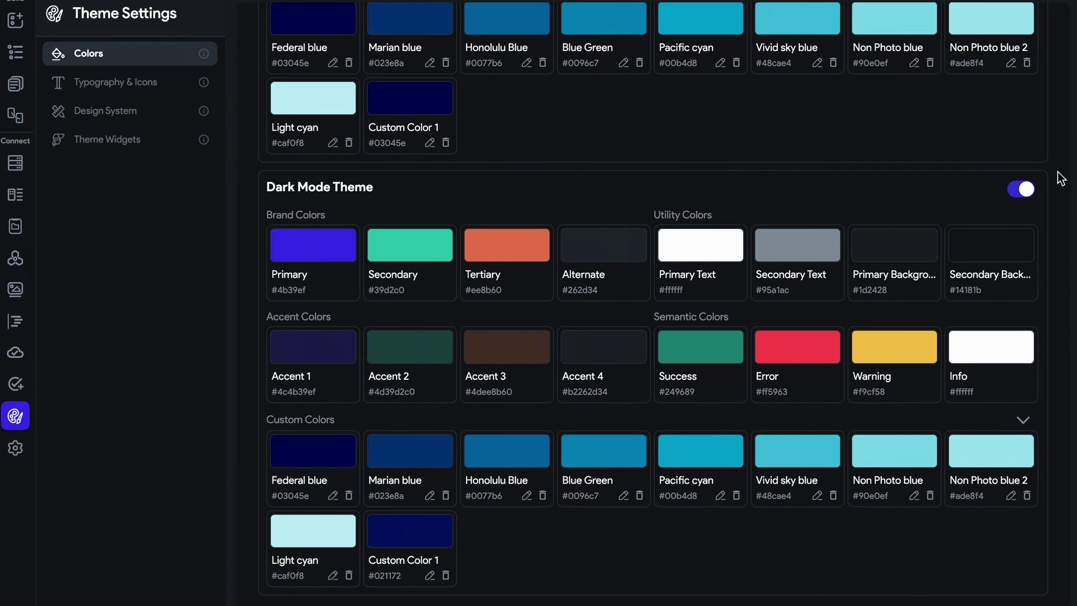
click(1021, 188)
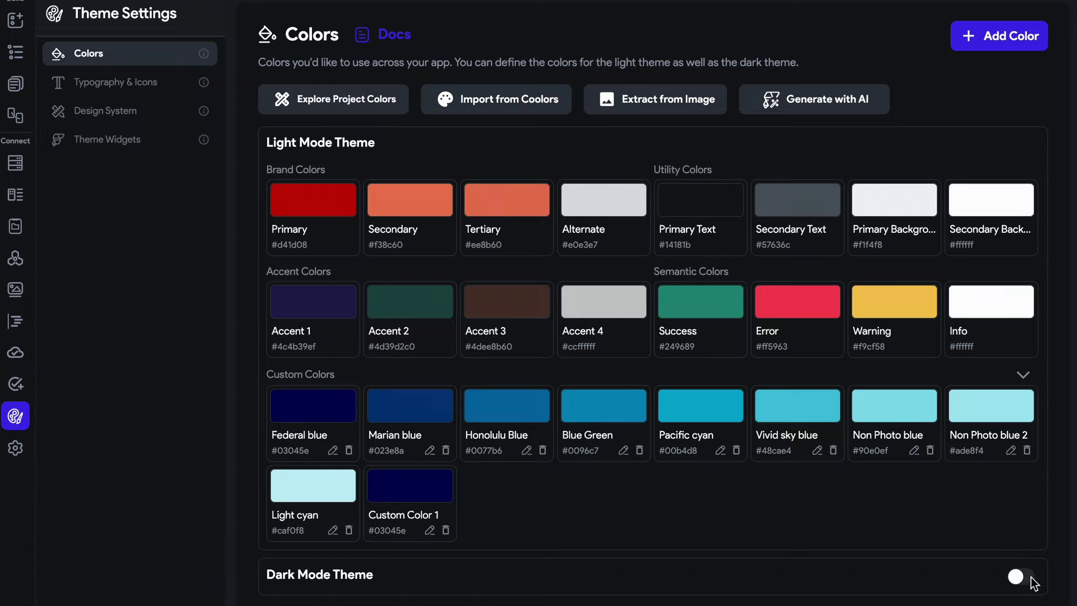
click(1029, 578)
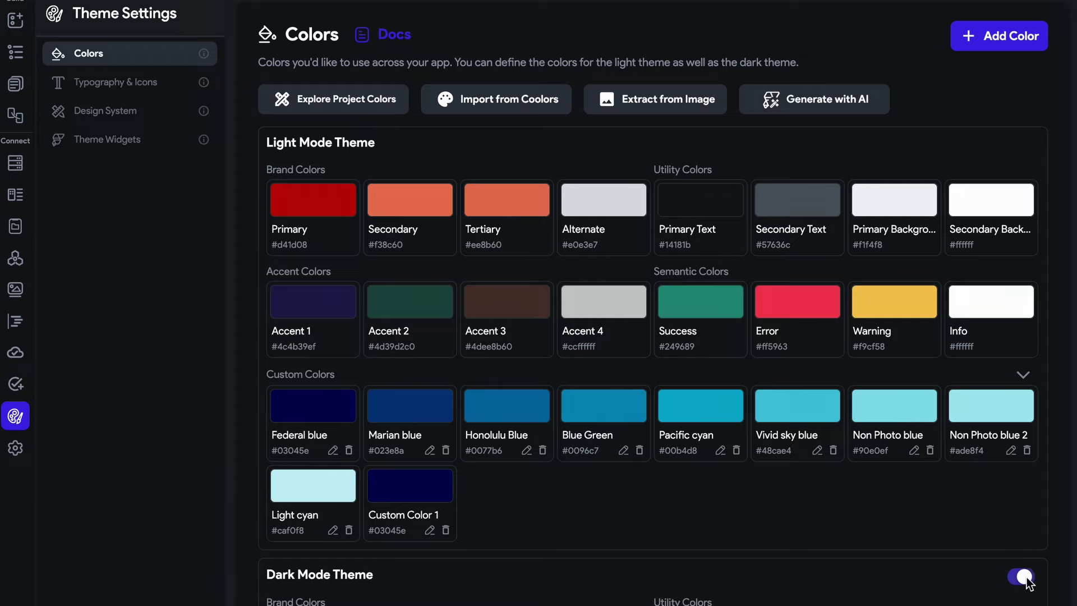
Open the Typography & Icons settings and review the text styles, Custom Fonts and Custom Icons sections.
click(148, 92)
scroll(426, 107, down, 3)
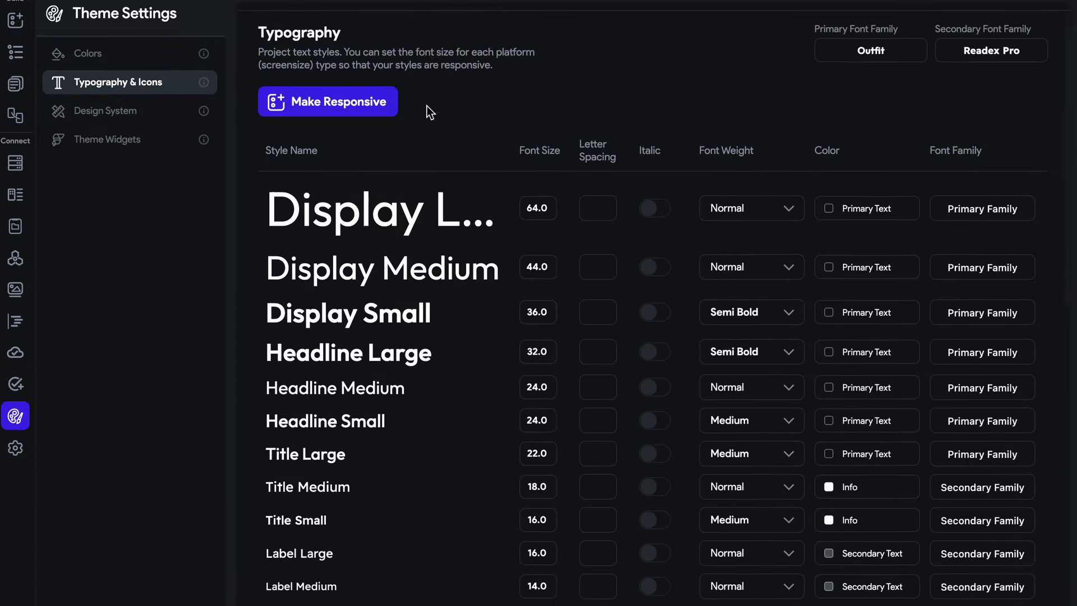
scroll(429, 108, up, 3)
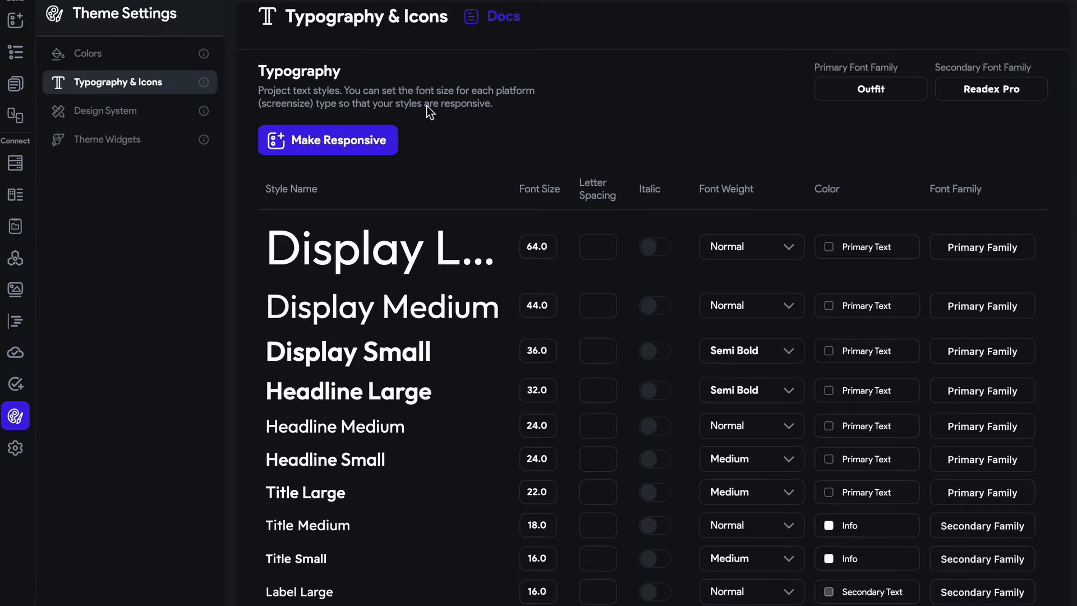
scroll(428, 109, down, 10)
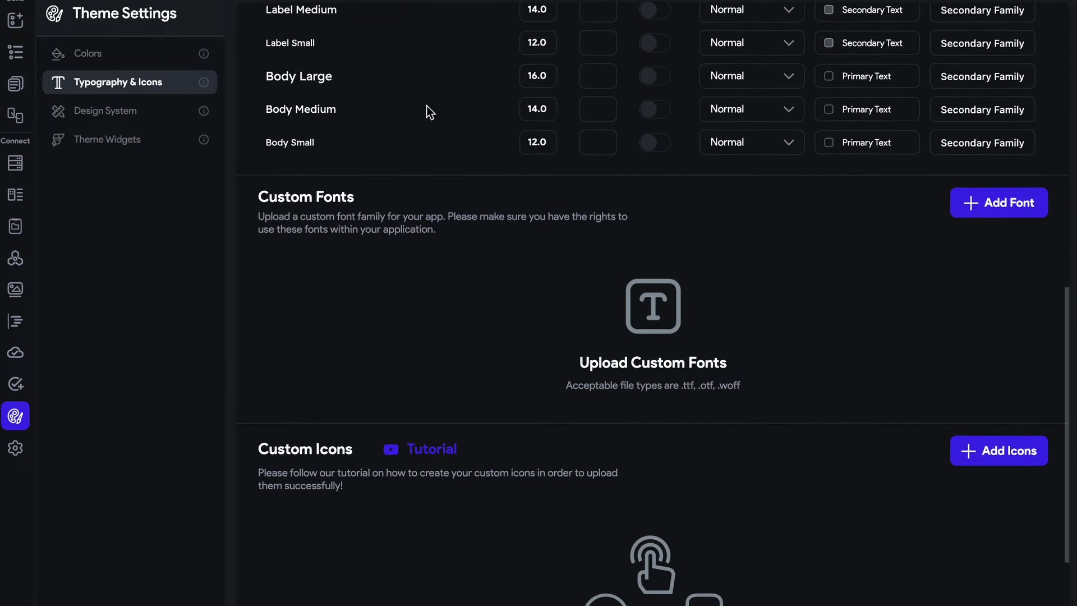
scroll(429, 108, up, 12)
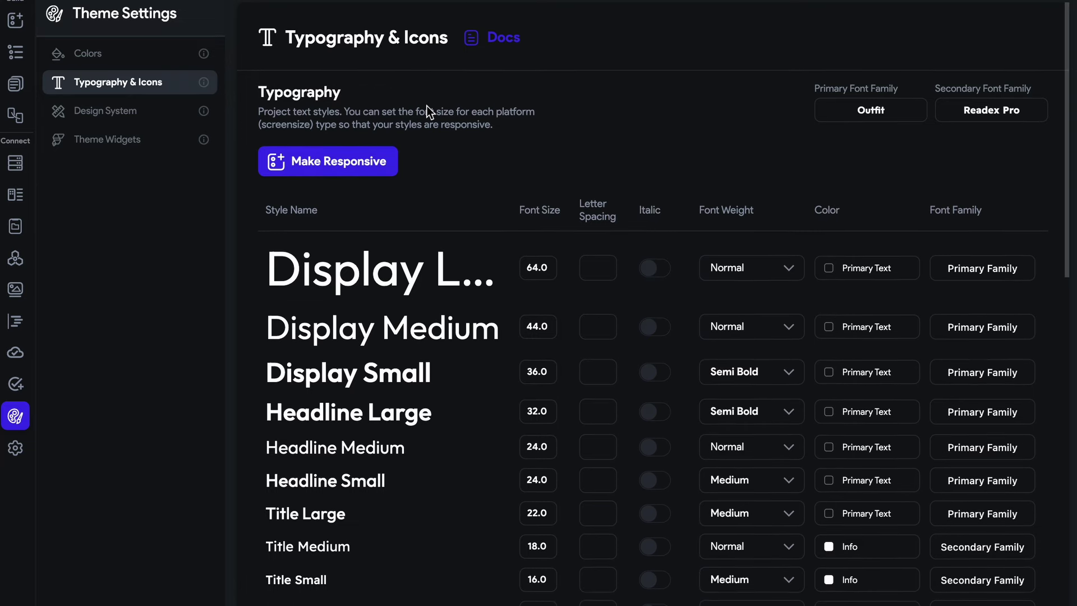
Set the font size of the Display Large text style to 60.
scroll(429, 109, down, 1)
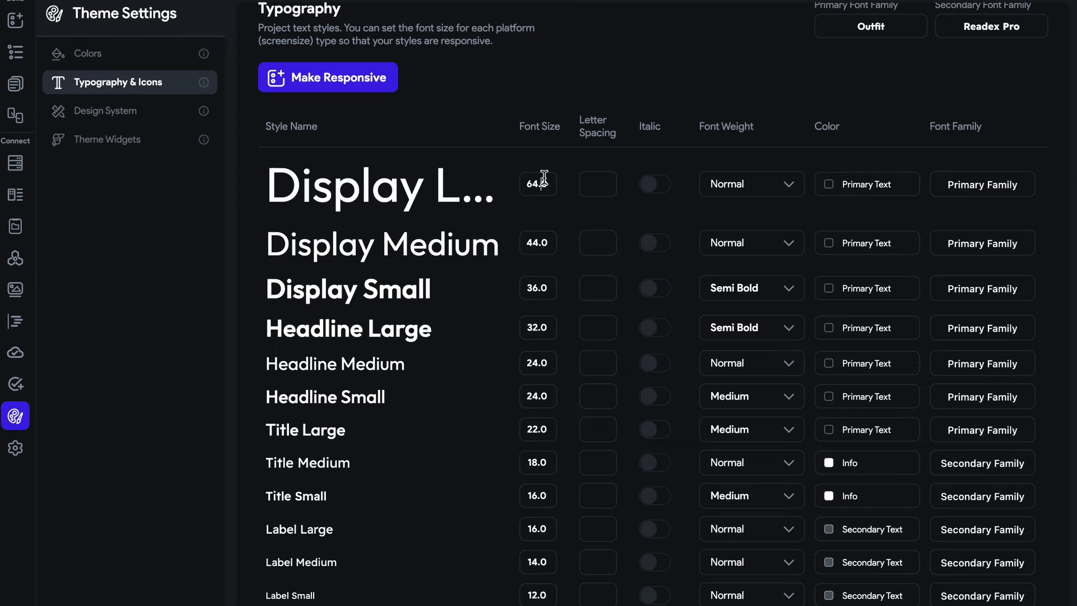
scroll(544, 178, down, 8)
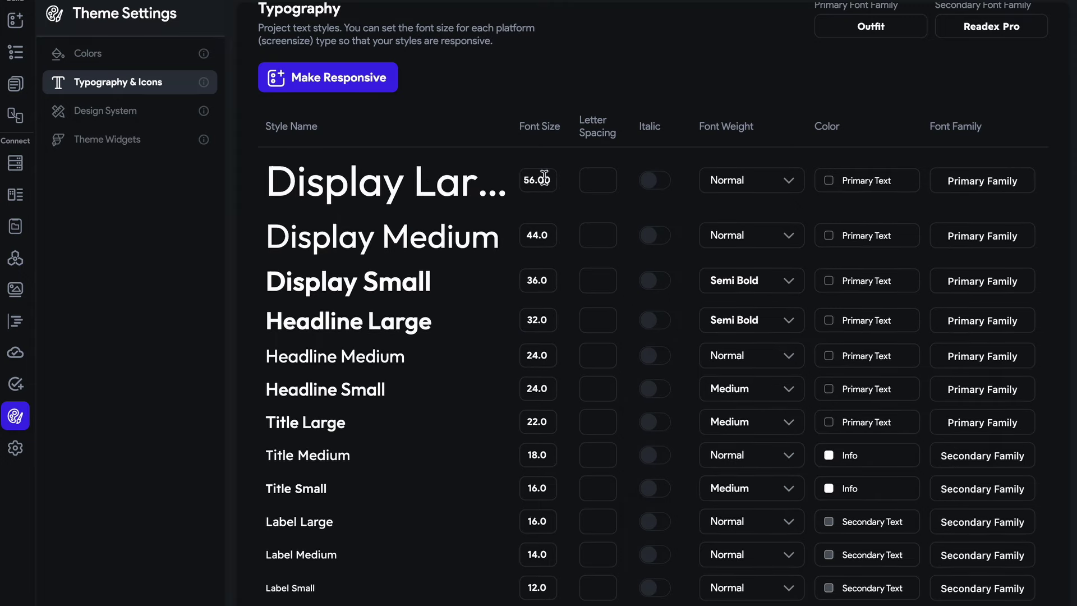
scroll(543, 178, up, 4)
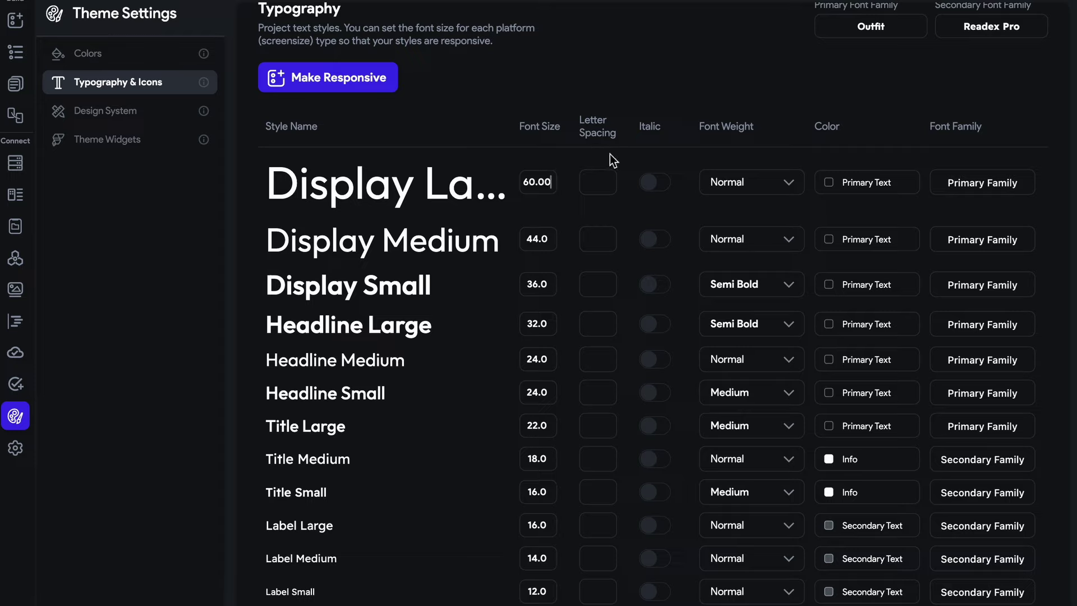
Try letter spacings of 2 and 1 on the Display Large style, and clear the value.
click(608, 179)
text(2)
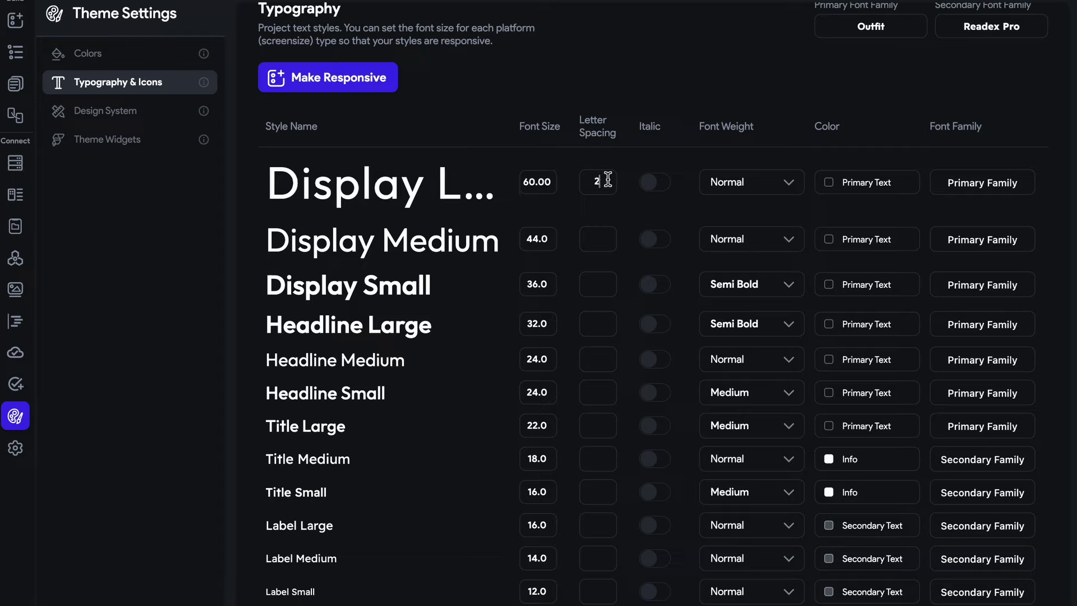
scroll(608, 179, down, 1)
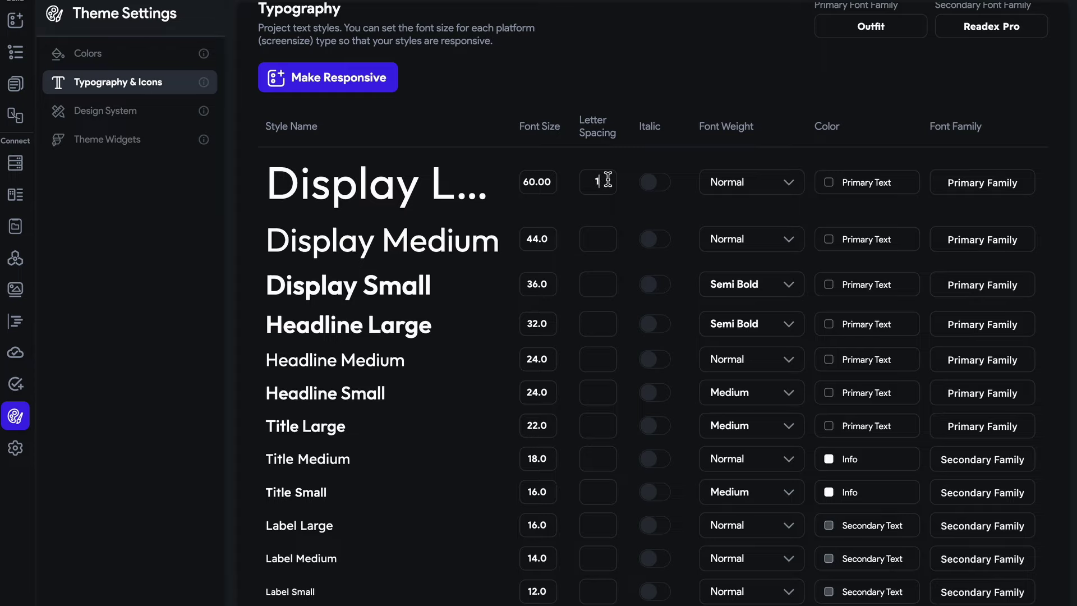
key(BackSpace)
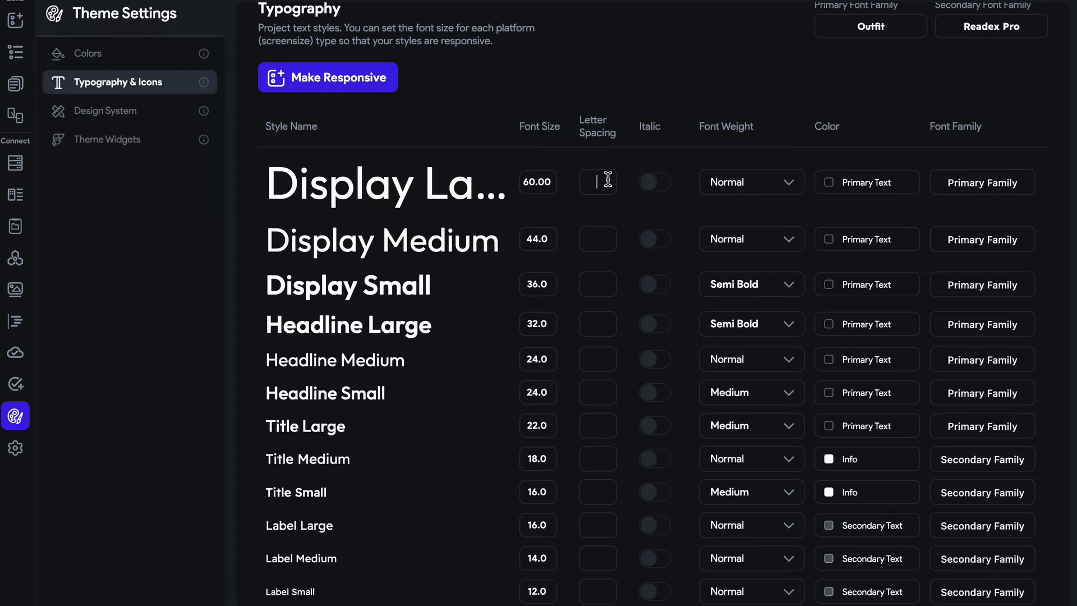
Examine the properties of the text widget on HomePage, and return to the typography theme settings.
click(16, 84)
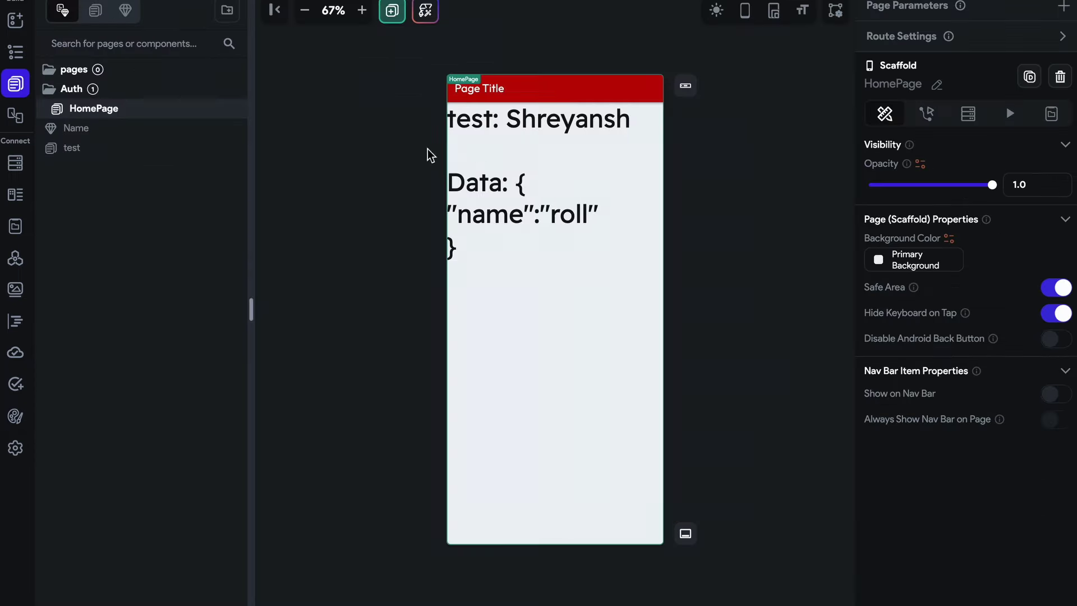
scroll(1010, 298, down, 9)
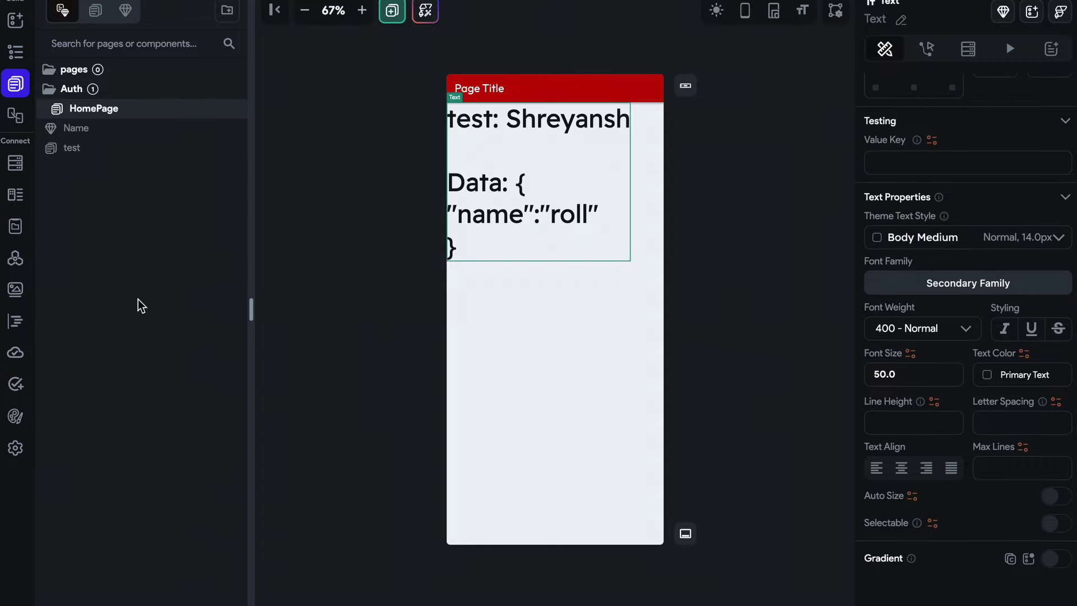
click(17, 420)
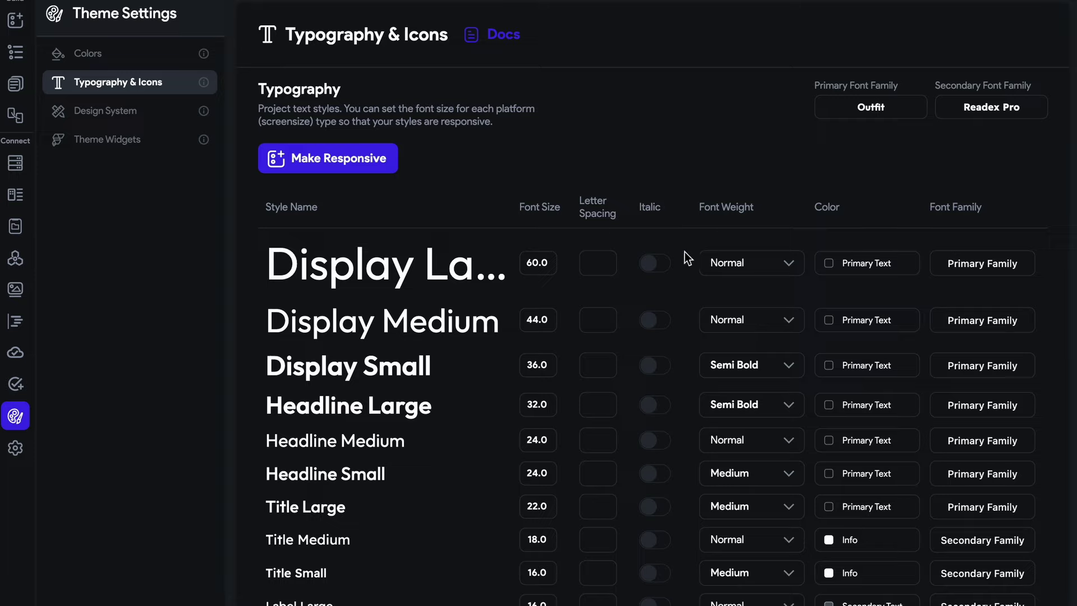
Try italic and the Medium font weight on the Display Large style, and restore non-italic Normal.
click(654, 263)
click(654, 263)
click(751, 262)
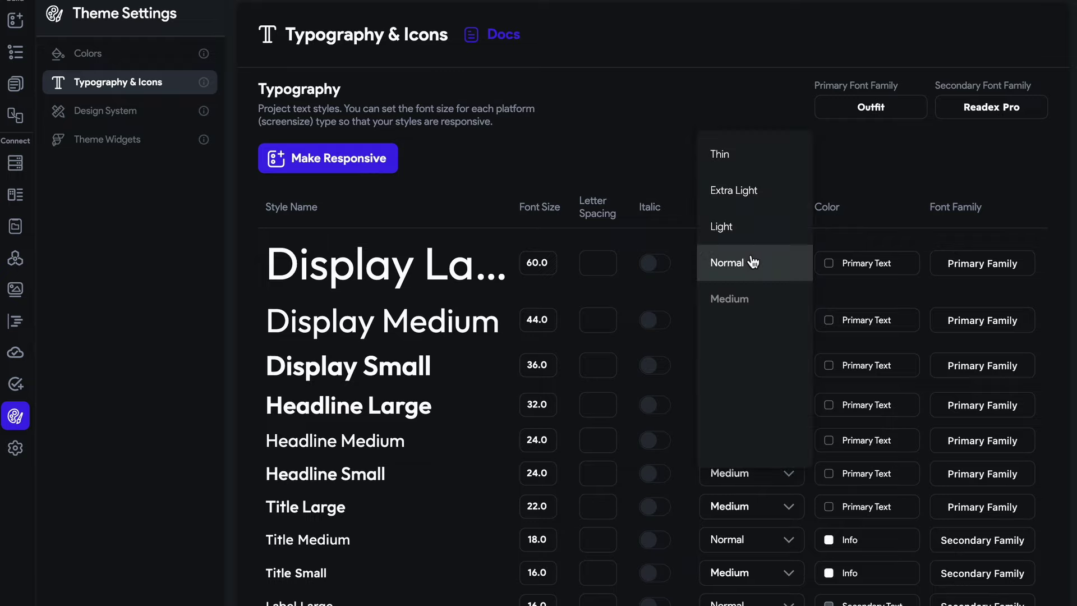
click(746, 303)
click(741, 264)
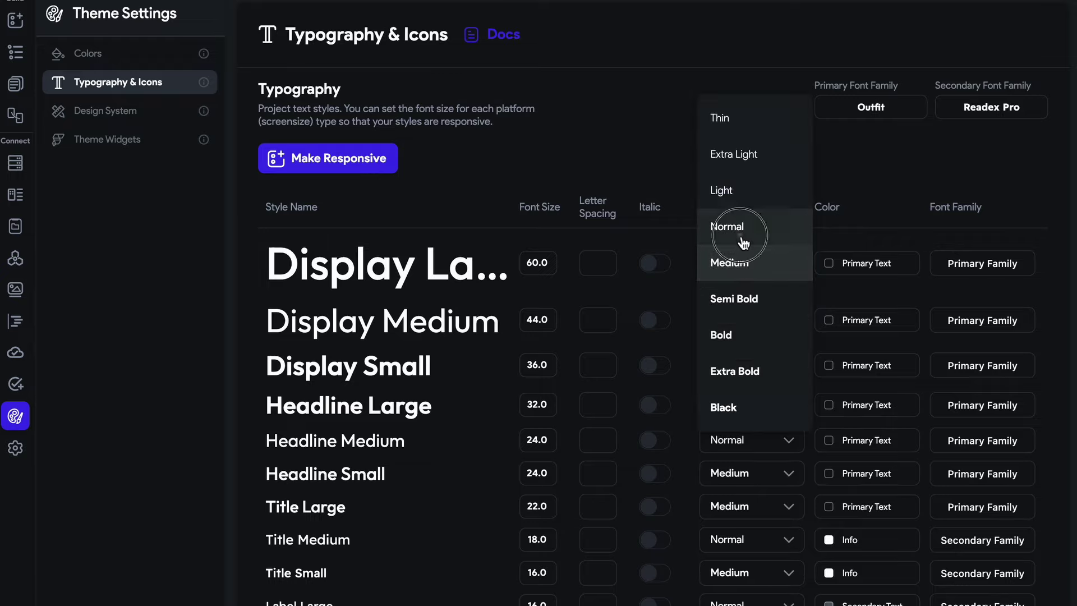
click(741, 239)
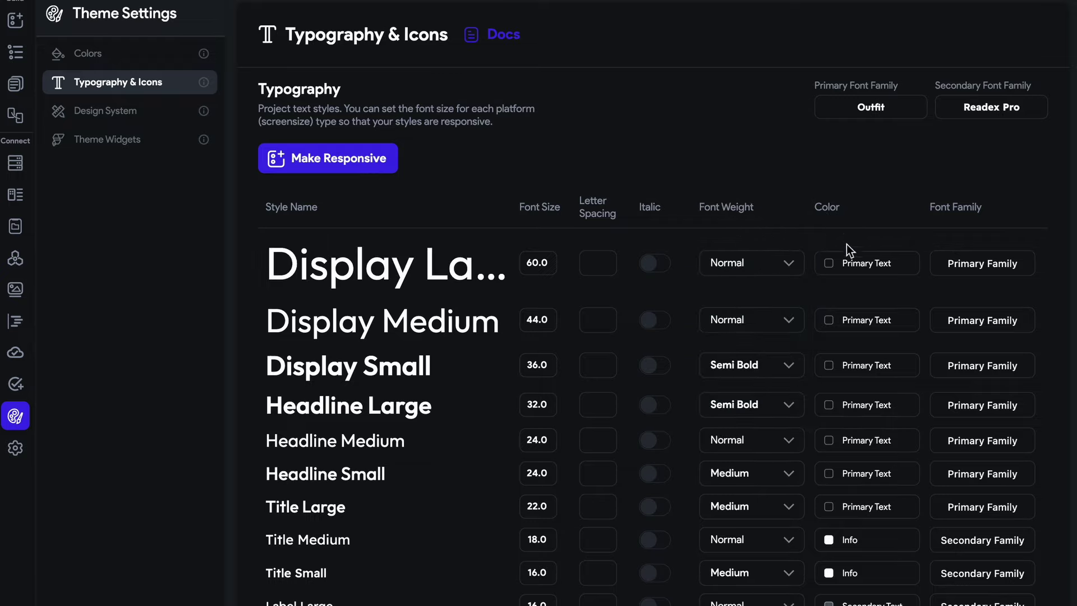
Set the Display Large style's colour to Primary and its font family to the Google font Roboto Condensed.
click(830, 269)
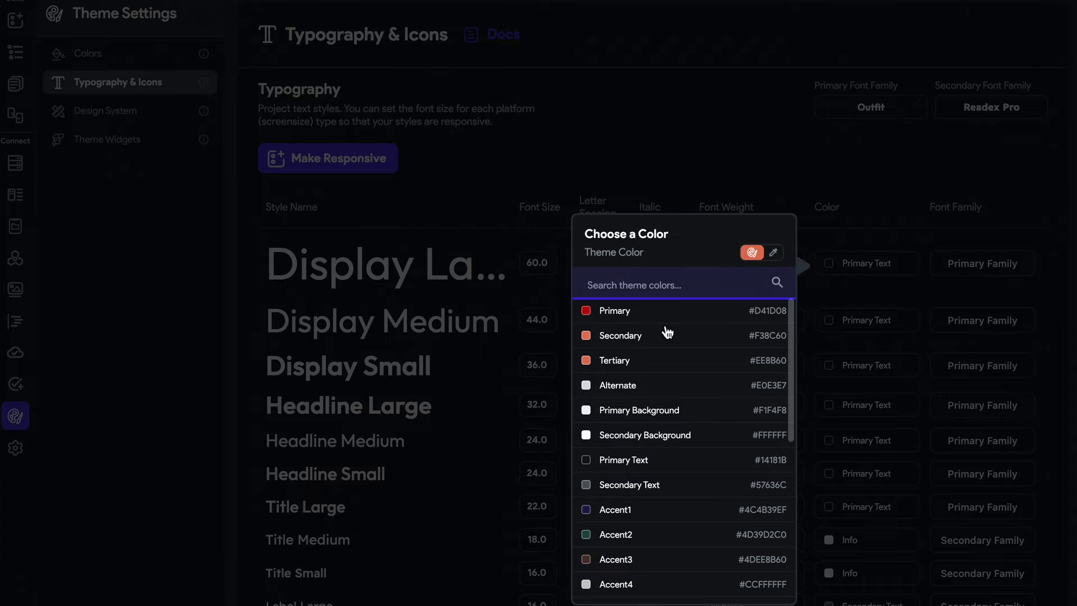
click(614, 318)
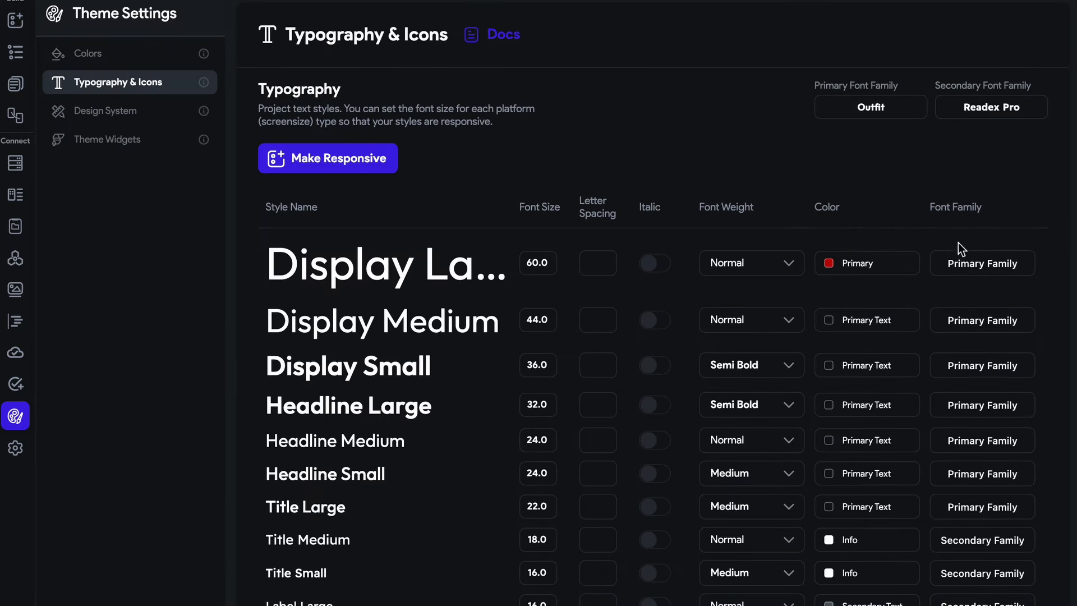
click(968, 266)
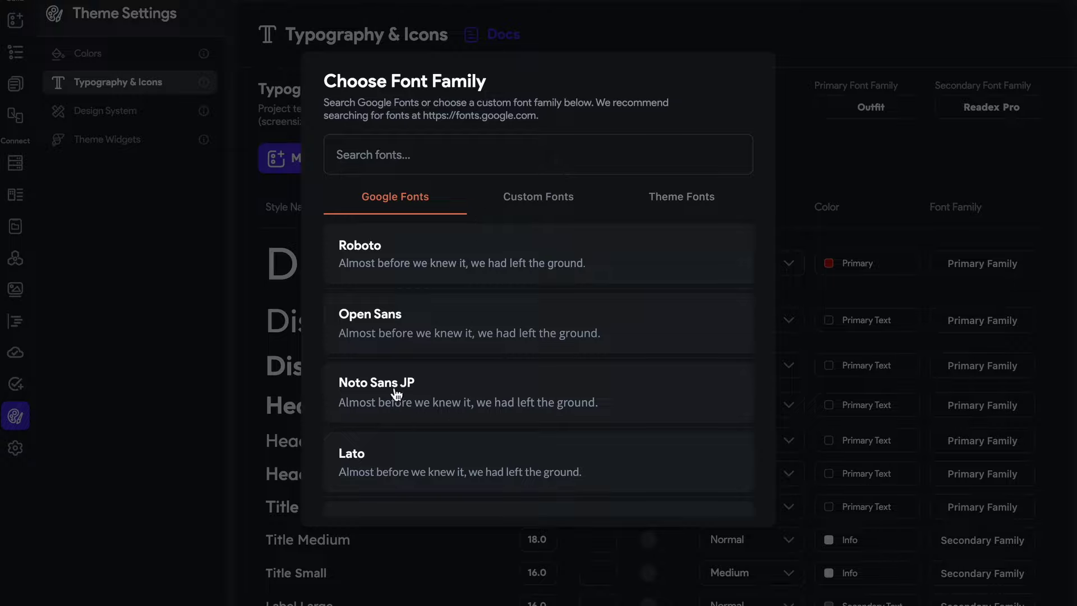
scroll(396, 394, down, 15)
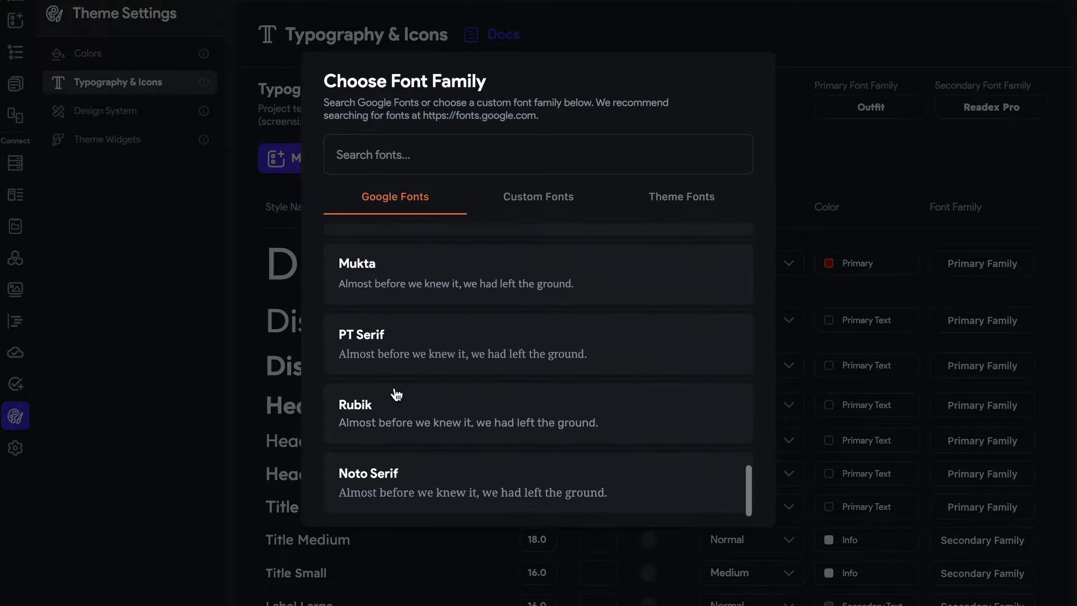
scroll(397, 394, up, 15)
click(536, 202)
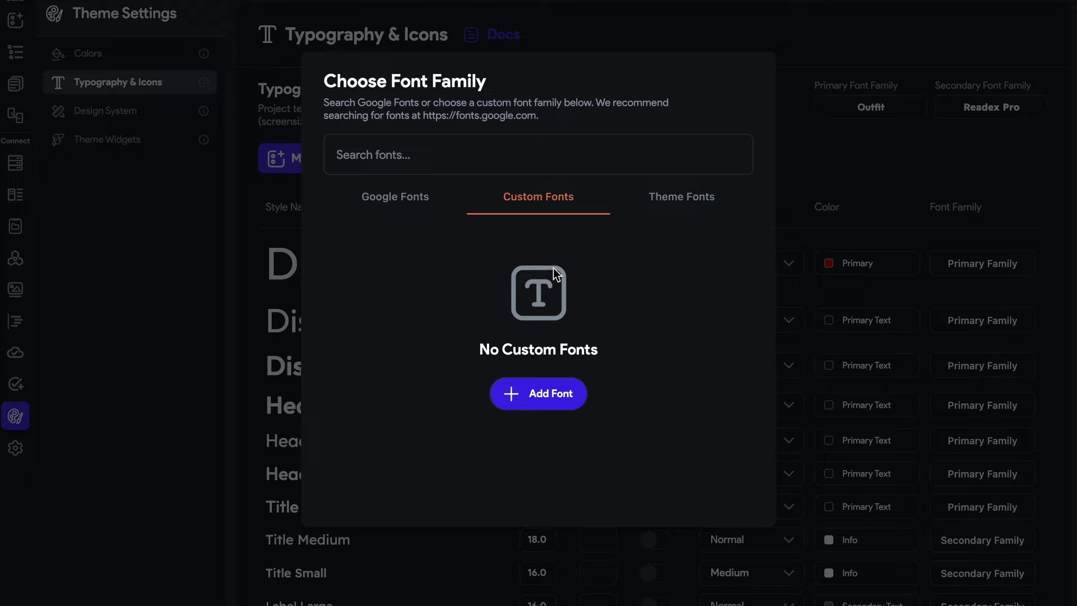
click(711, 196)
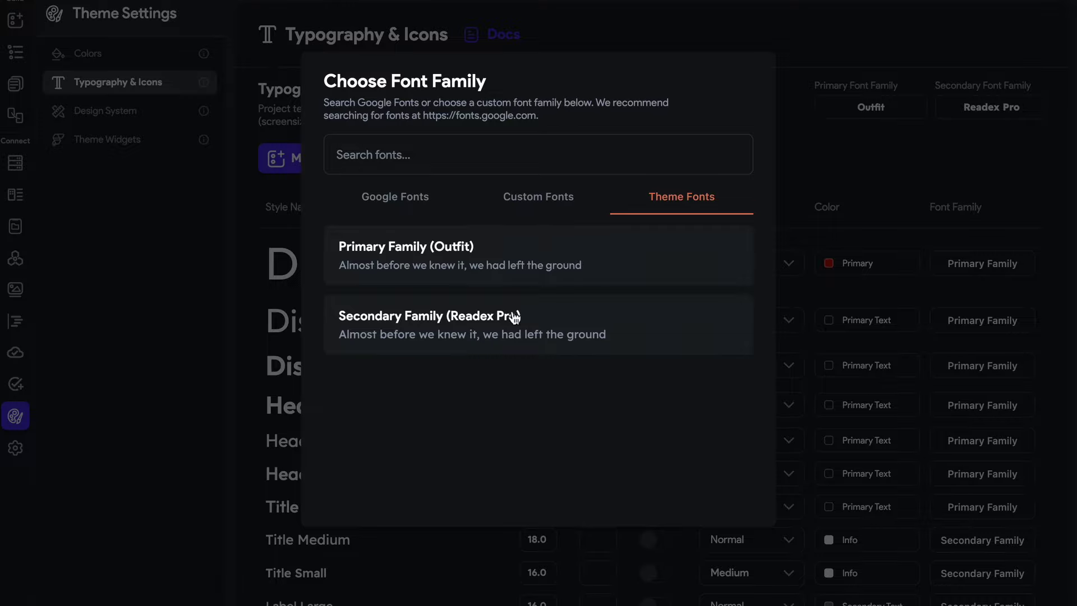
click(398, 211)
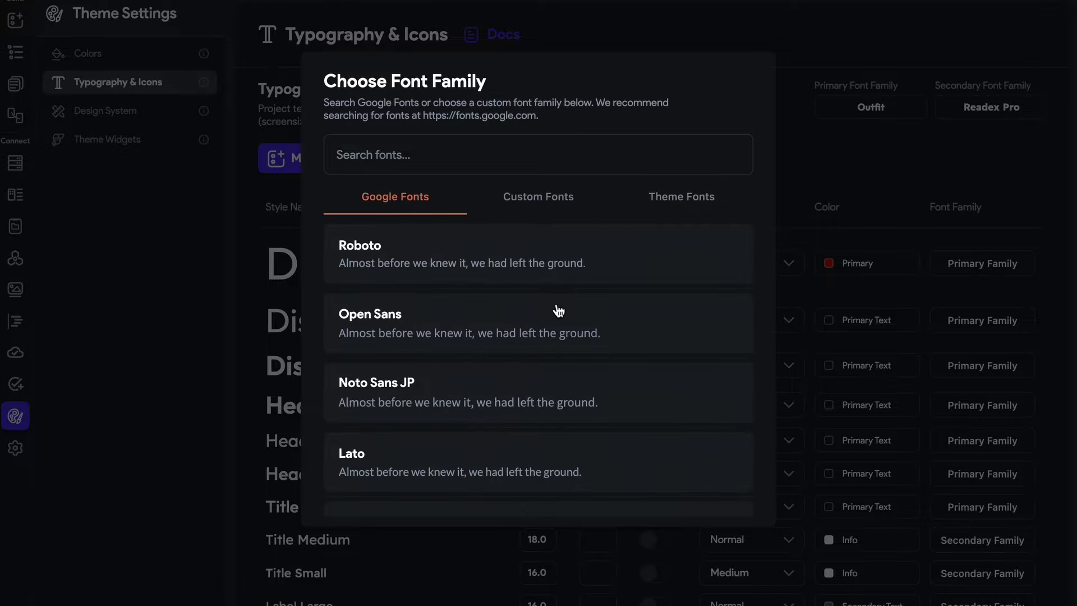
scroll(538, 346, down, 5)
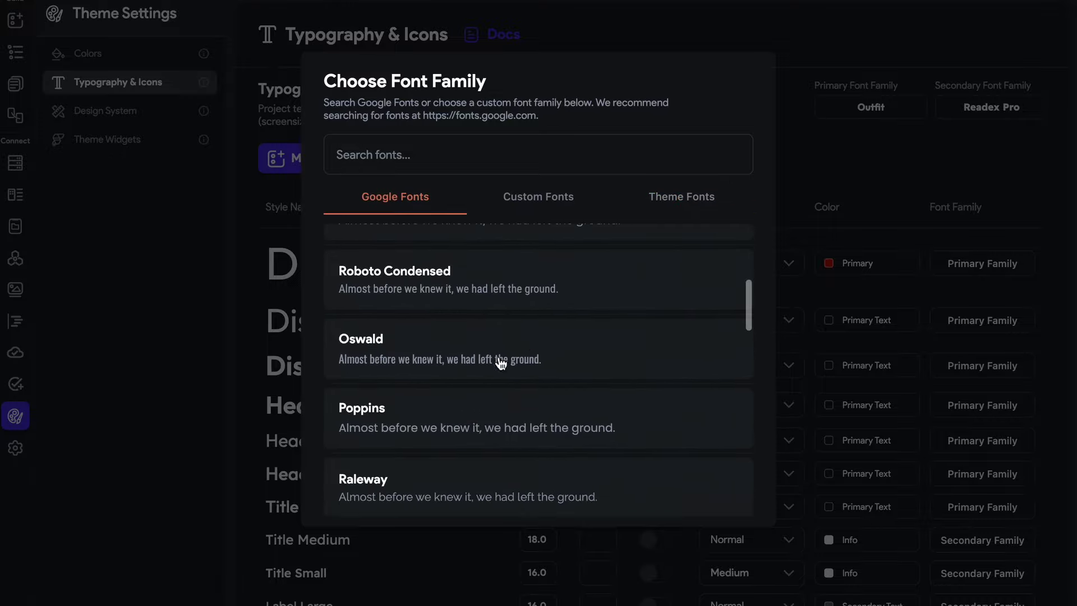
click(482, 286)
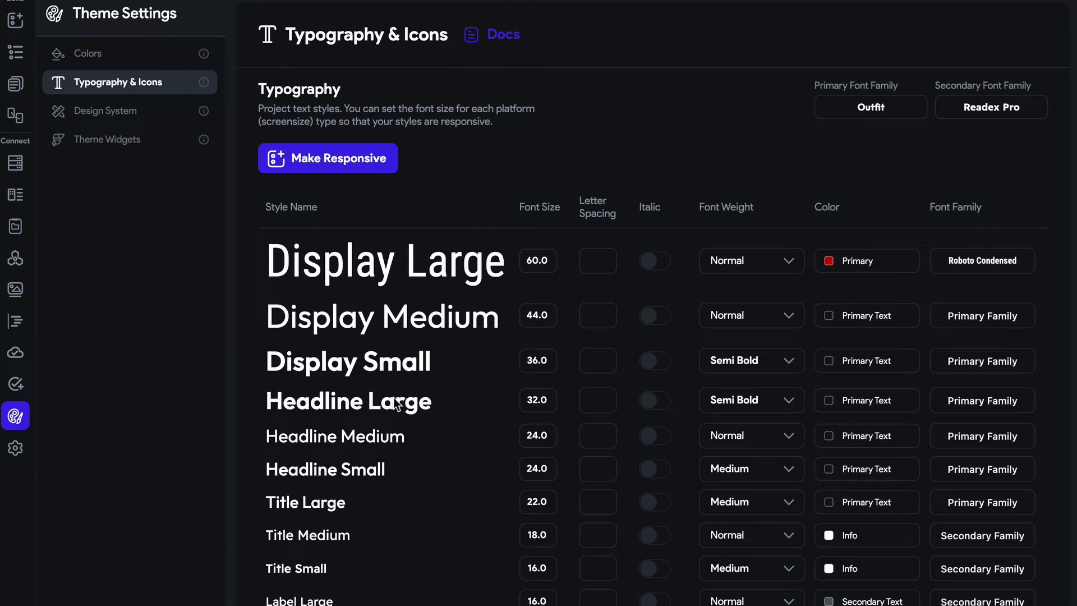
Review the text styles, custom fonts and custom icons, and inspect the Add Custom Font form without adding a font.
scroll(397, 403, down, 4)
scroll(397, 435, up, 2)
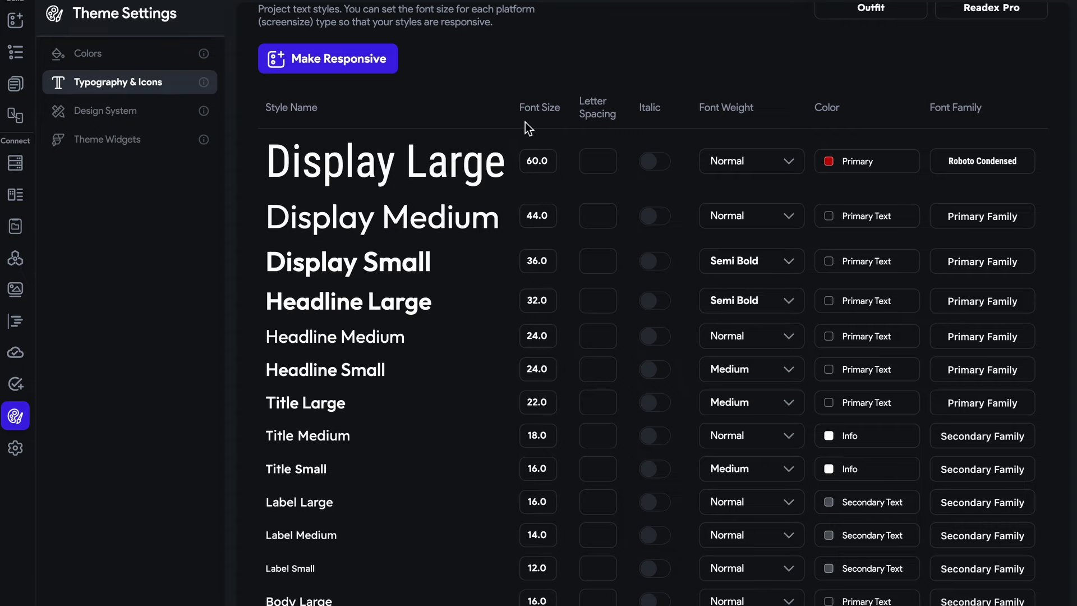
scroll(525, 123, down, 8)
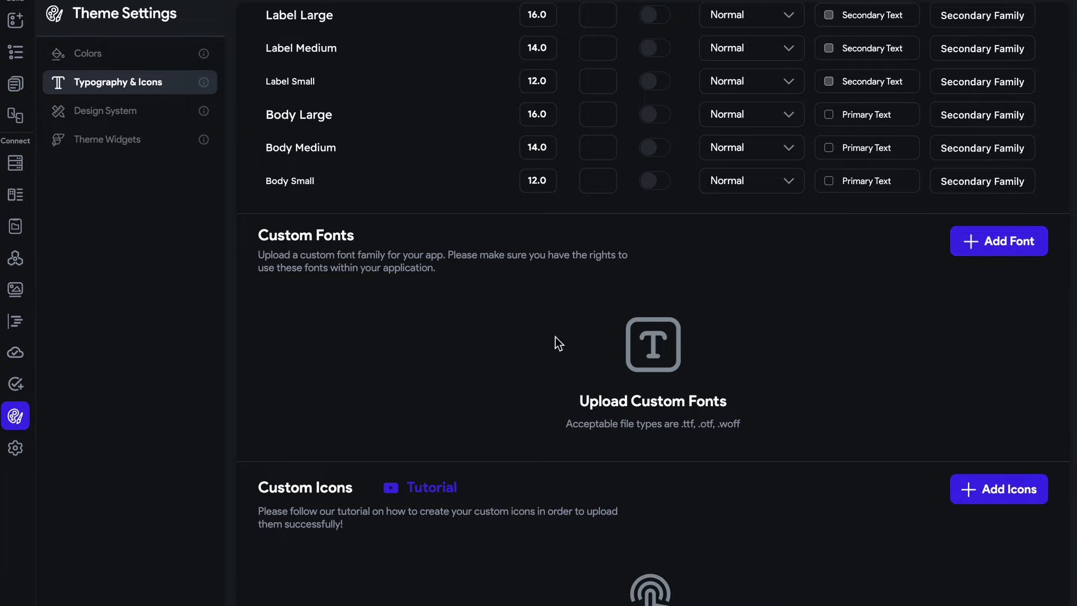
scroll(555, 337, down, 2)
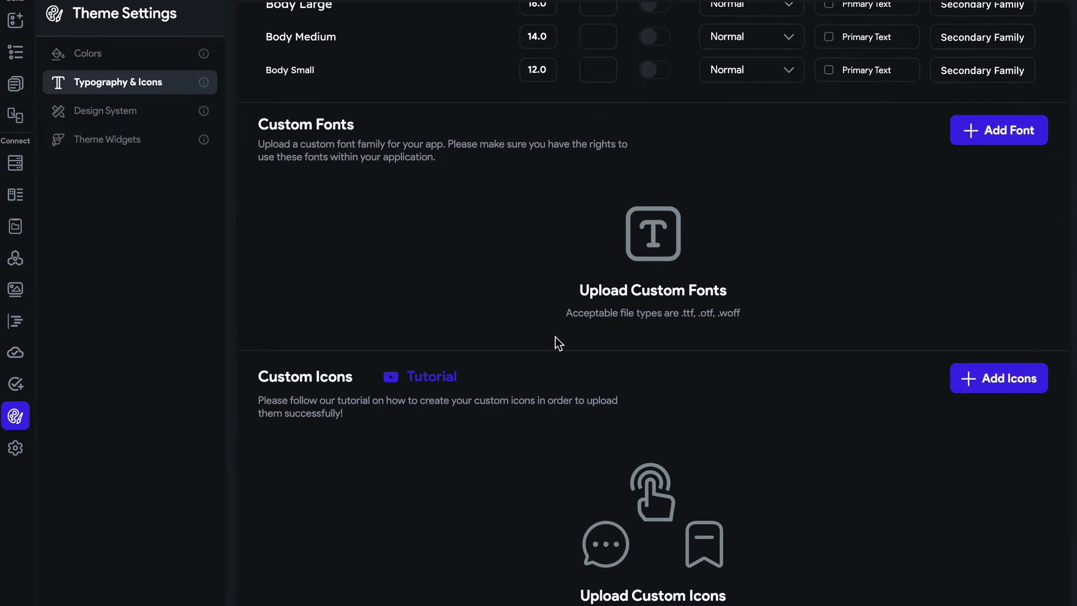
click(974, 138)
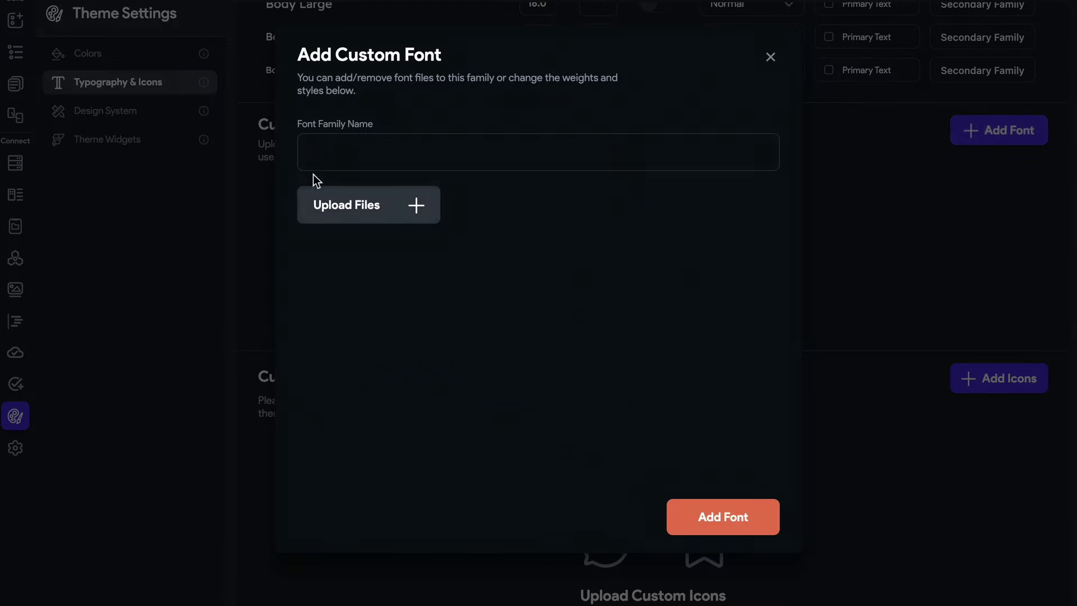
click(348, 152)
click(770, 57)
Switch to the web browser and search Google for "flutter fonts".
key(ctrl+Right)
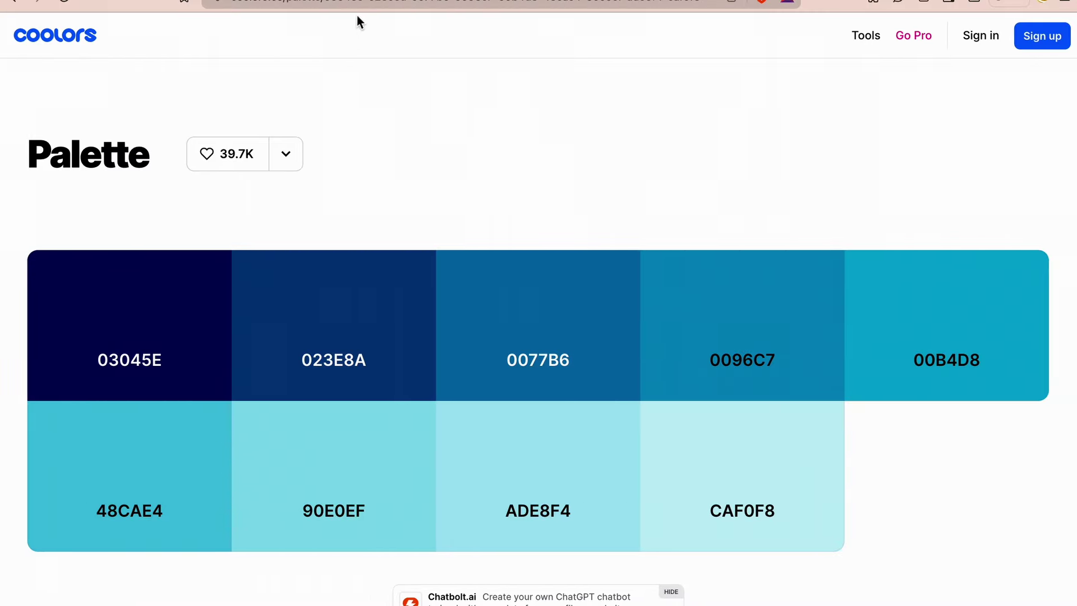
click(356, 3)
text(flutter)
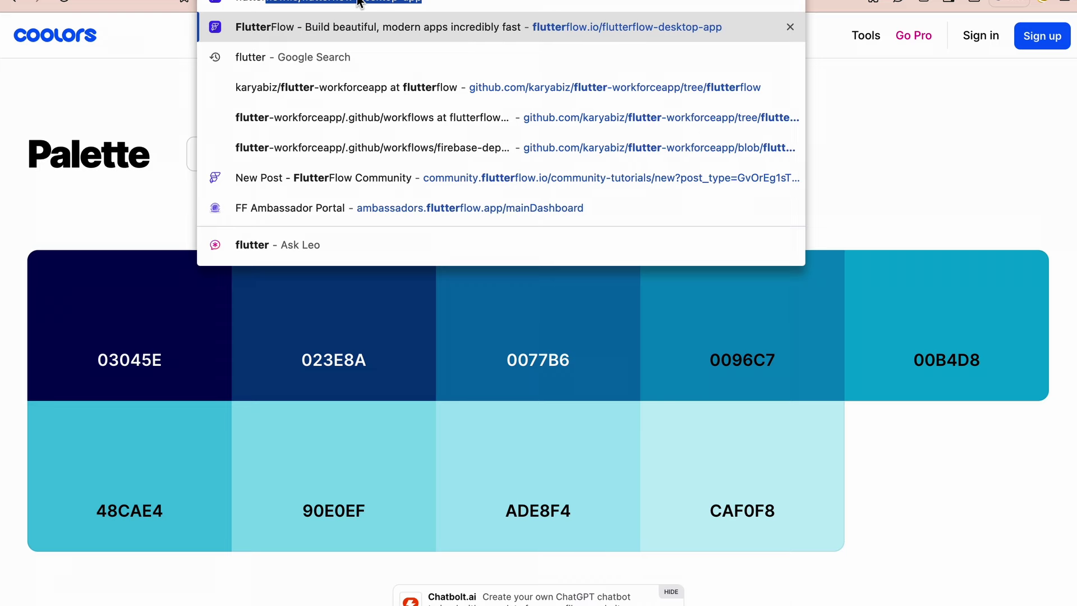
text( fonts)
key(Return)
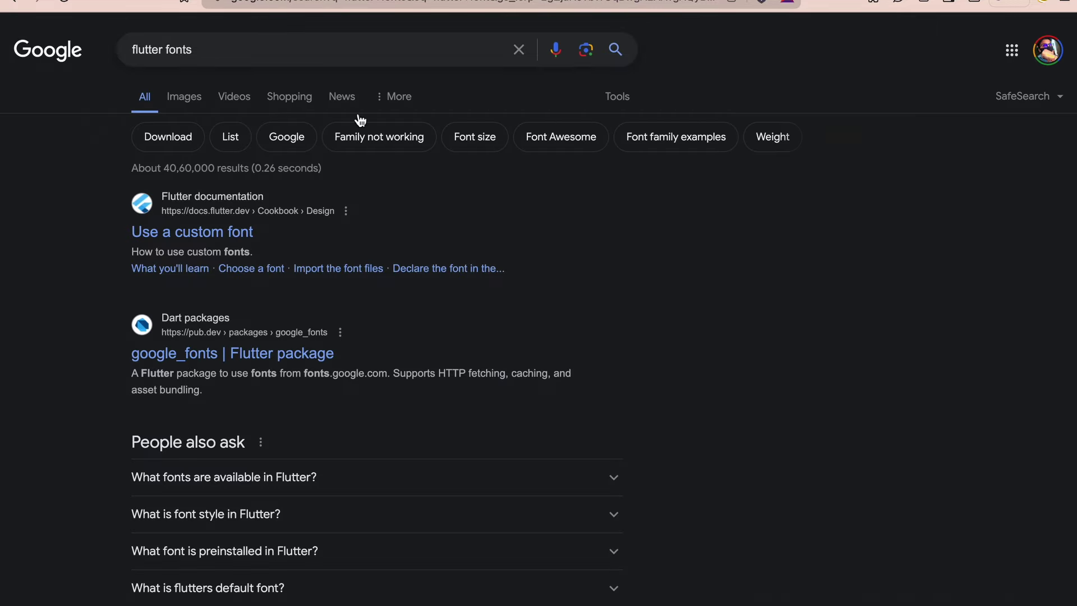
Examine the search results and read Flutter's "Use a custom font" guide on importing and declaring fonts, and return to the results.
scroll(287, 343, down, 10)
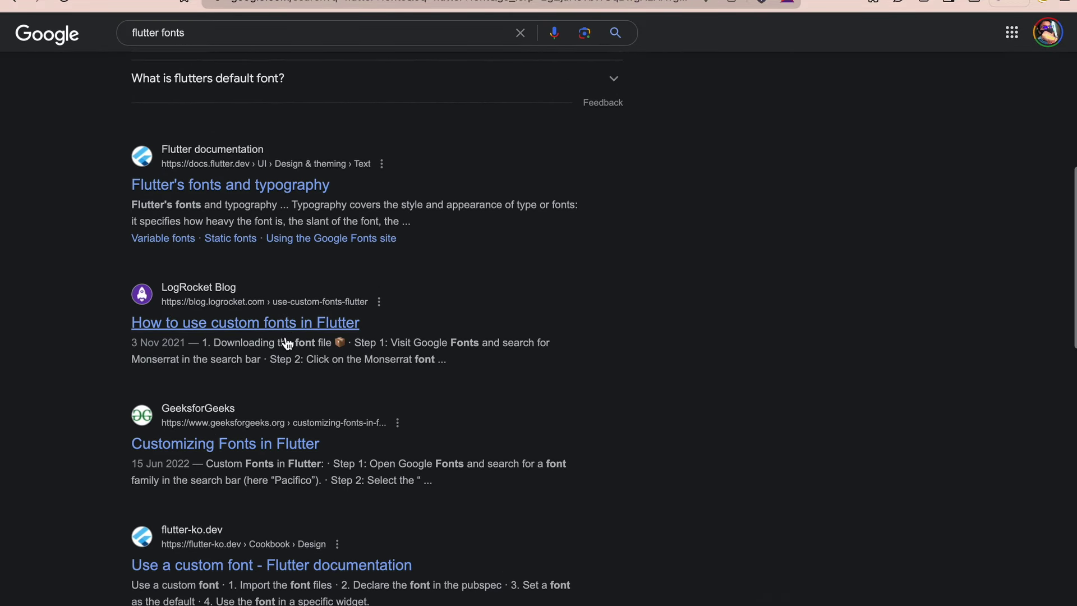
scroll(283, 335, up, 10)
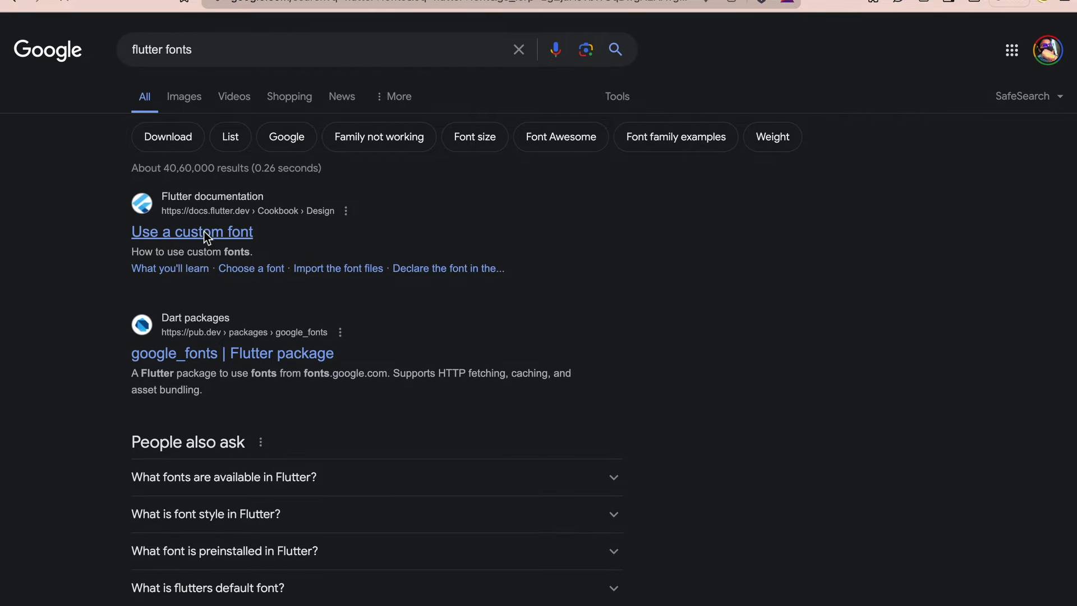
click(204, 231)
scroll(204, 231, down, 10)
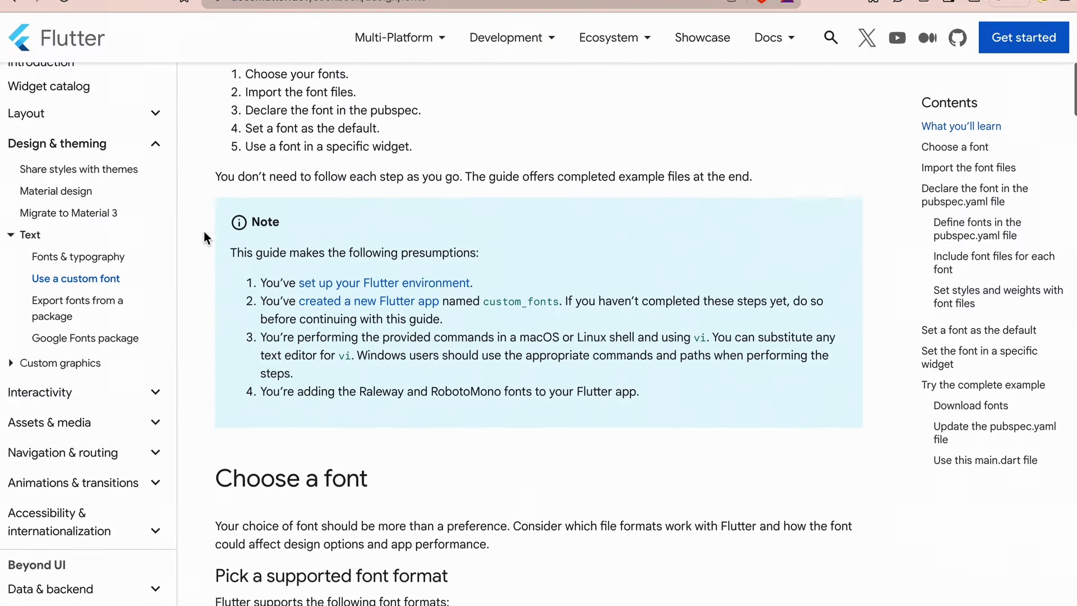
scroll(204, 231, down, 20)
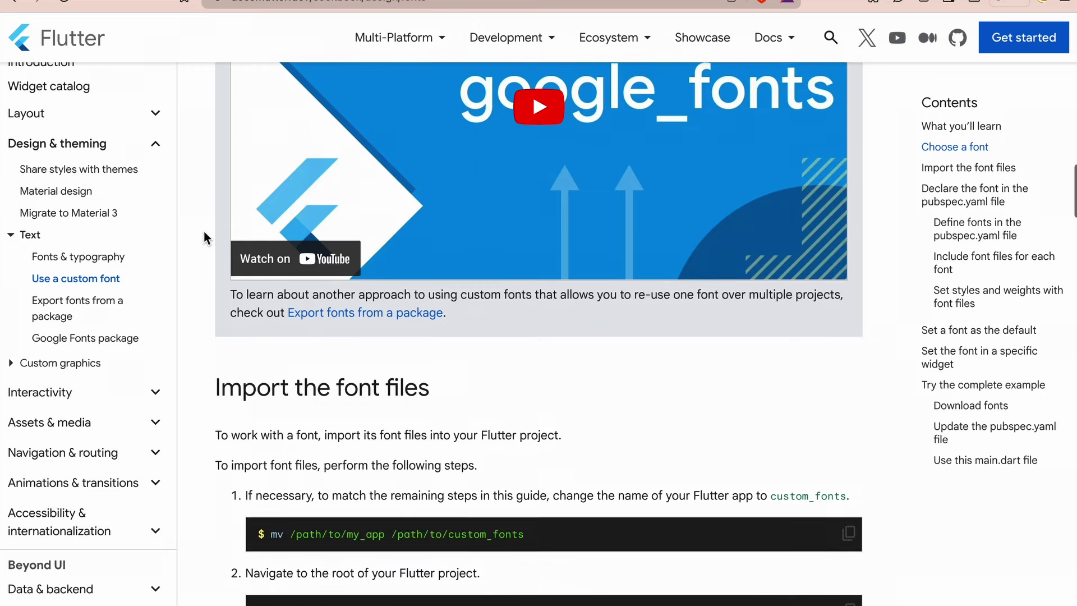
scroll(203, 231, down, 12)
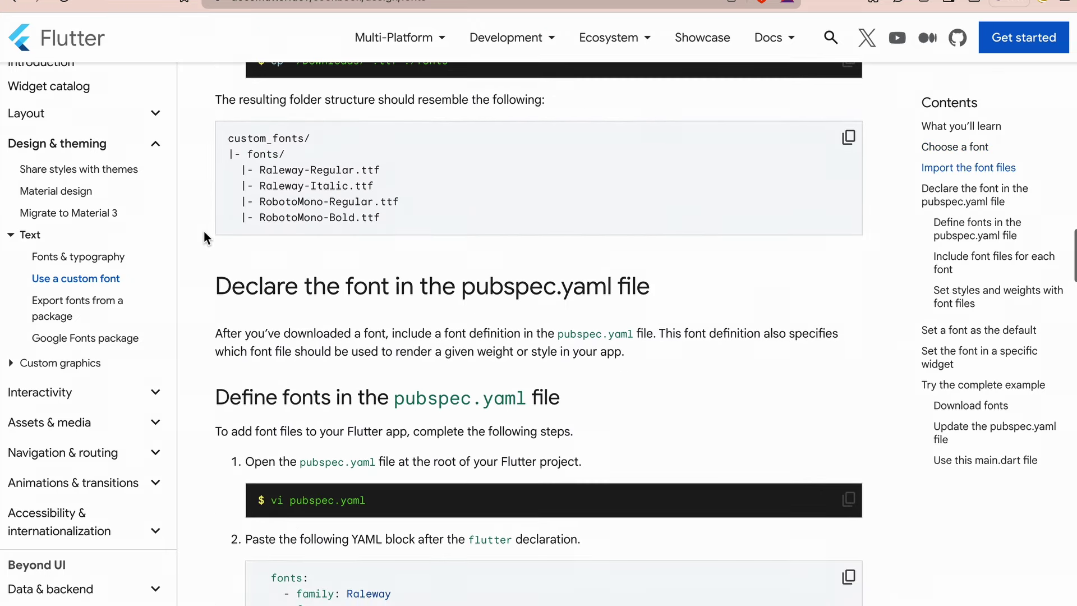
scroll(203, 231, down, 8)
key(super+bracketleft)
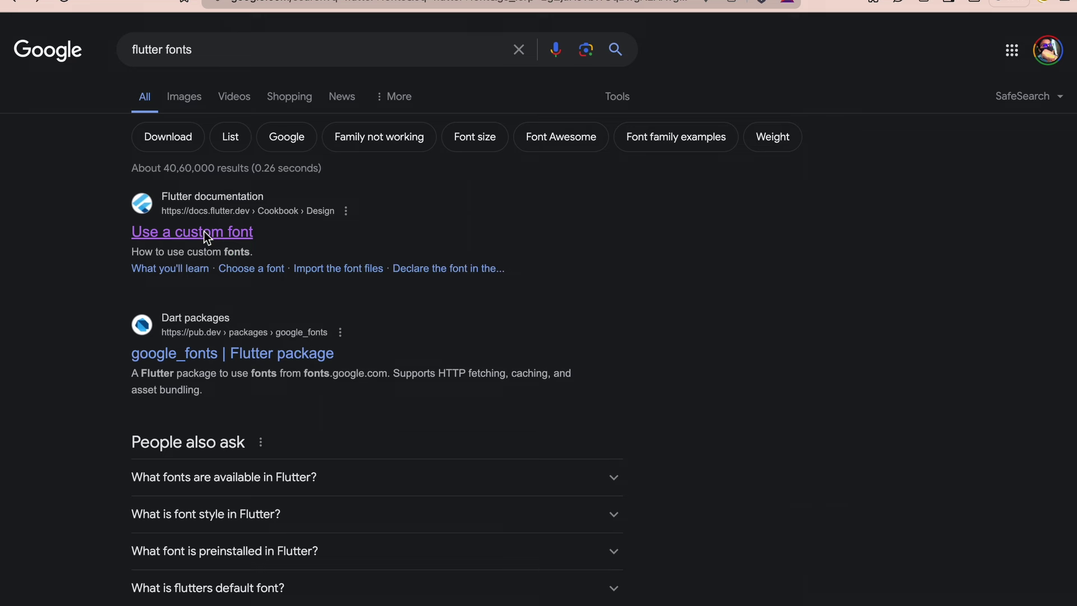
Search Google for "flutter font generator", check the FlutterIcon site and look over the other results.
click(214, 49)
text(g)
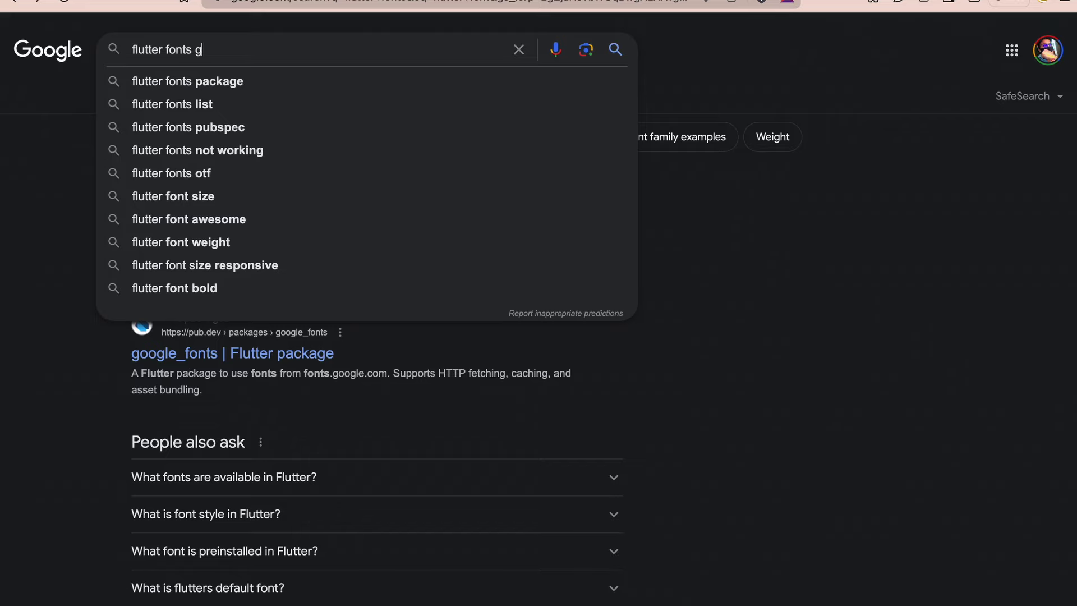
text(ener)
click(227, 78)
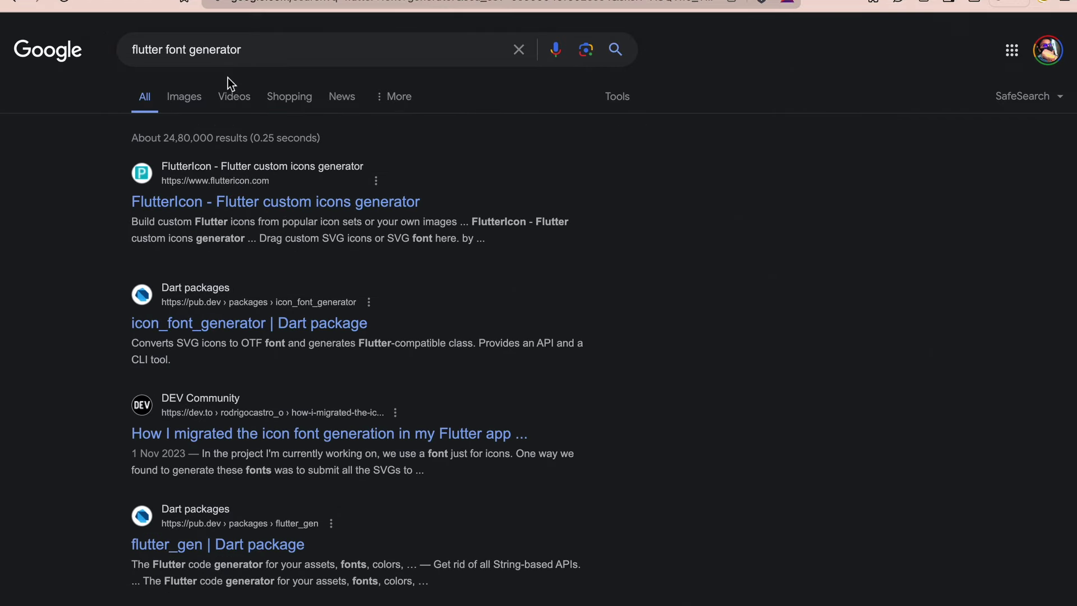
click(230, 201)
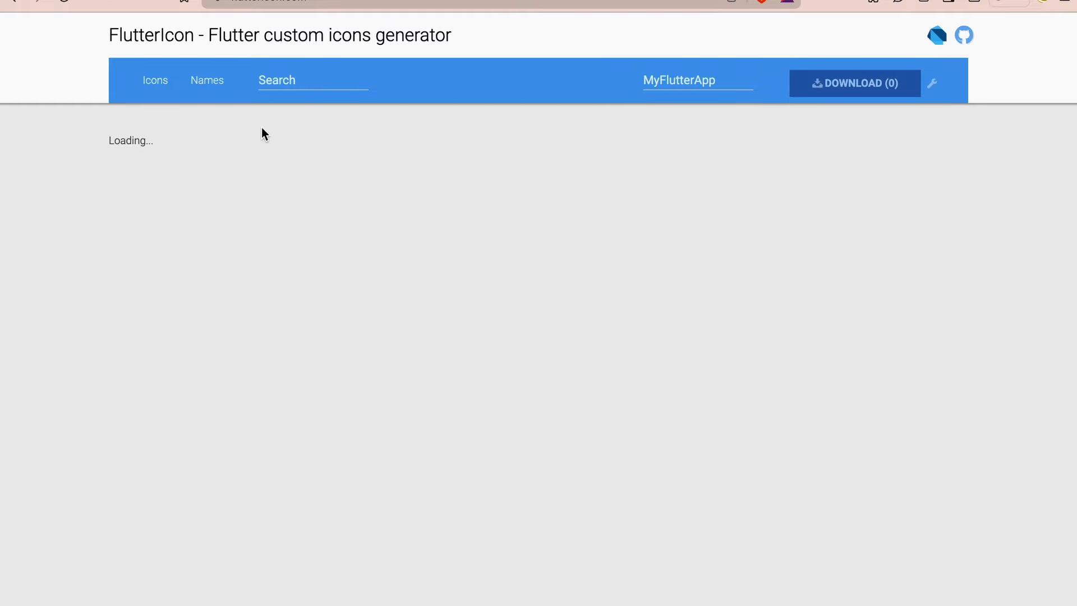
key(alt+Left)
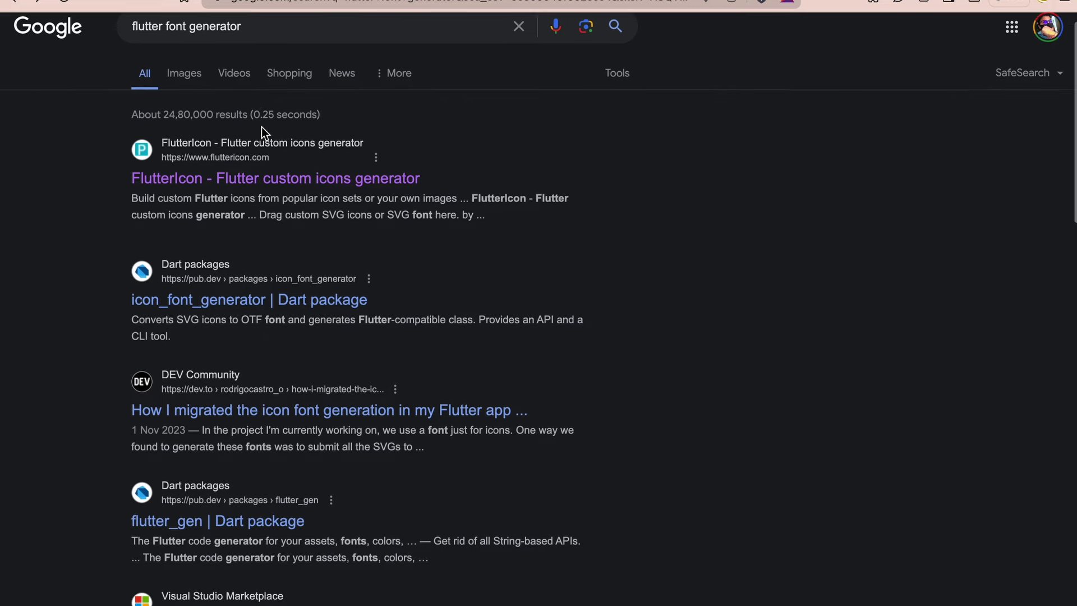
scroll(261, 127, down, 6)
scroll(261, 127, up, 8)
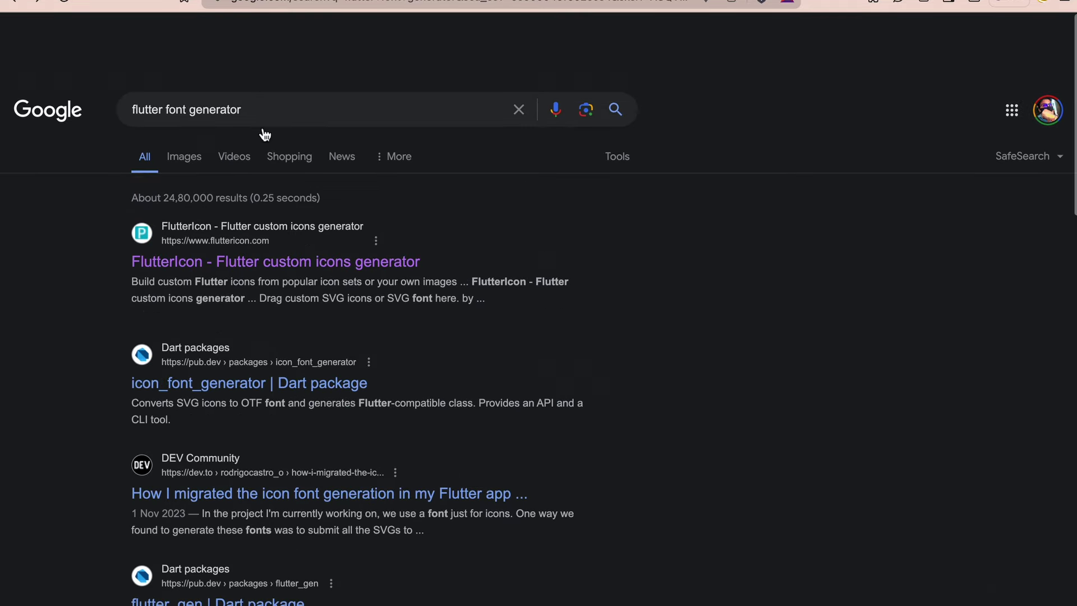
scroll(264, 135, down, 1)
Search Google for "font", open the Google Fonts site and look at the Roboto family's page.
click(301, 4)
text(font)
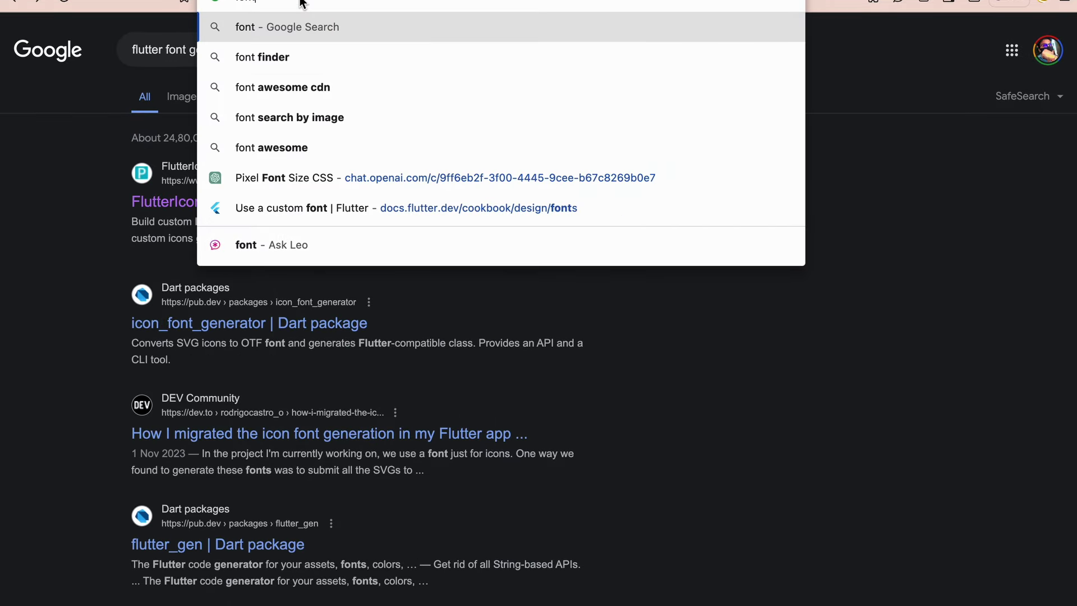
key(Return)
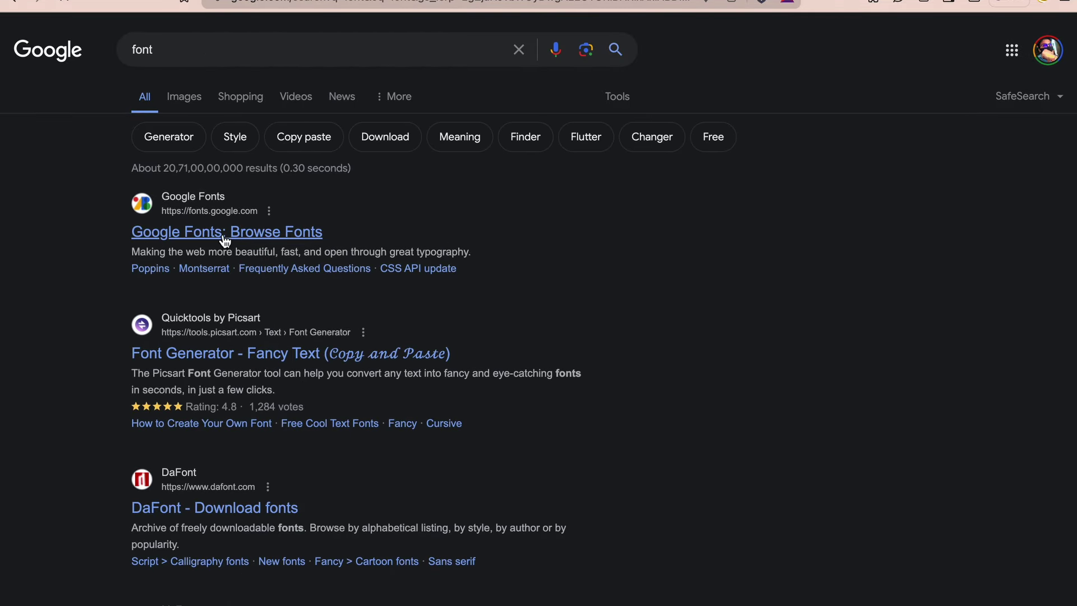
click(222, 239)
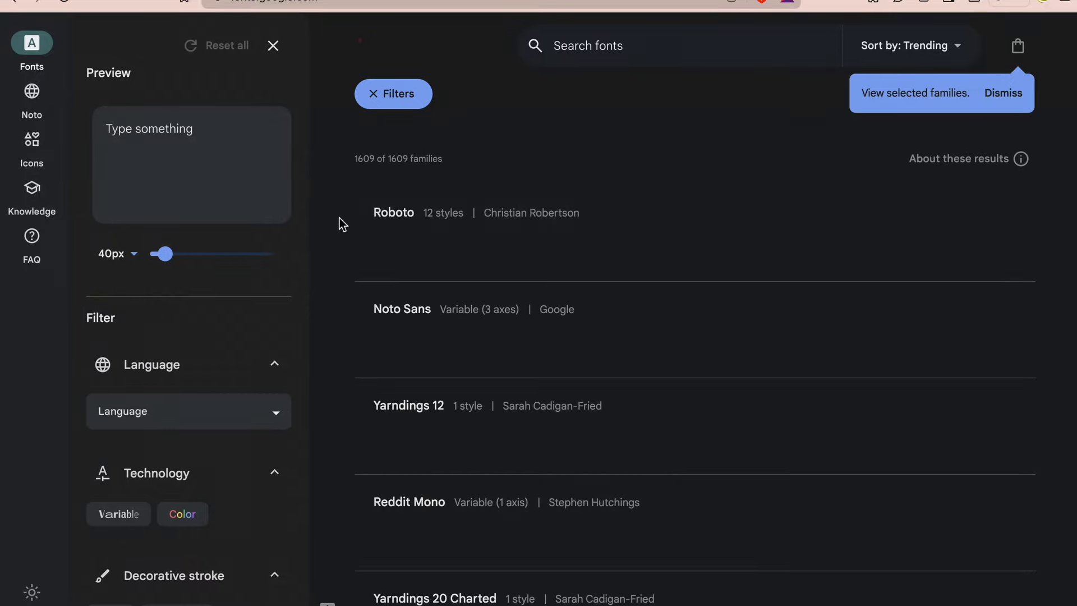
click(407, 245)
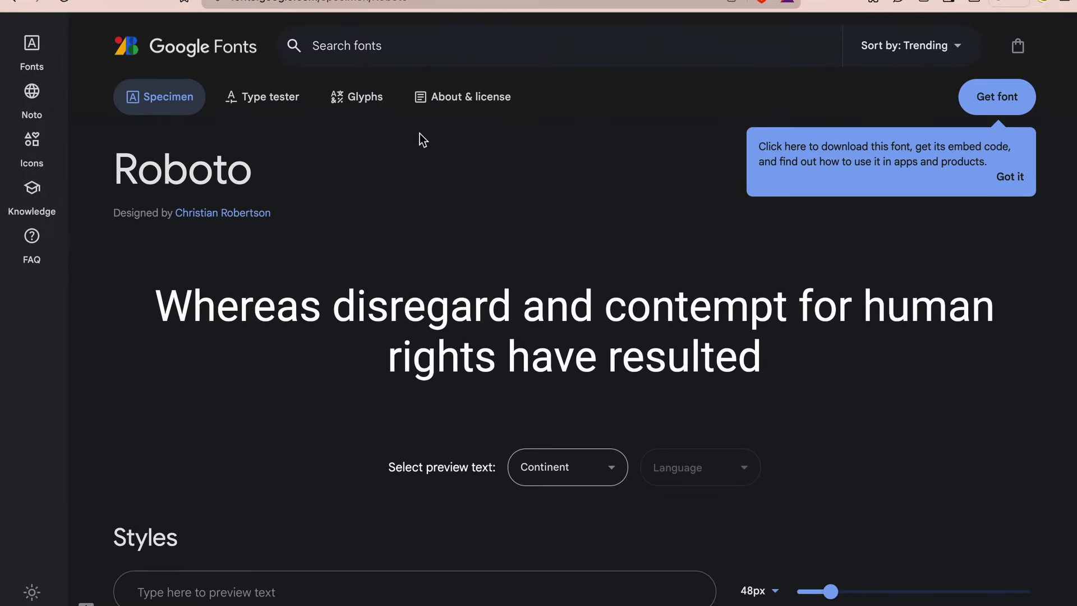
key(super+bracketleft)
Select the Tac One family on Google Fonts and download it as Tac_One to the Downloads folder.
scroll(365, 478, down, 20)
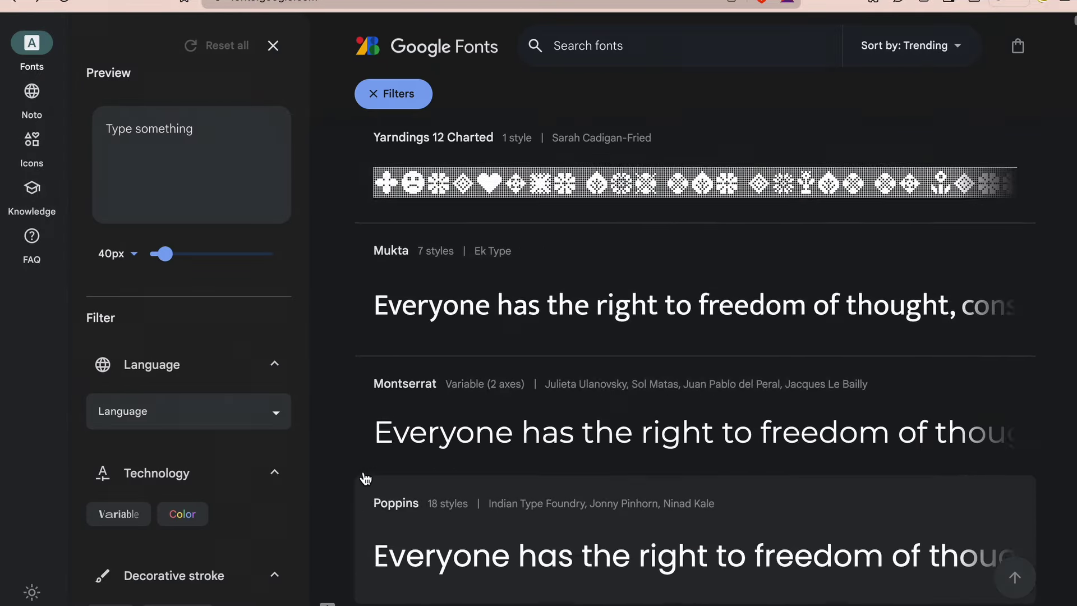
scroll(364, 476, down, 1)
click(402, 329)
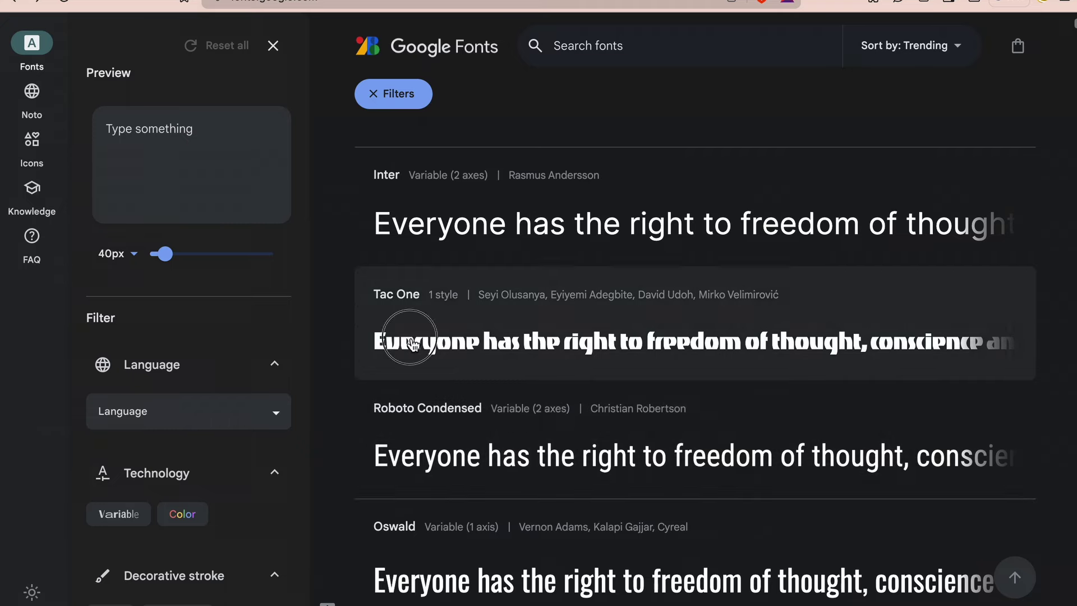
click(1014, 96)
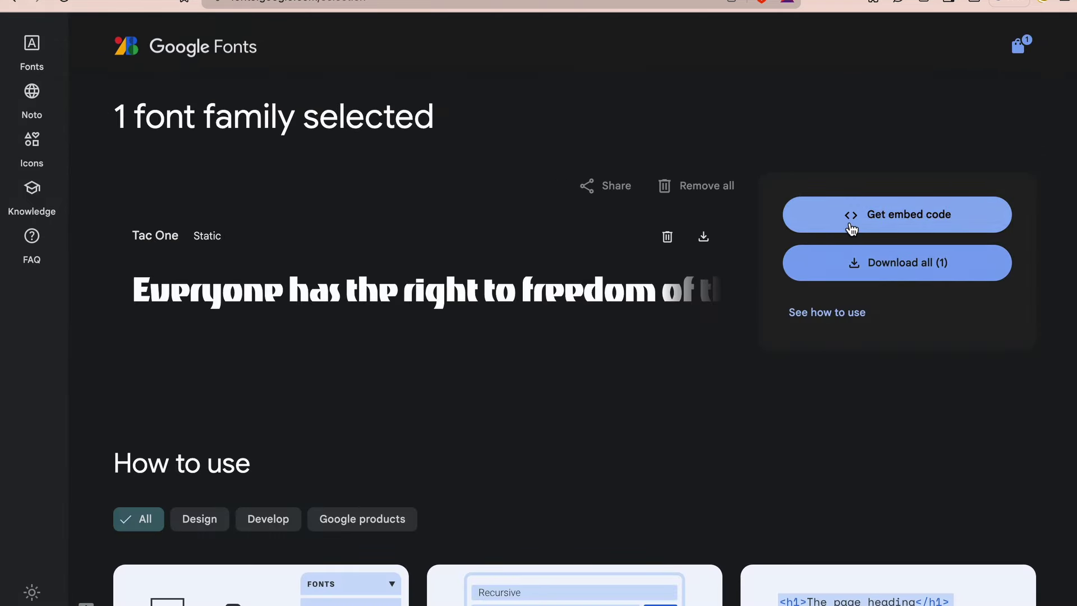
click(915, 266)
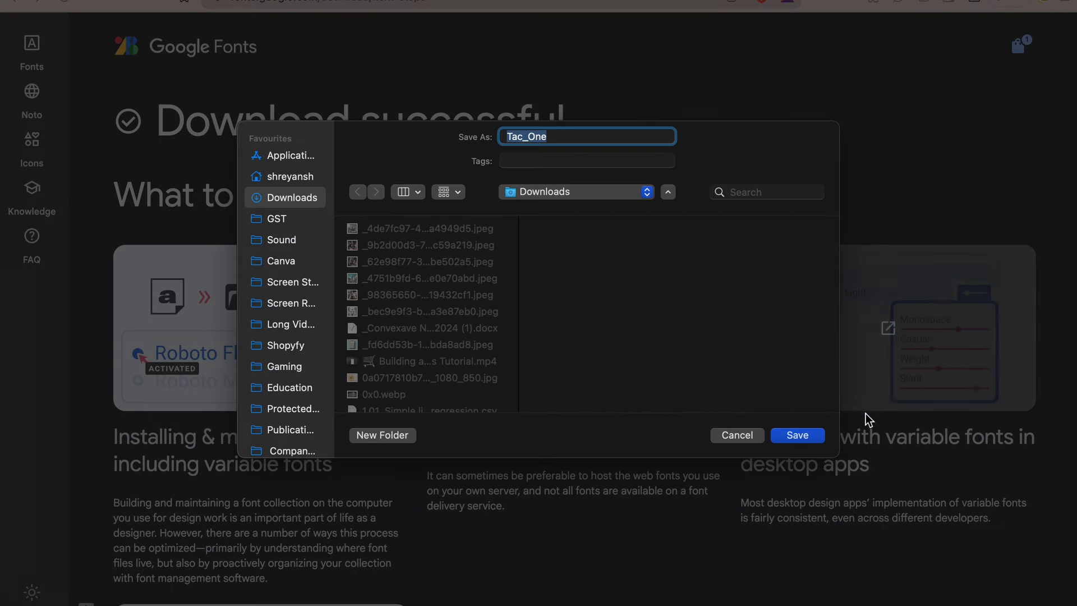
click(818, 443)
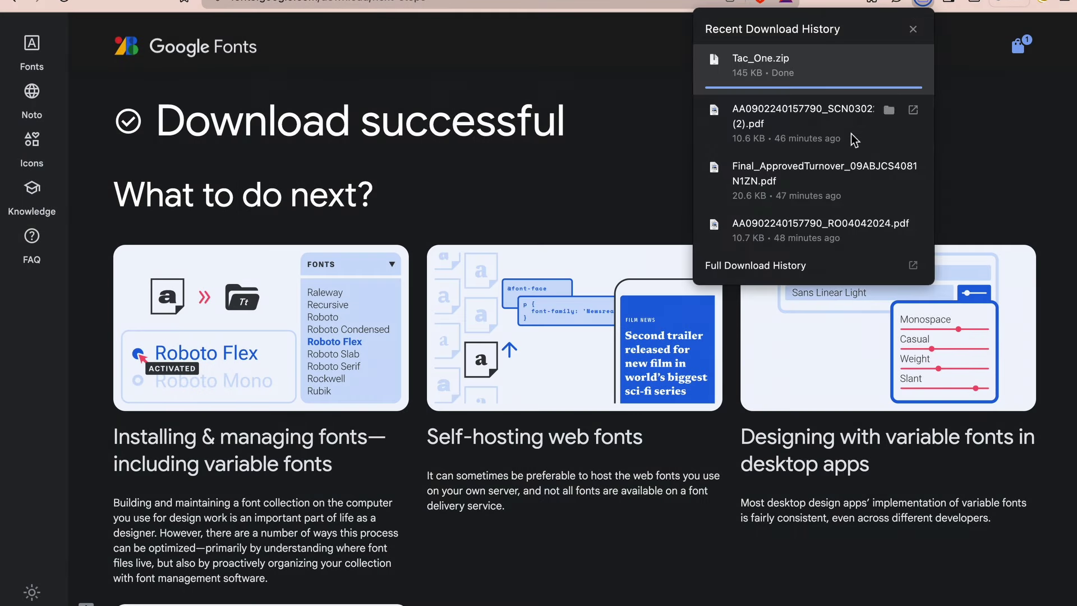
Locate the downloaded Tac_One.zip in Finder, extract it and open the extracted Tac_One folder.
click(886, 60)
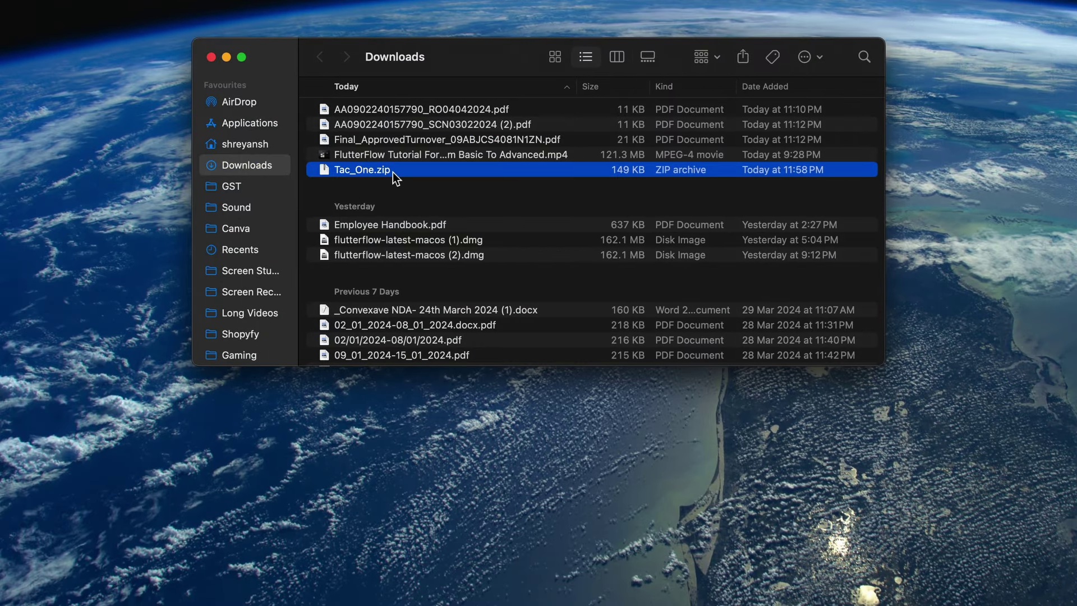
click(393, 171)
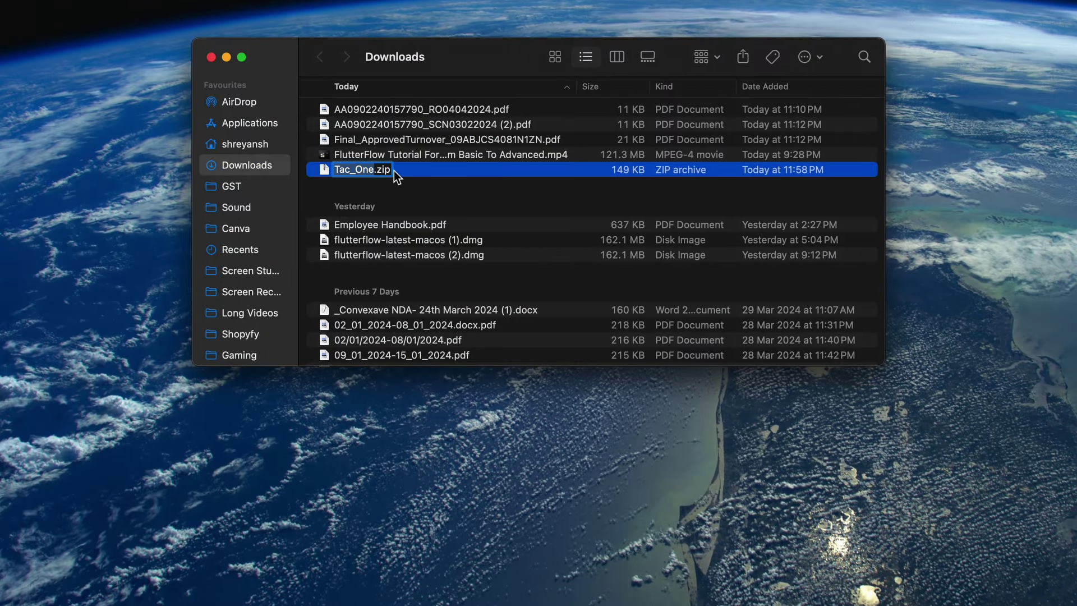
double_click(442, 173)
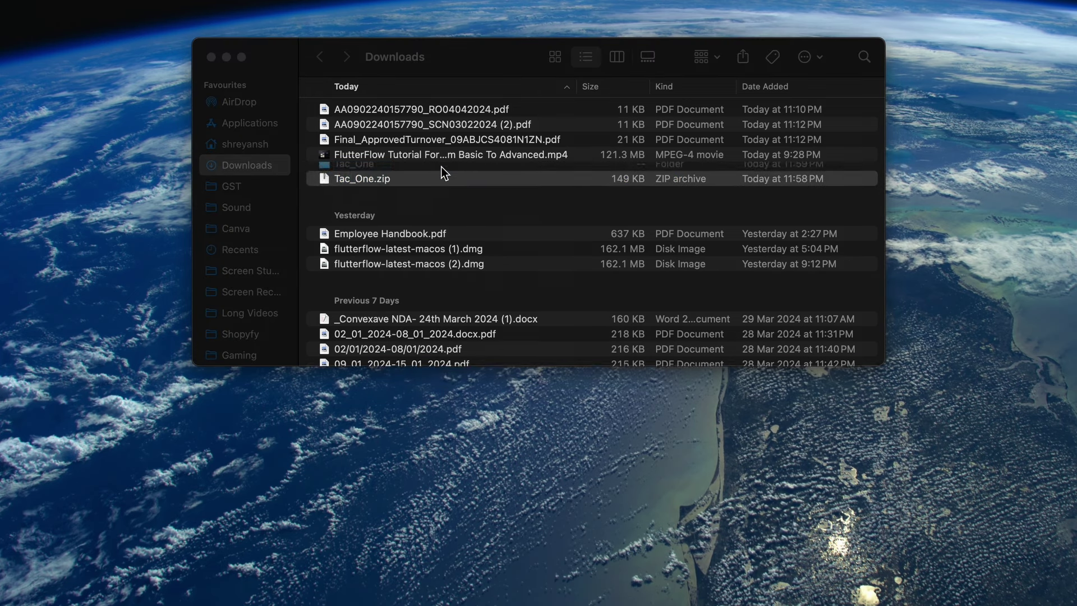
double_click(426, 169)
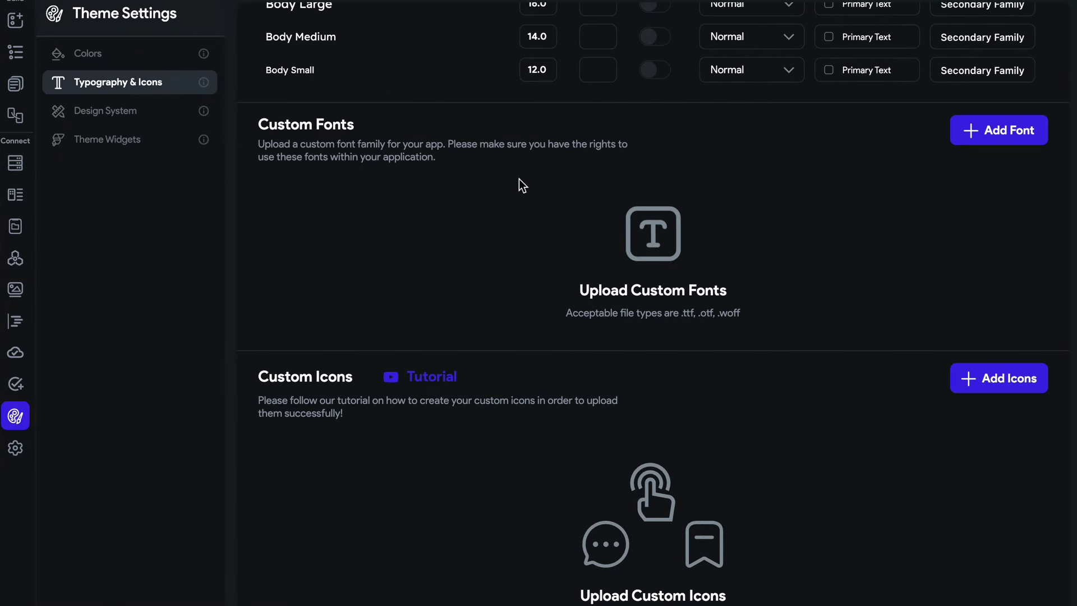
Switch to FlutterFlow and add a custom font family named Tac, uploading TacOne-Regular.ttf from the Tac_One folder in Downloads.
click(971, 133)
key(ctrl+Left)
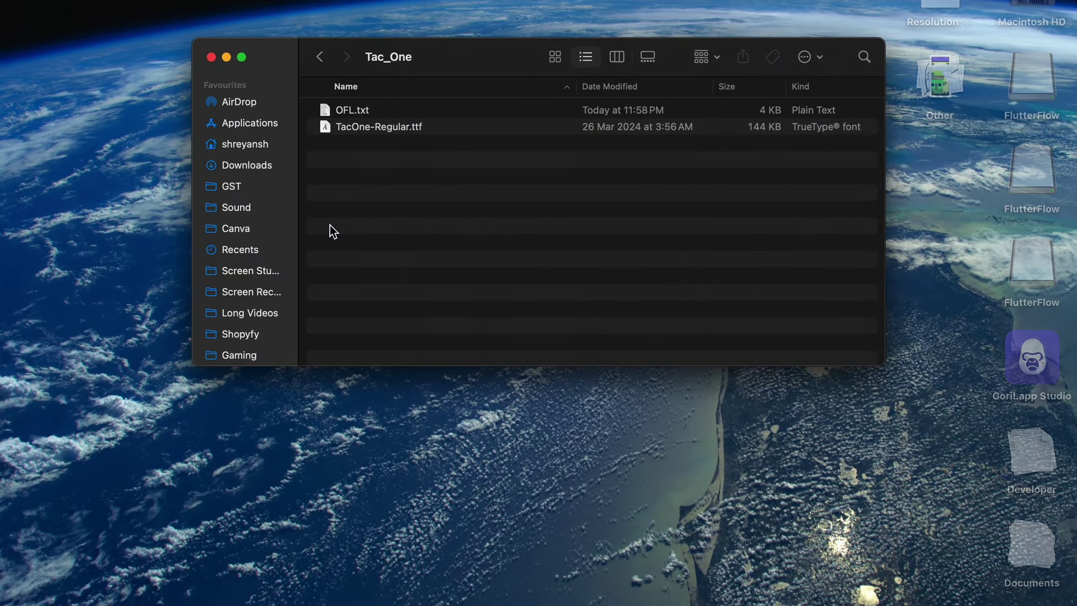
key(ctrl+Right)
click(362, 206)
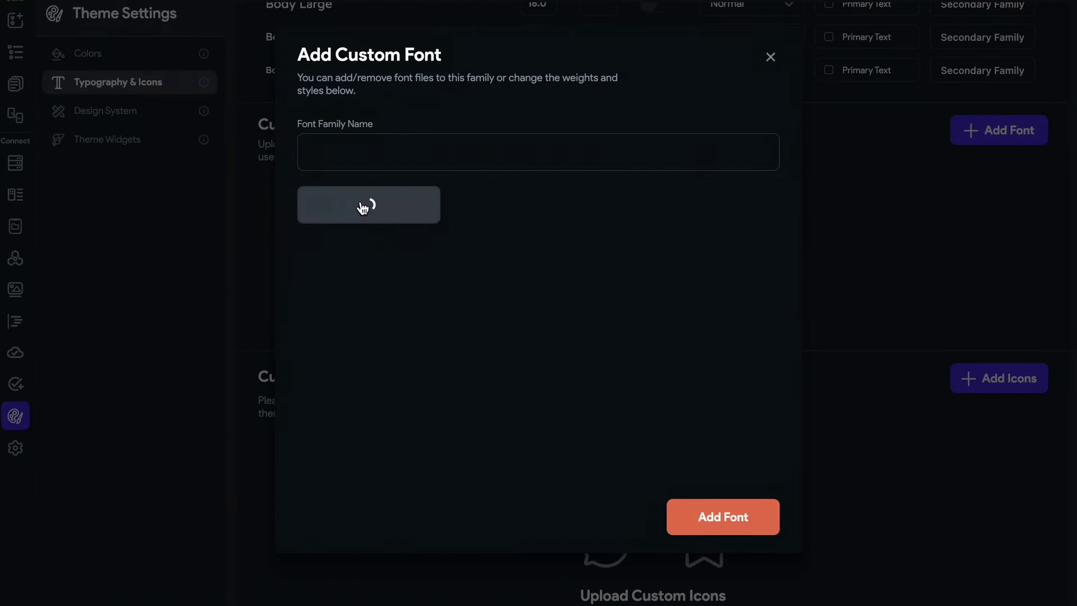
click(277, 113)
click(277, 114)
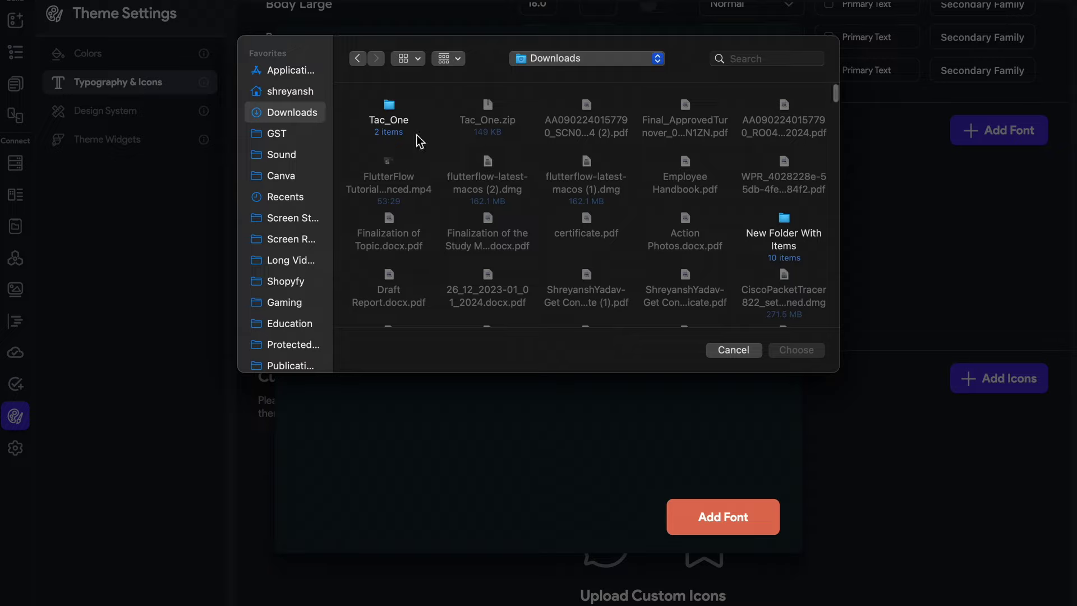
double_click(387, 118)
click(496, 120)
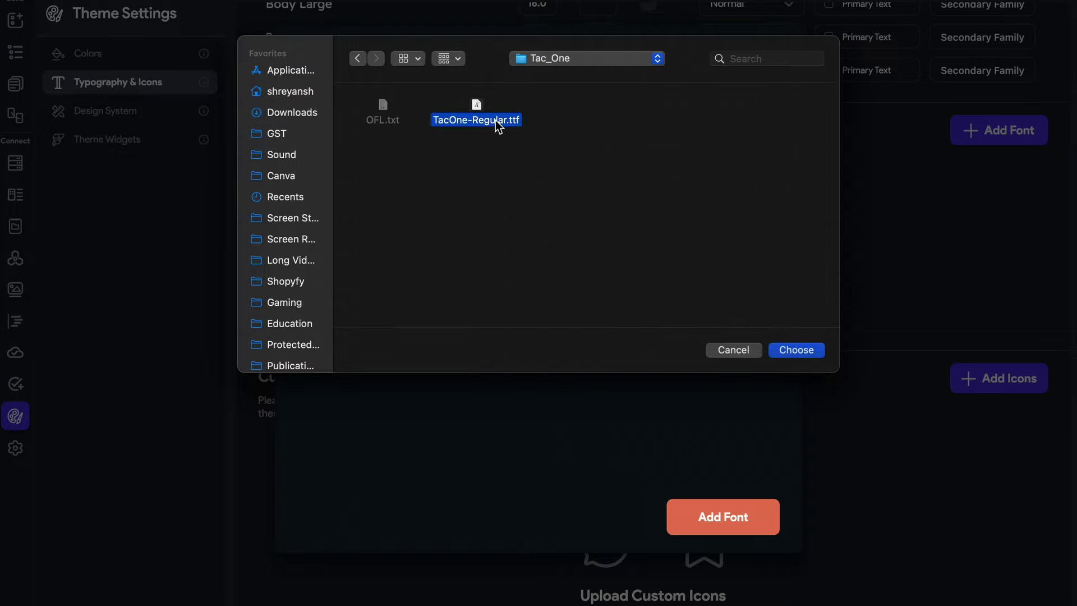
click(811, 361)
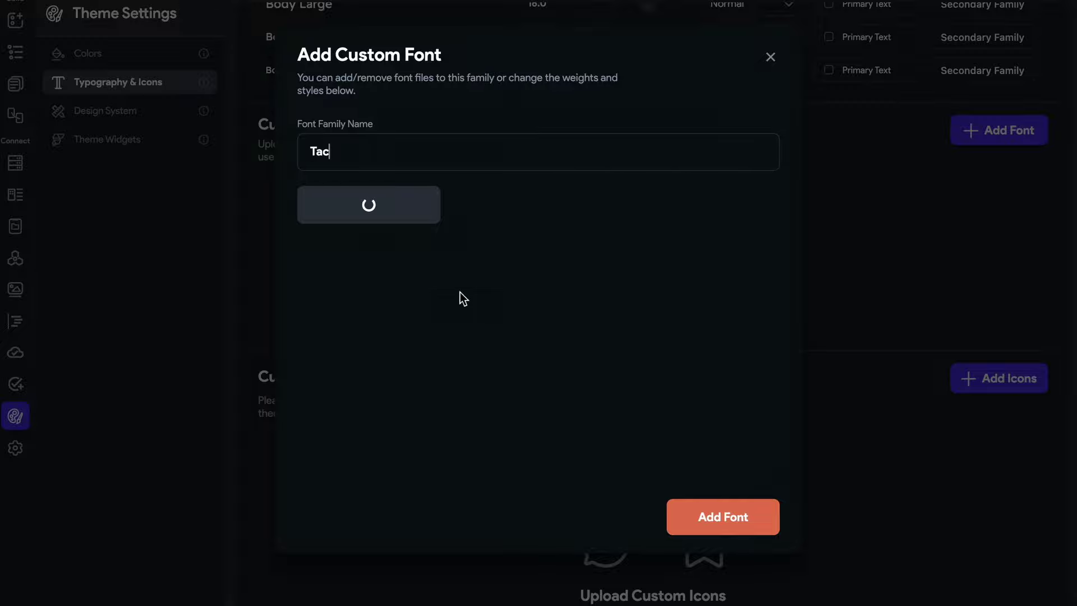
click(733, 512)
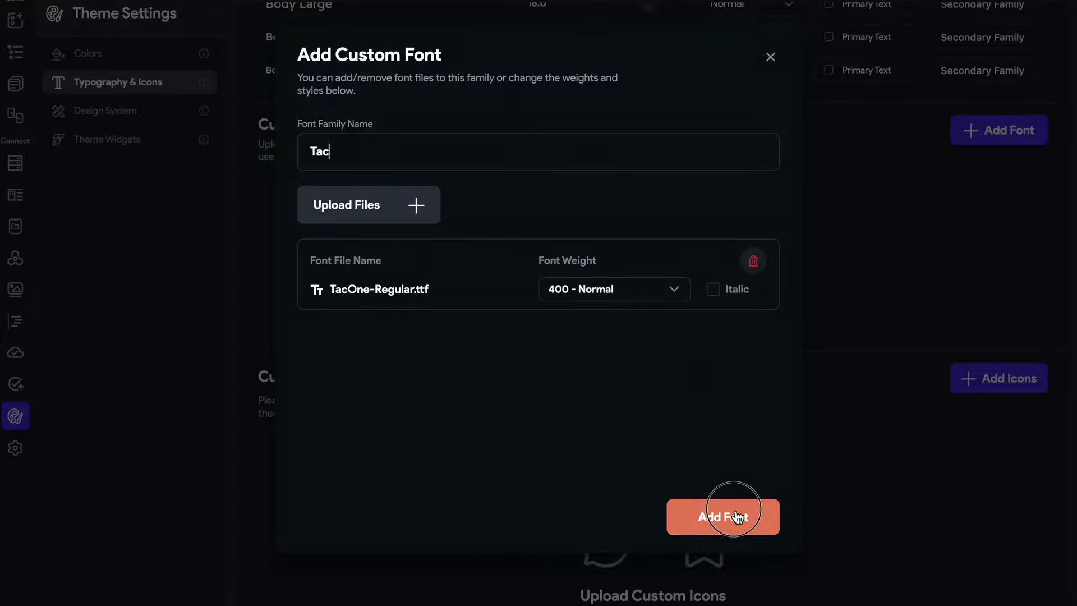
click(729, 532)
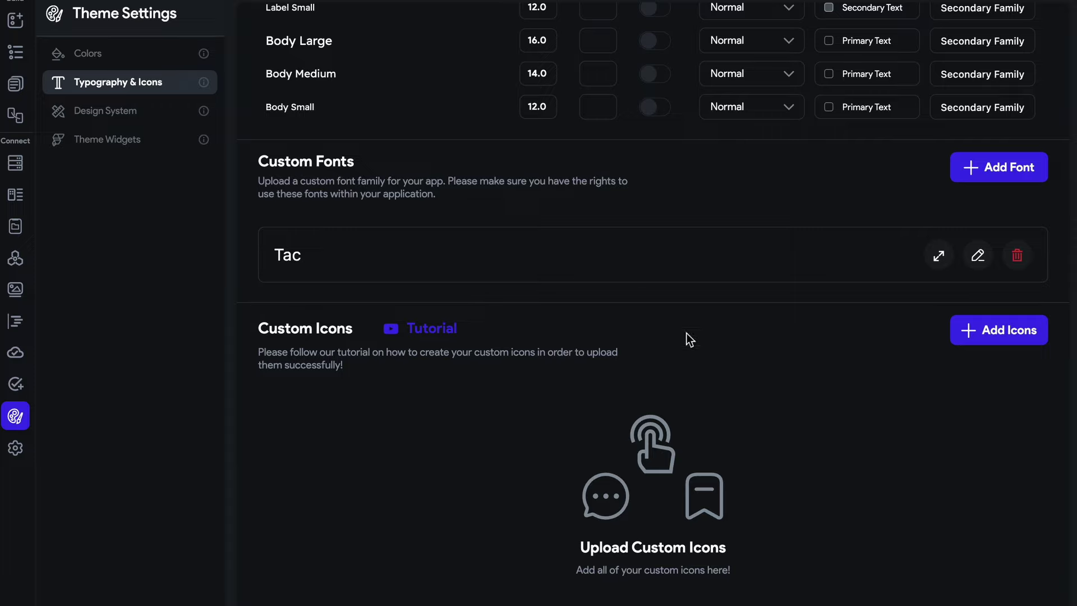
Expand the Tac custom font's details, set the TacOne-Regular.ttf weight to 500 - Medium and save the changes.
click(944, 254)
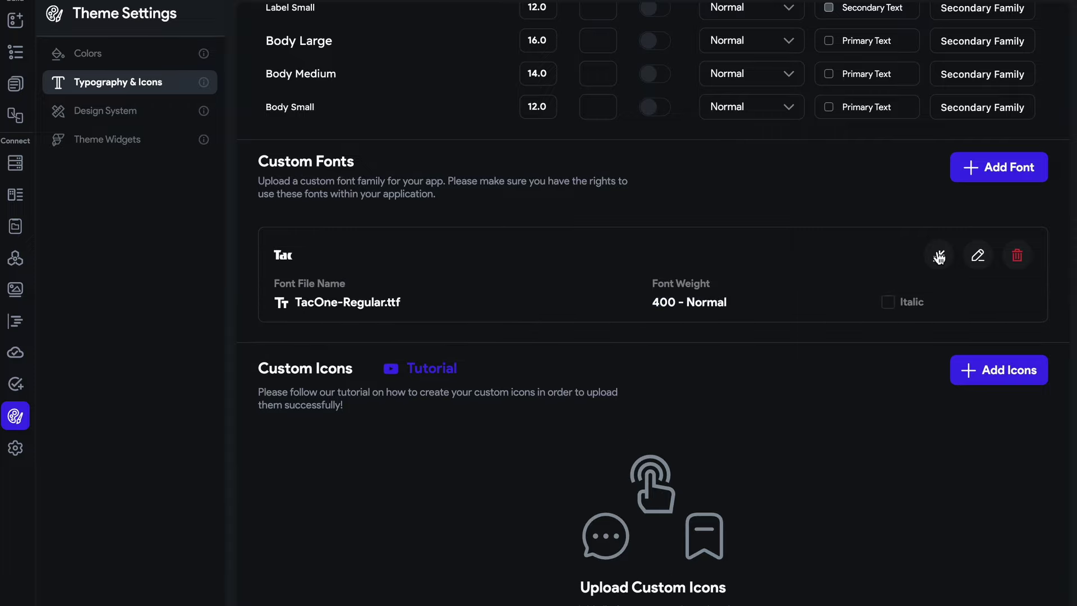
click(977, 255)
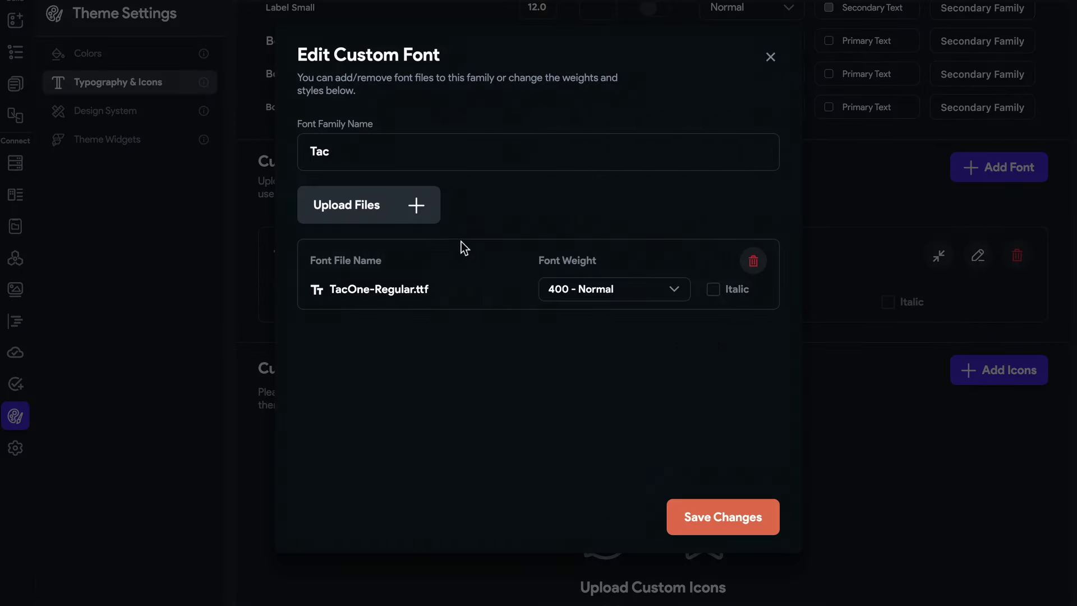
click(640, 294)
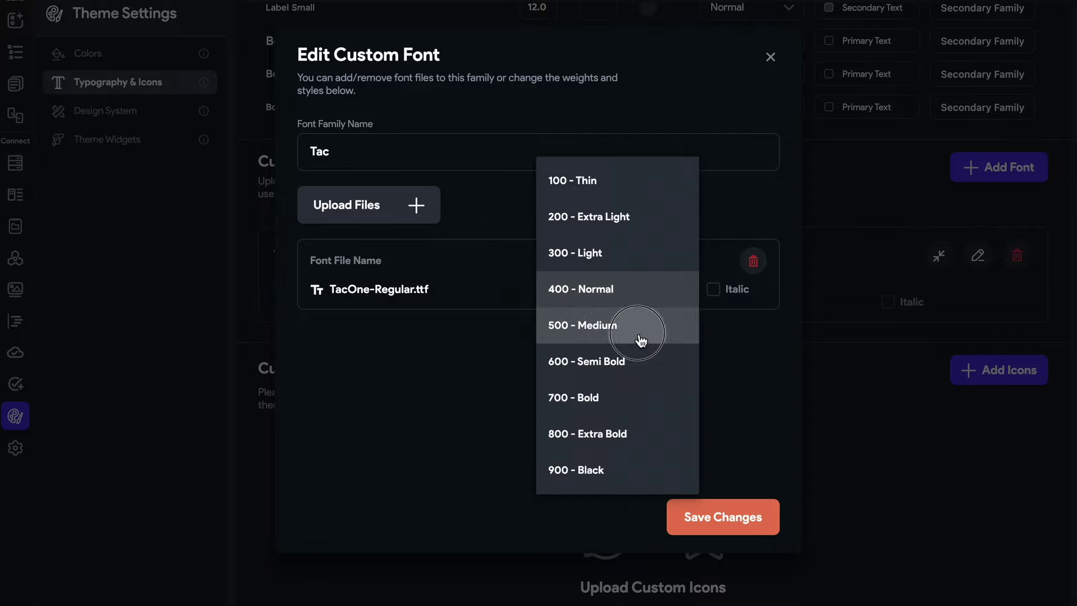
click(642, 339)
click(738, 514)
scroll(746, 245, up, 10)
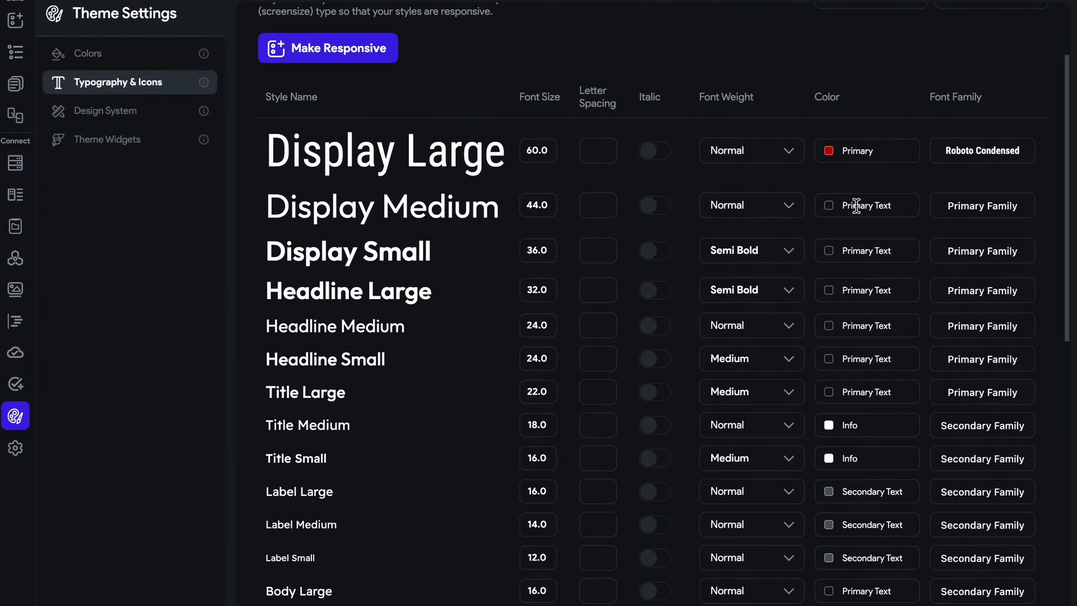
Change the Display Large style's font family to the custom font Tac.
click(957, 151)
click(522, 202)
click(377, 259)
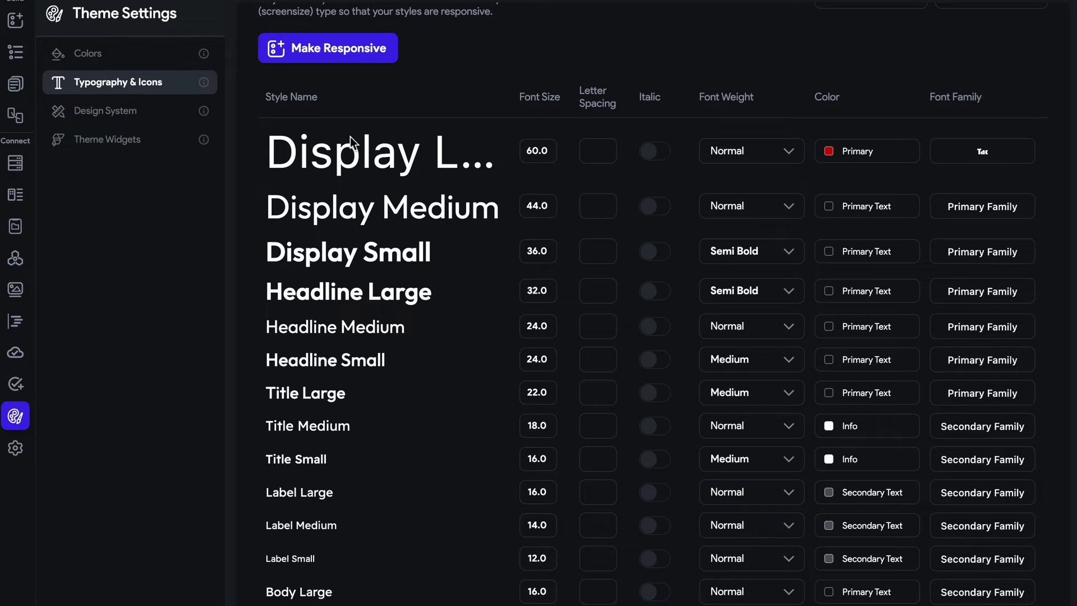
Start adding custom icons, then switch to the browser, search for "flutter icons" and open the FlutterIcon custom icons generator.
scroll(350, 139, down, 10)
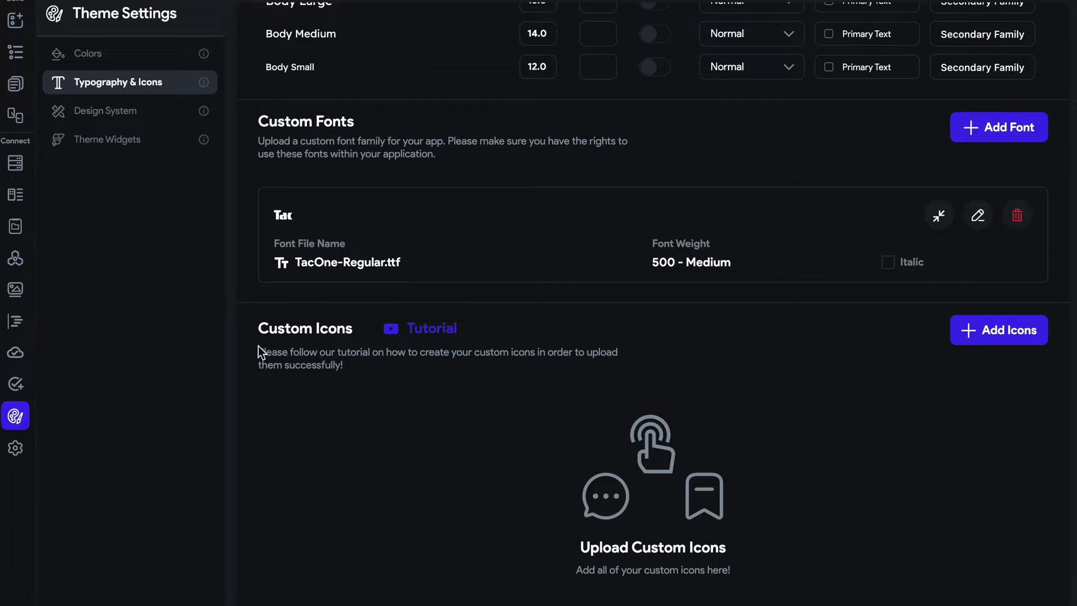
click(980, 335)
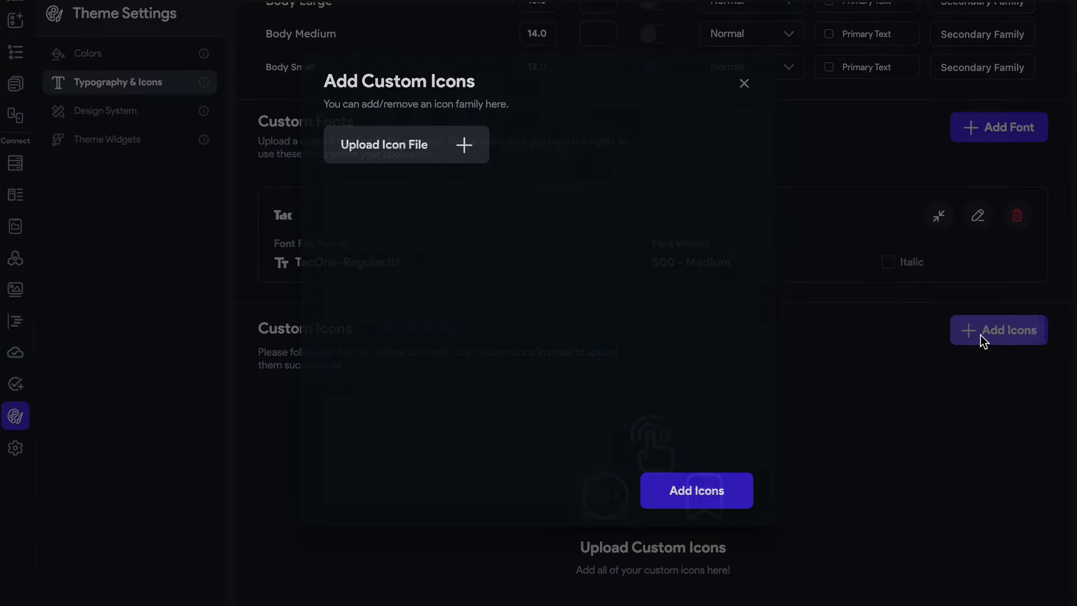
key(ctrl+Right)
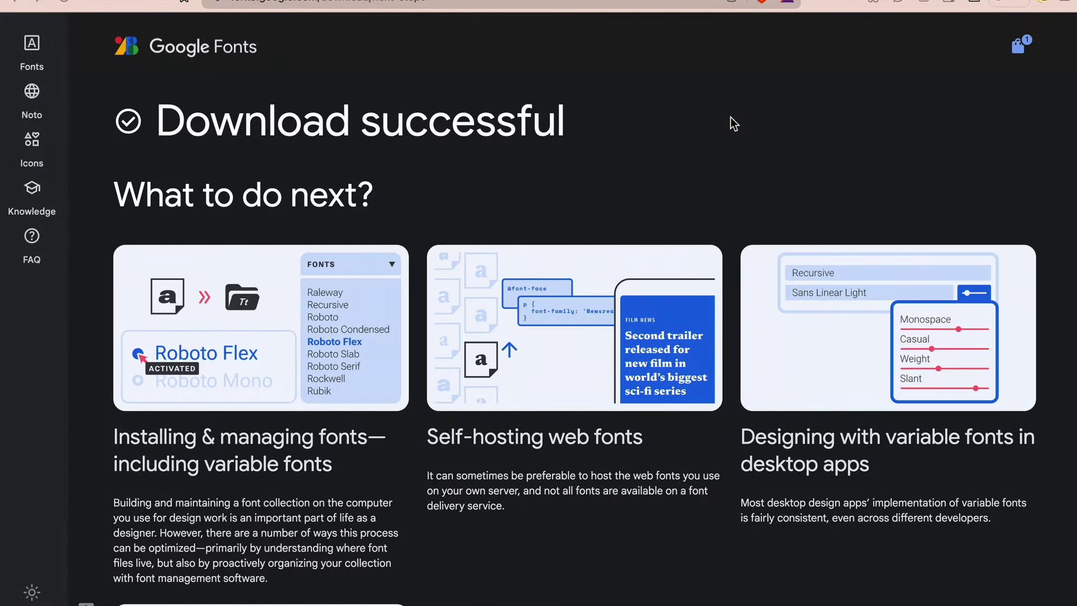
click(341, 4)
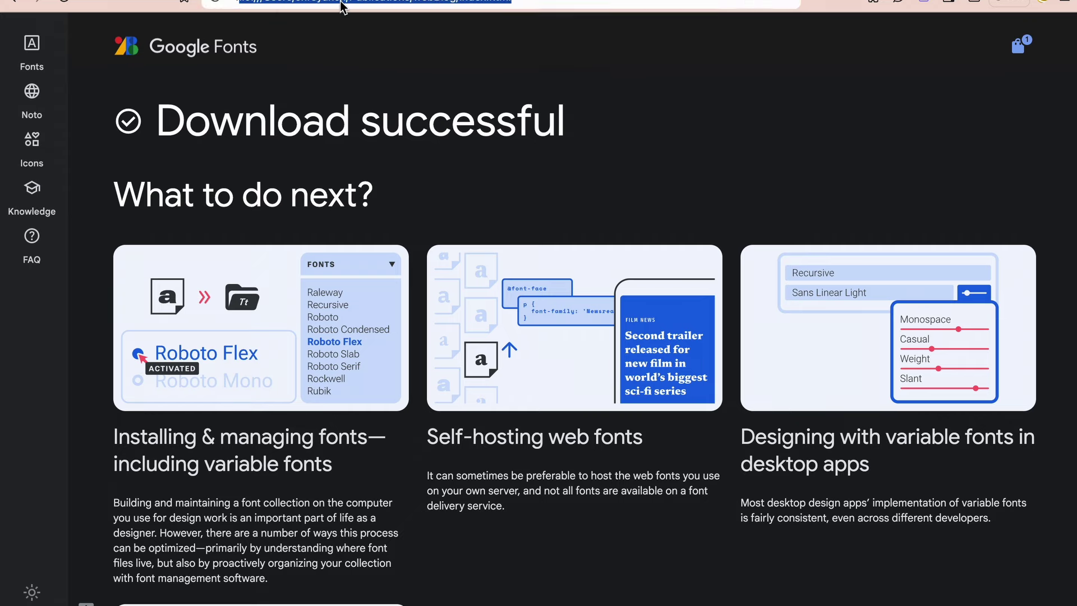
text(flutter icons)
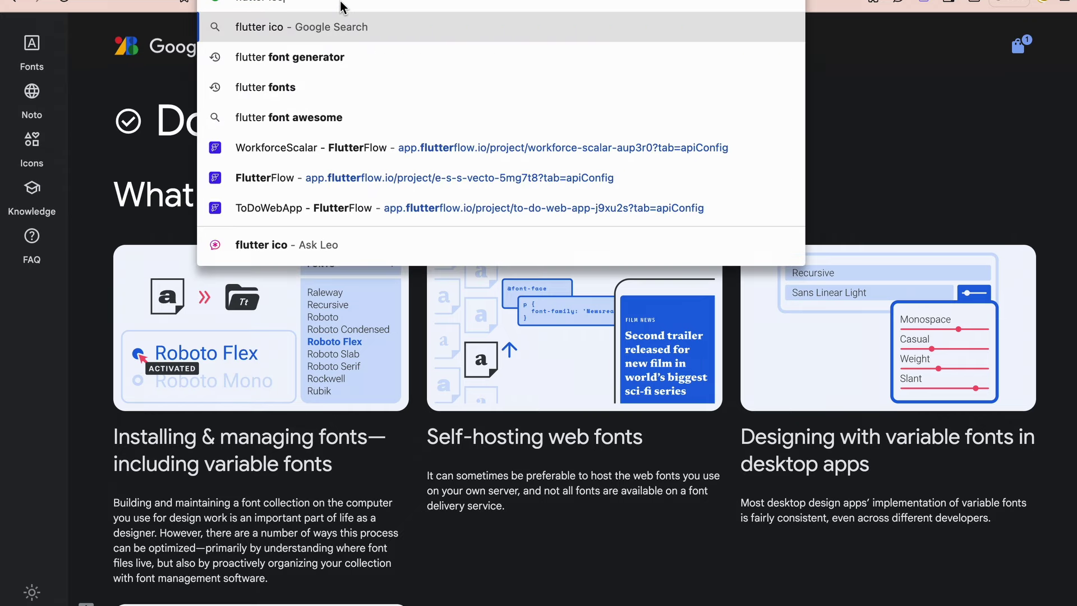
key(Return)
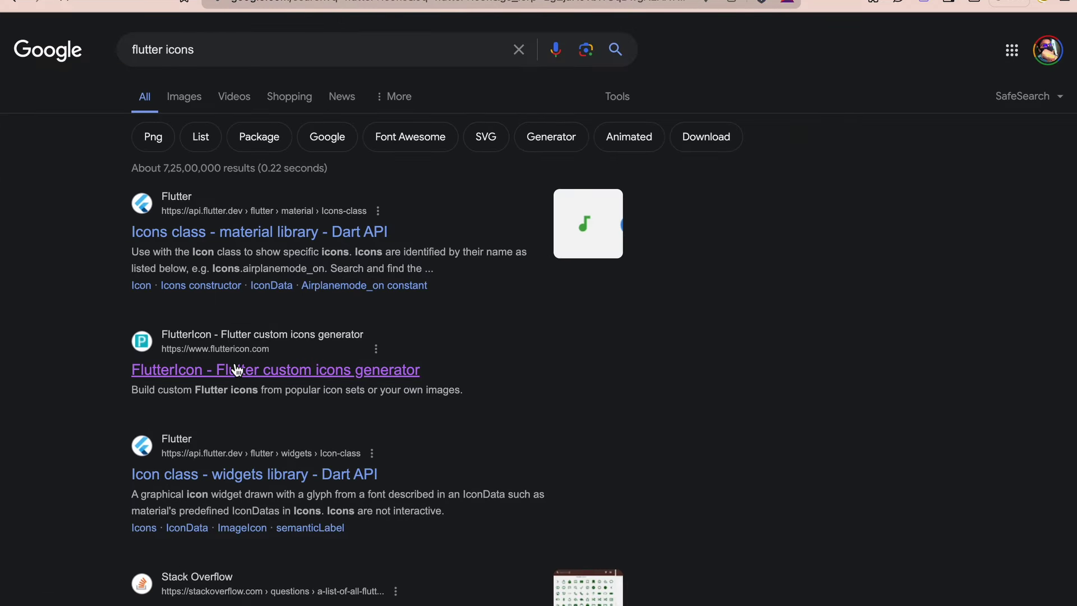
click(235, 370)
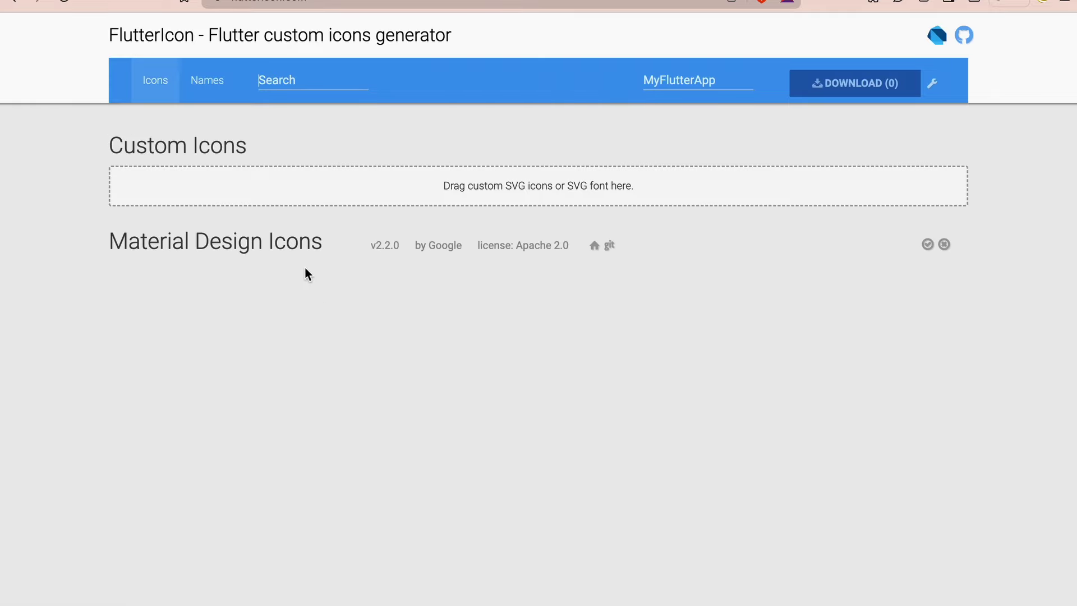
Select the filled heart from the Material Design Icons and download it as flutter-icons-d8106729 to the Downloads folder.
scroll(306, 273, down, 5)
scroll(306, 273, down, 7)
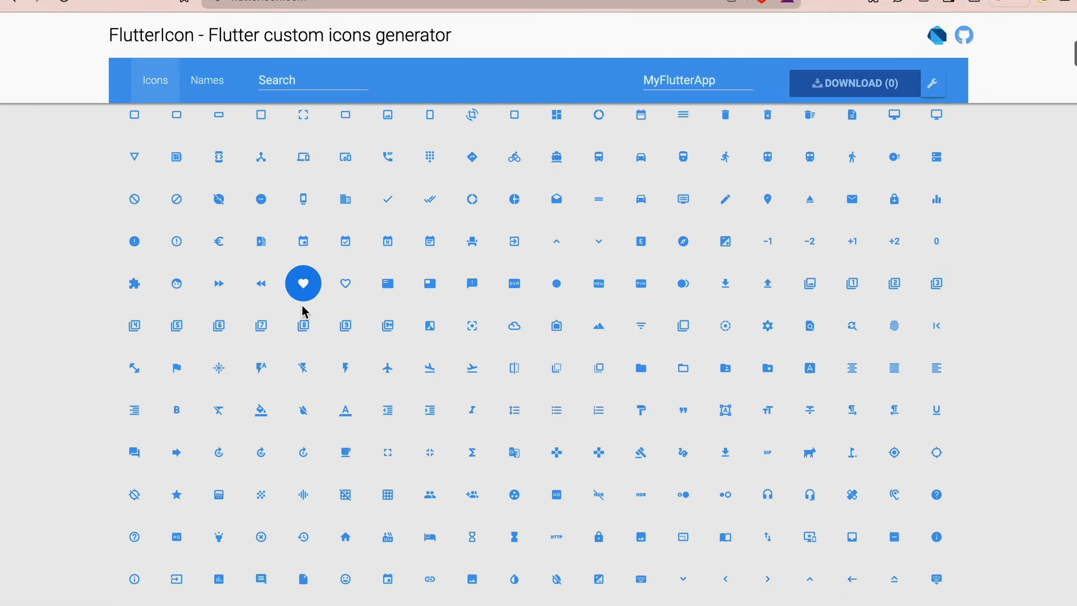
click(303, 283)
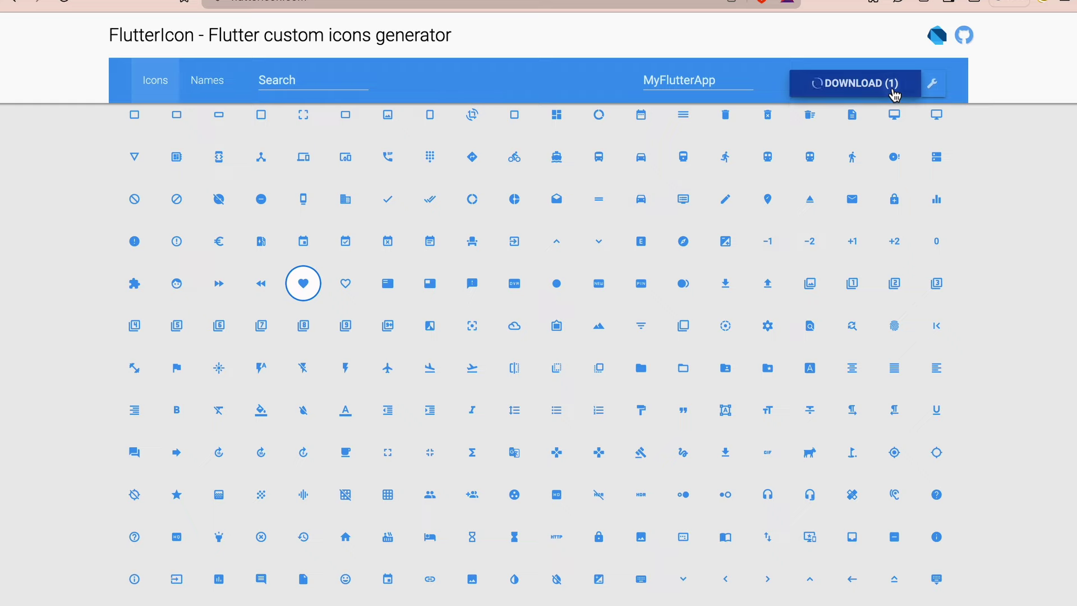
click(928, 92)
click(892, 122)
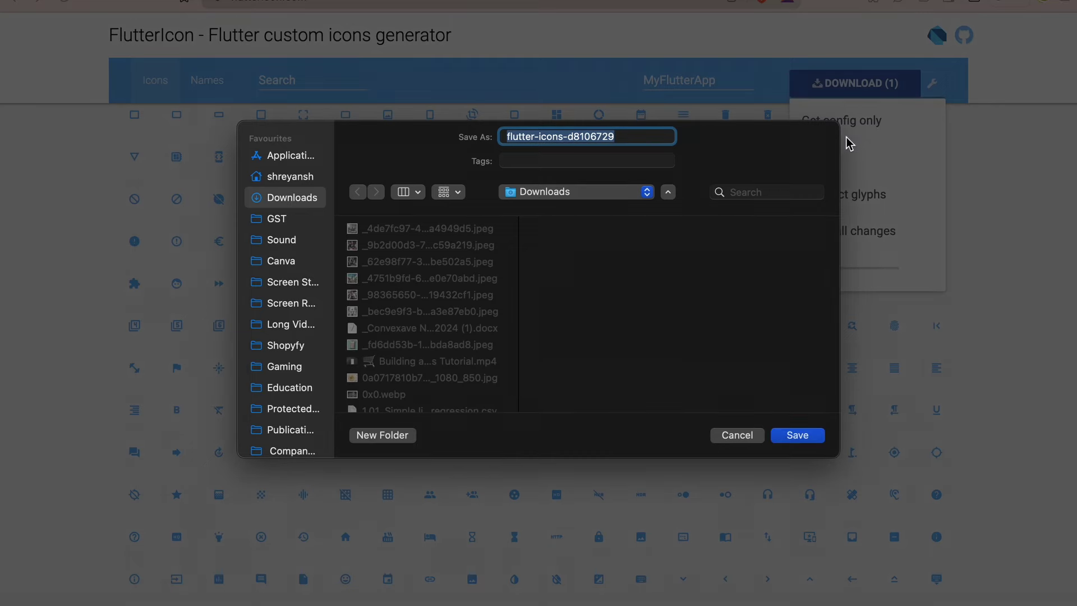
click(801, 436)
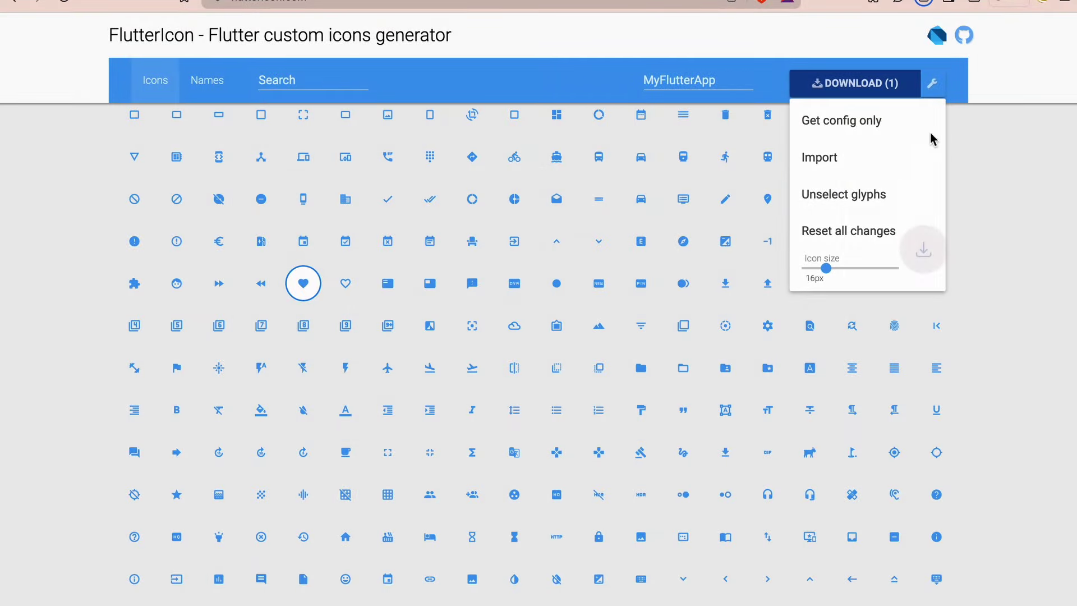
Locate flutter-icons-d8106729.zip in Finder, extract it and inspect the Dart file and fonts folder inside the extracted folder.
click(924, 2)
click(889, 60)
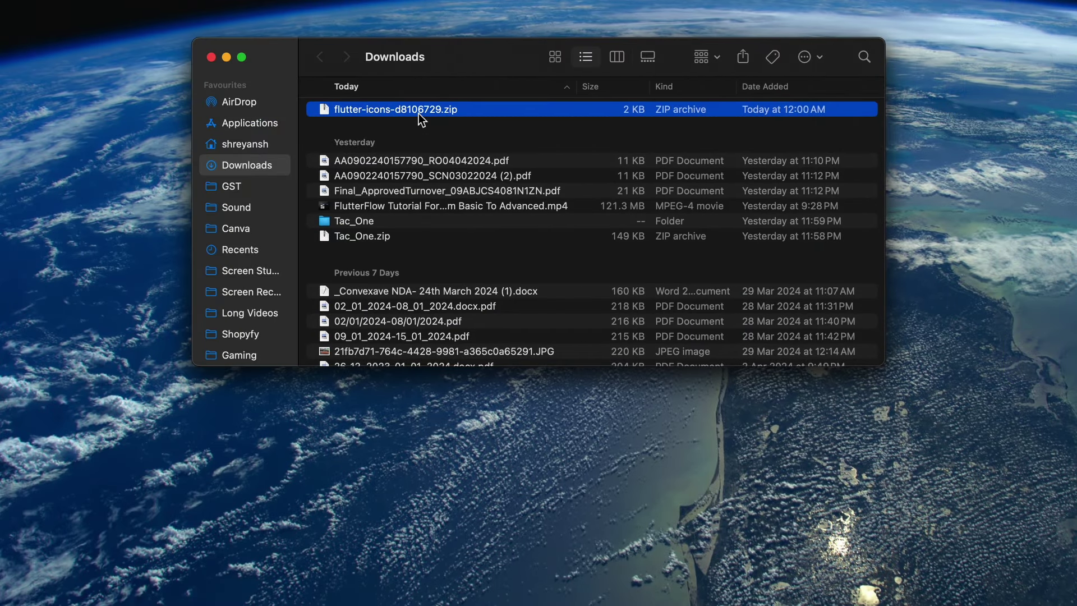
double_click(421, 119)
double_click(375, 111)
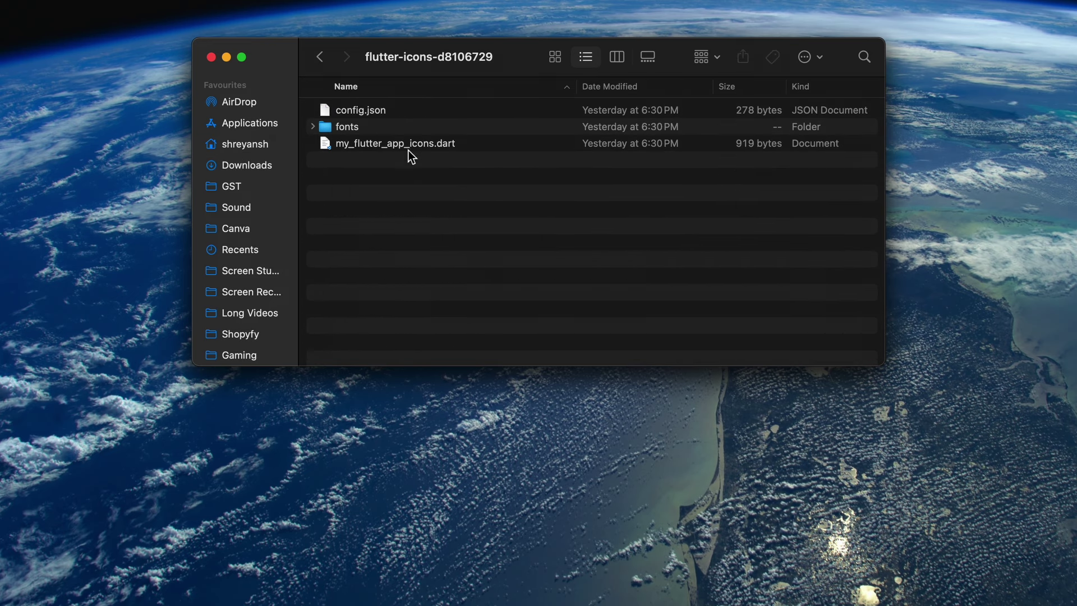
click(395, 144)
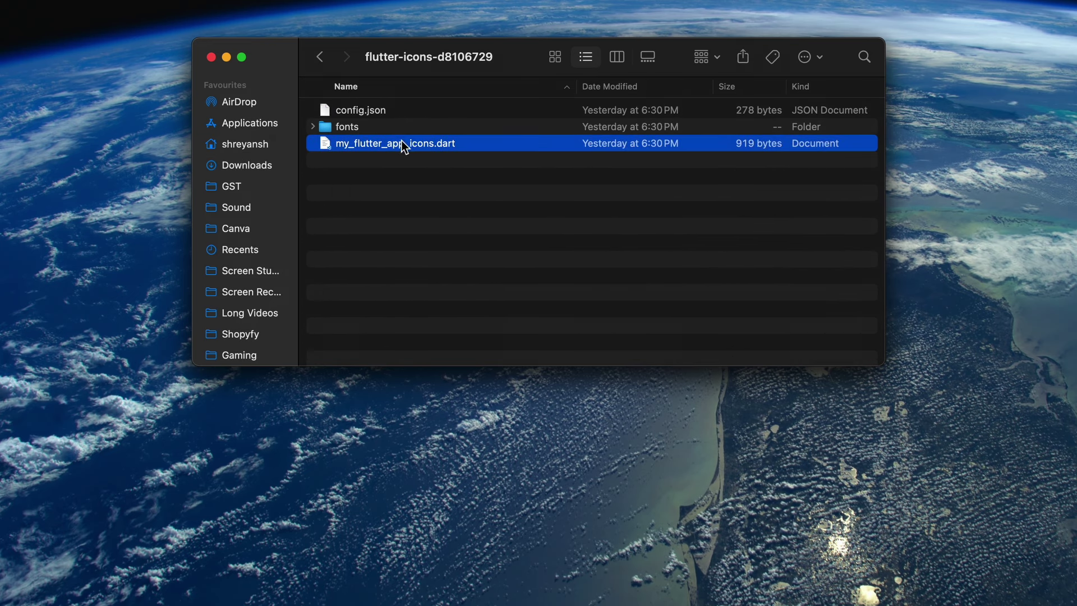
click(314, 127)
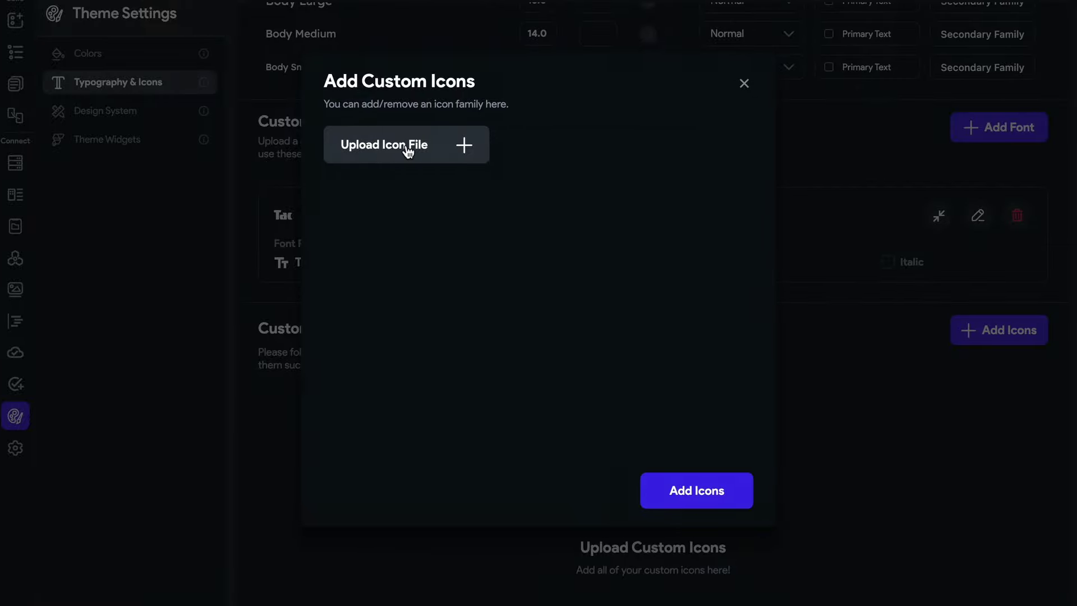
In FlutterFlow, upload MyFlutterApp.ttf from the fonts folder of flutter-icons-d8106729 in Downloads as the custom icon file.
click(407, 147)
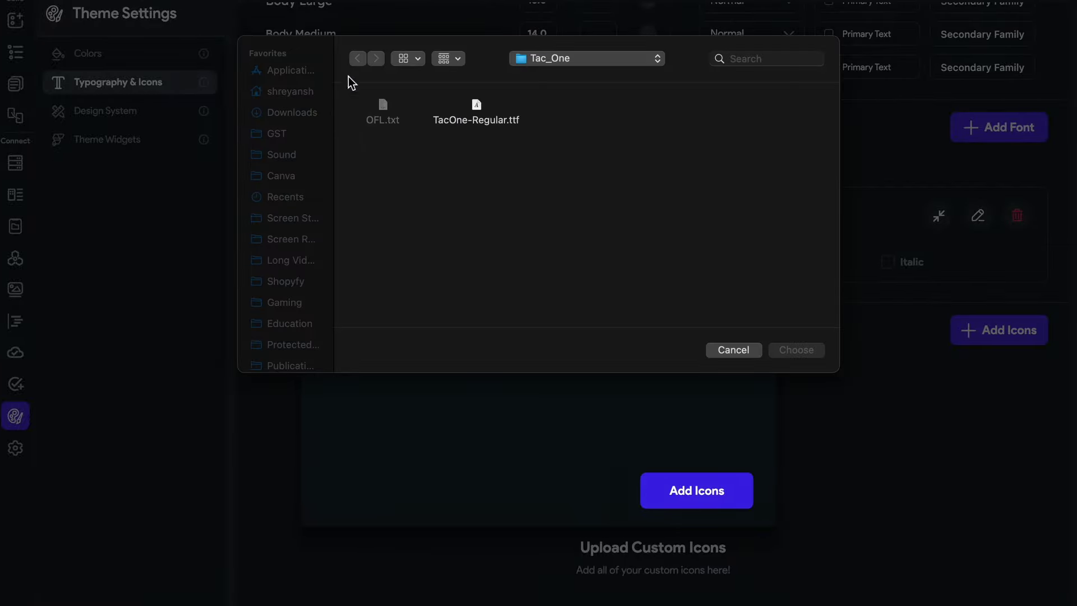
click(293, 113)
double_click(387, 118)
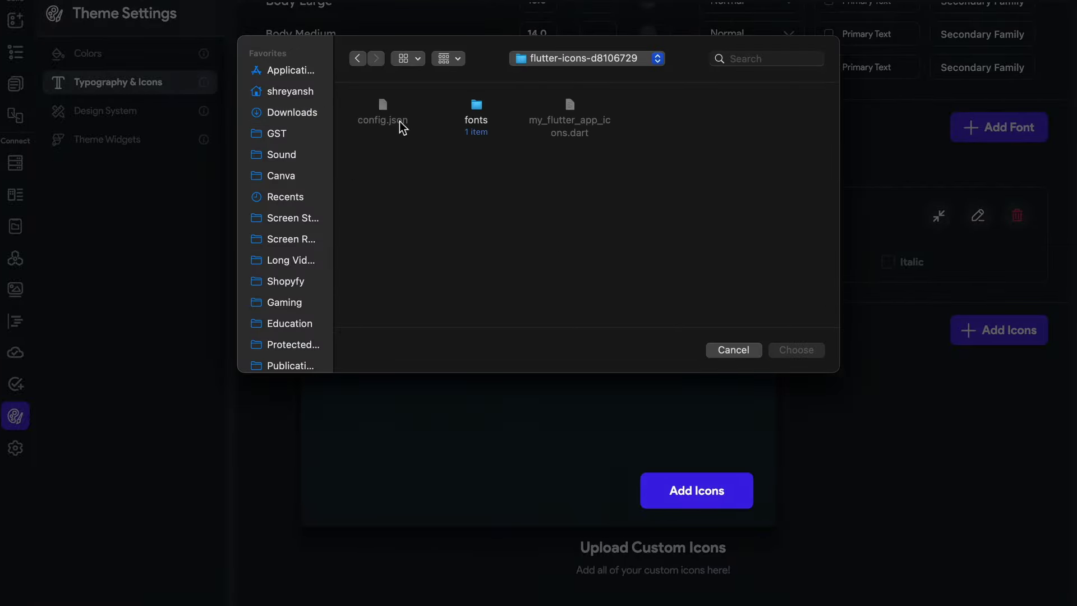
double_click(480, 121)
click(405, 121)
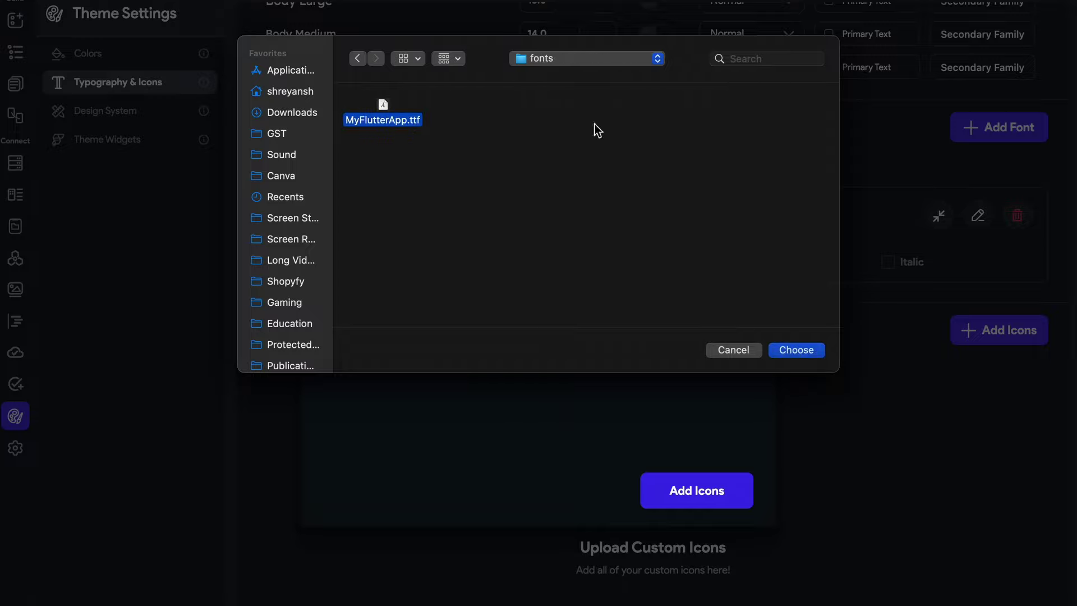
click(807, 350)
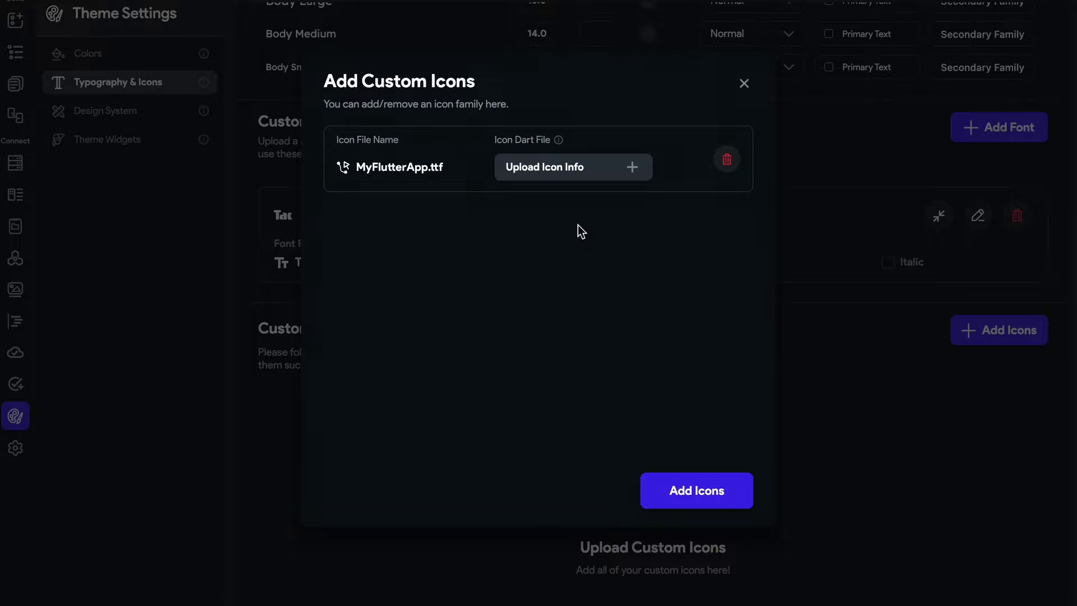
Upload my_flutter_app_icons.dart from the flutter-icons-d8106729 folder as the icon info and add the custom icons to the project.
click(546, 177)
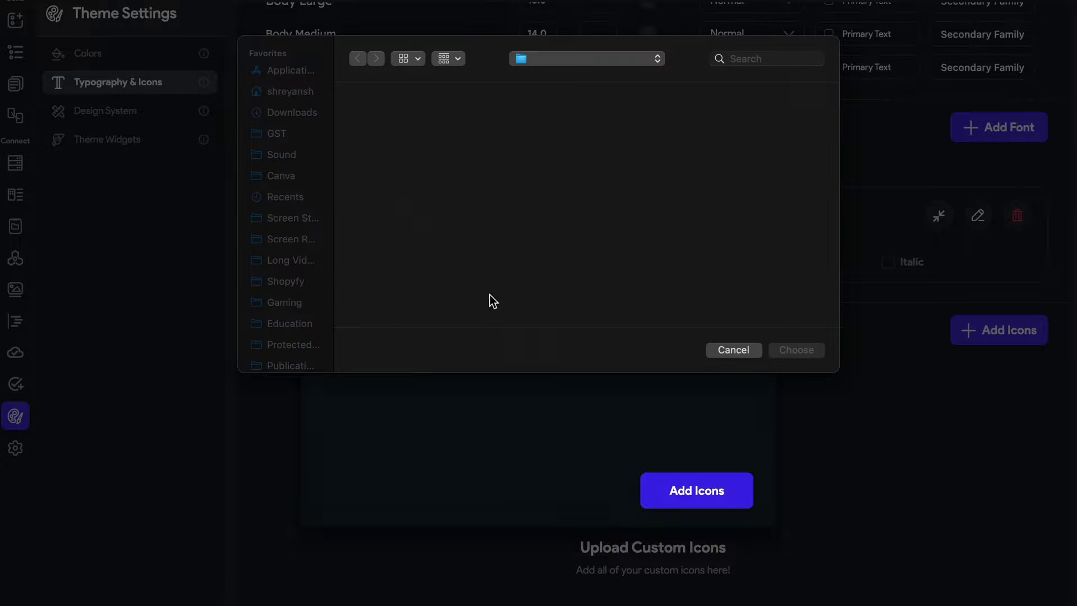
click(288, 112)
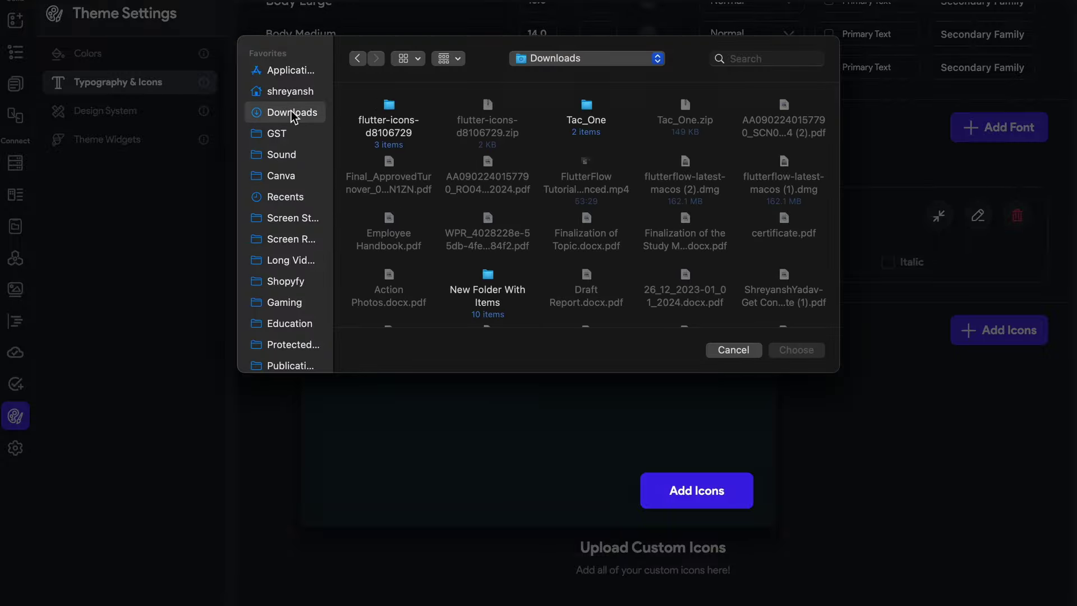
click(405, 119)
double_click(405, 119)
click(548, 119)
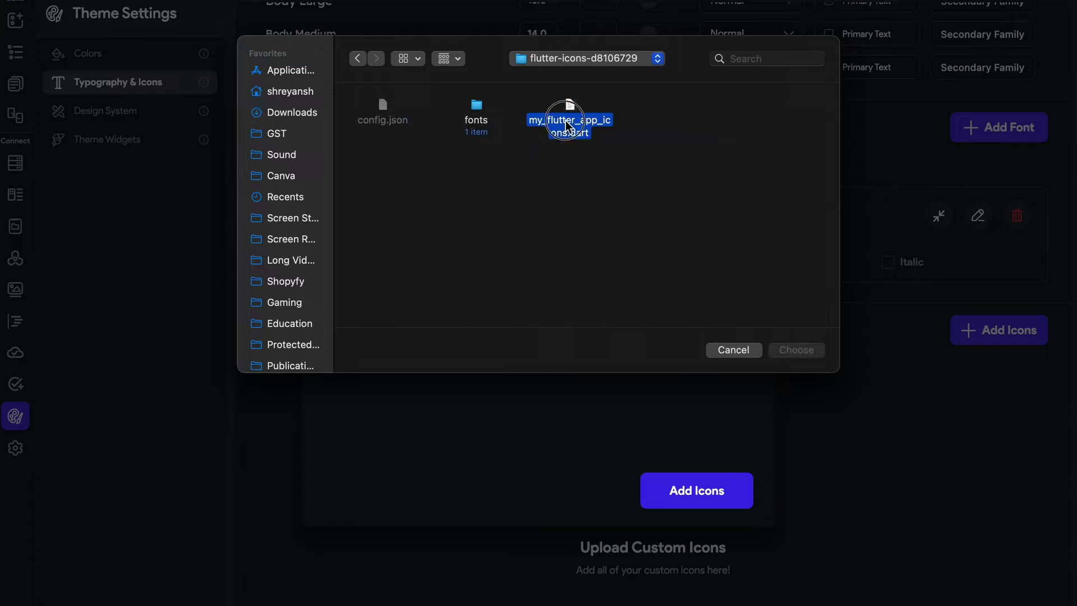
click(797, 350)
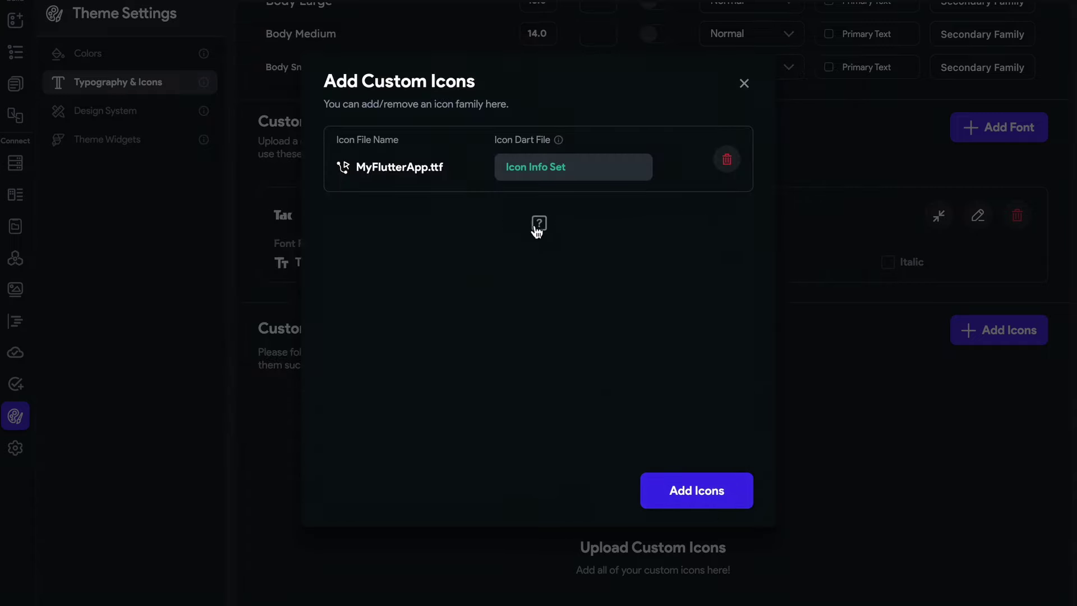
click(699, 508)
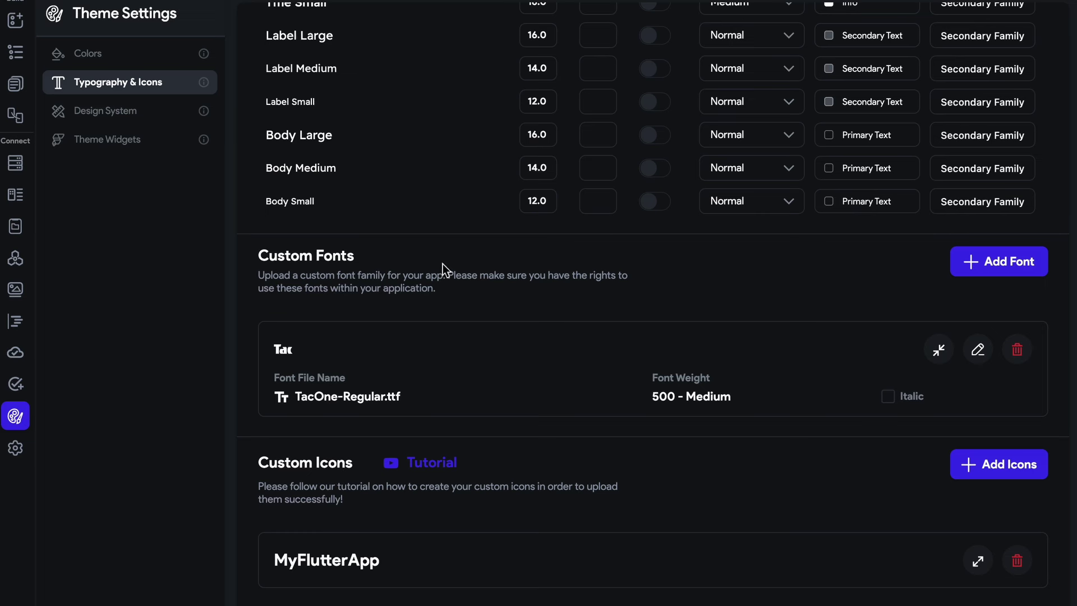
scroll(602, 335, down, 2)
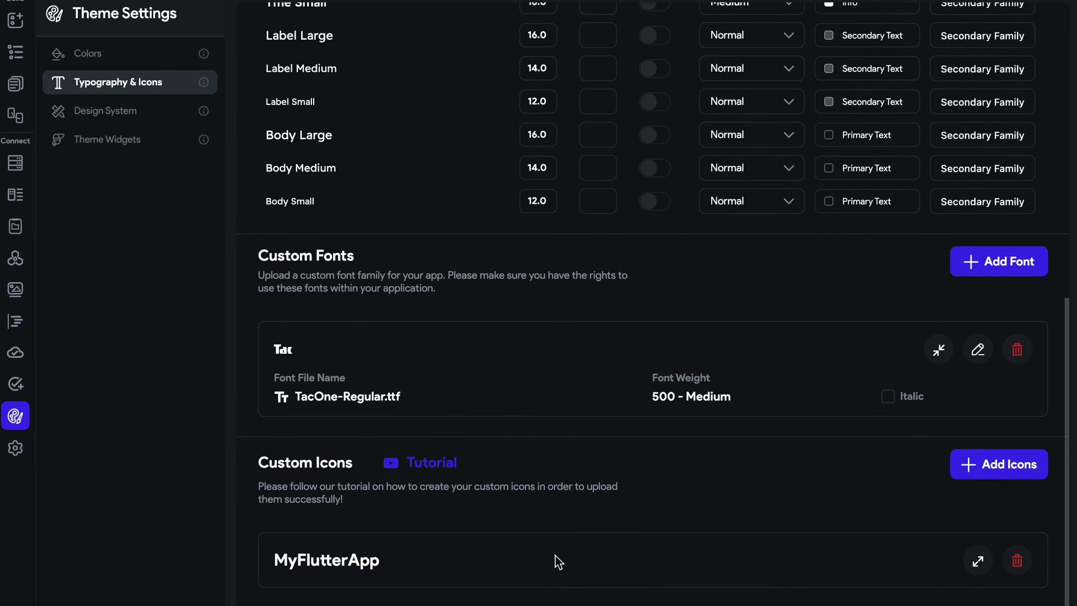
Open the Design System settings and review the Figma theme importer and the design system chooser without applying either.
click(115, 112)
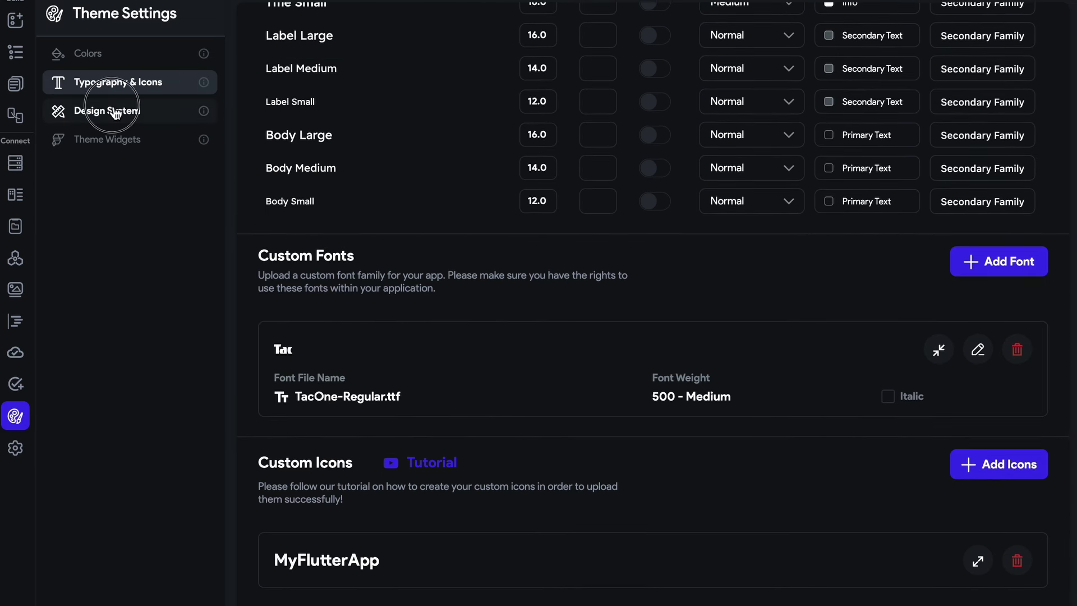
scroll(330, 135, up, 10)
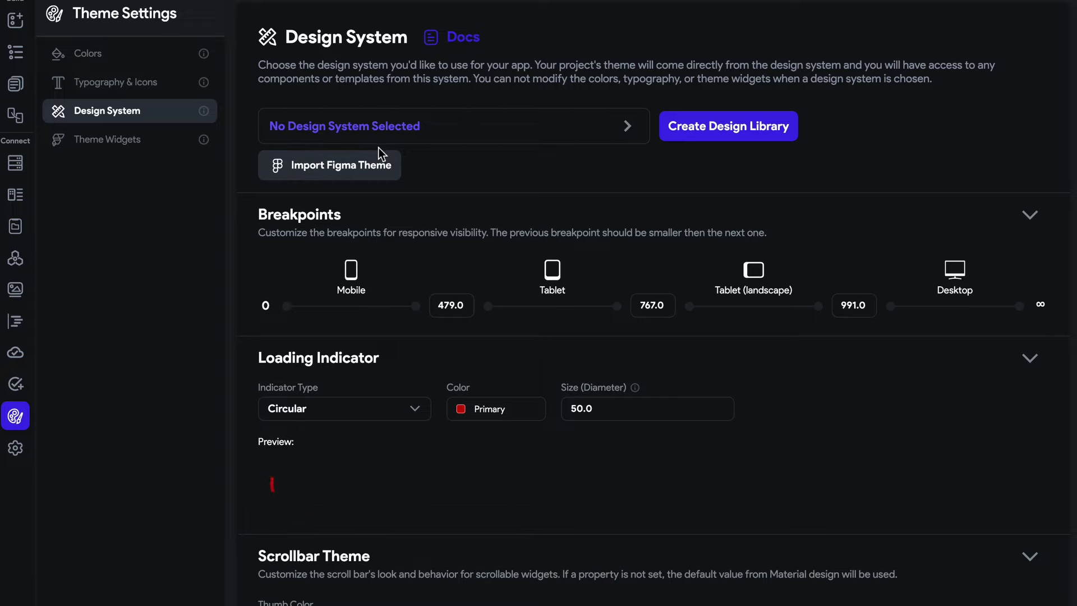
click(367, 161)
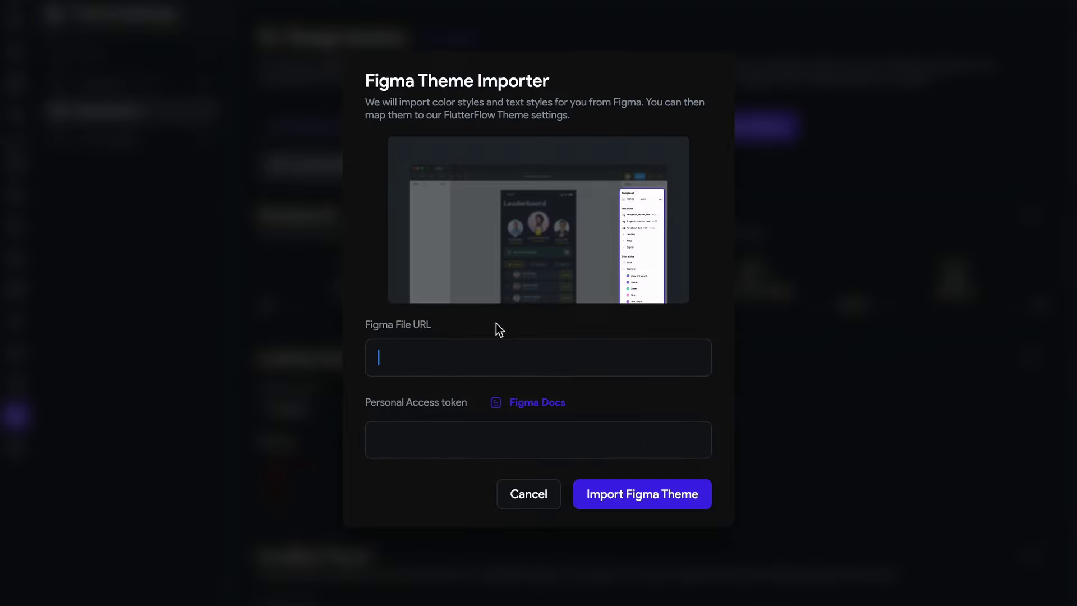
click(532, 496)
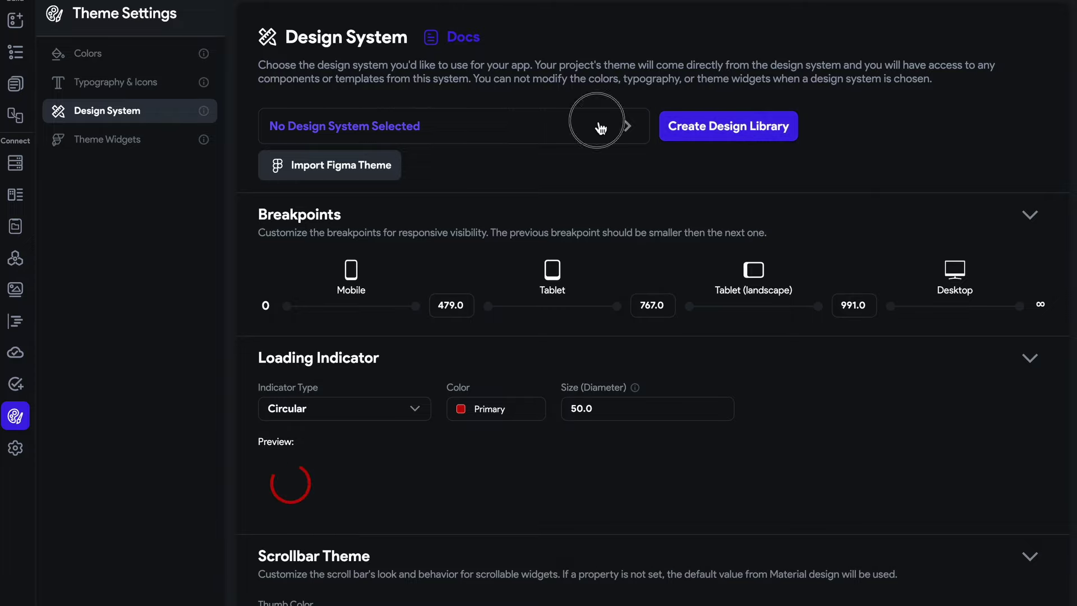
click(583, 130)
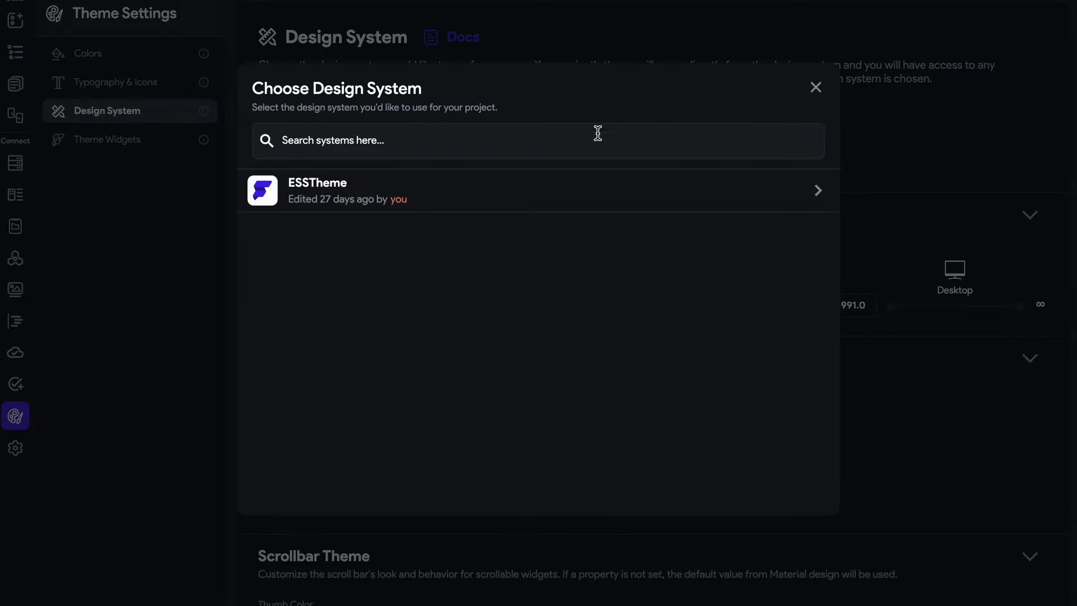
click(816, 88)
Create a design library project named Test and show its pages and components list.
click(692, 125)
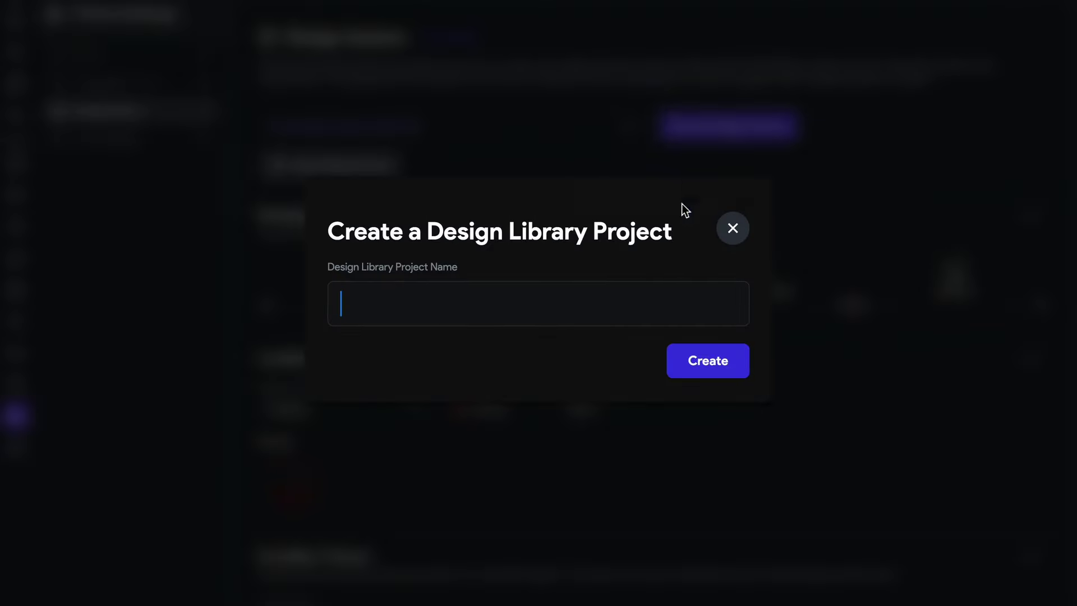
text(Test)
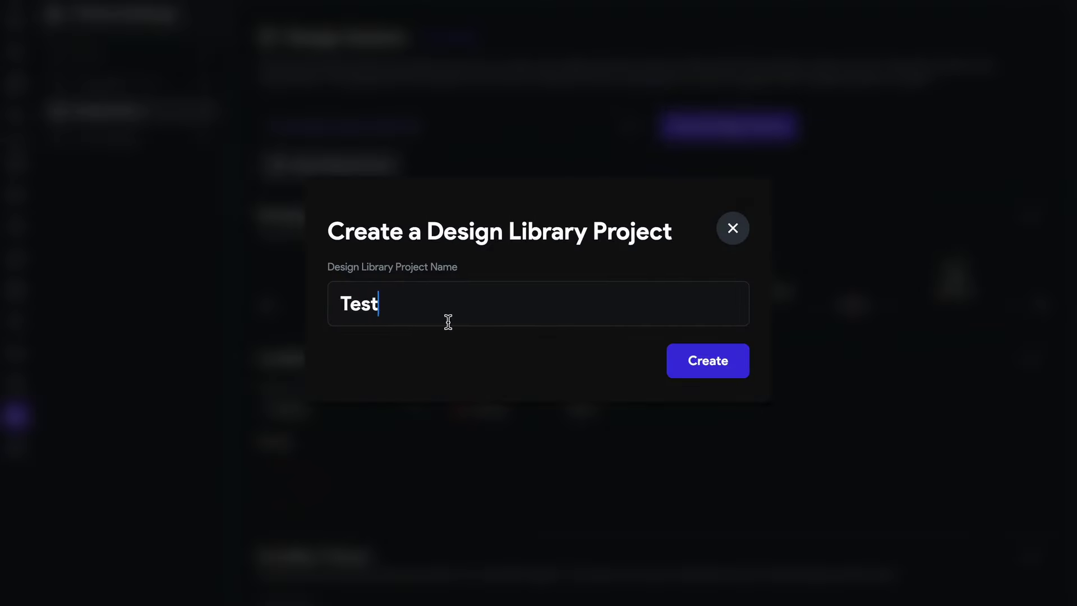
click(723, 373)
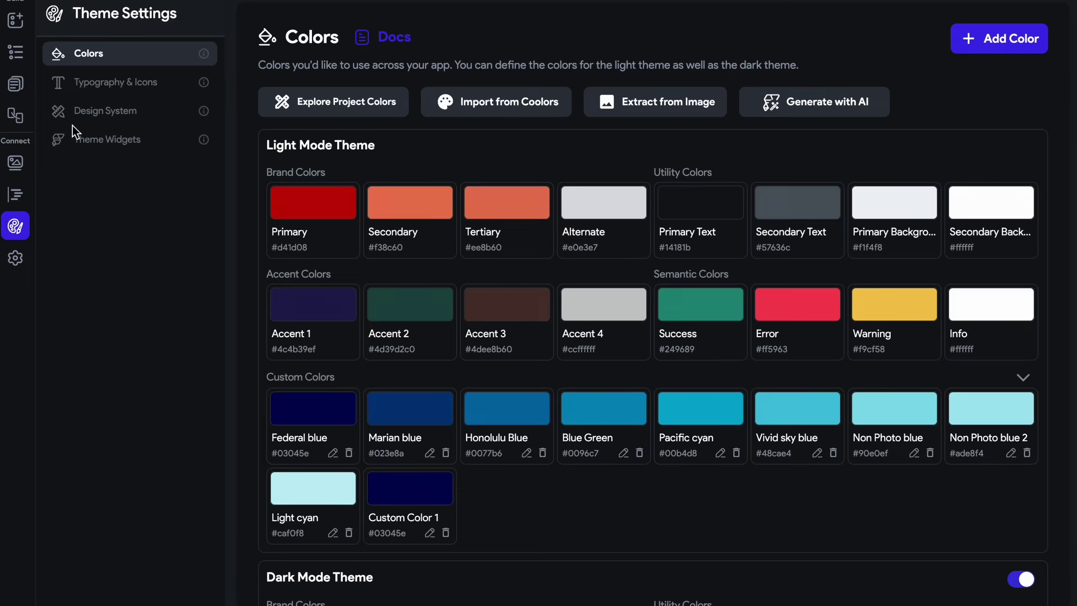
click(5, 89)
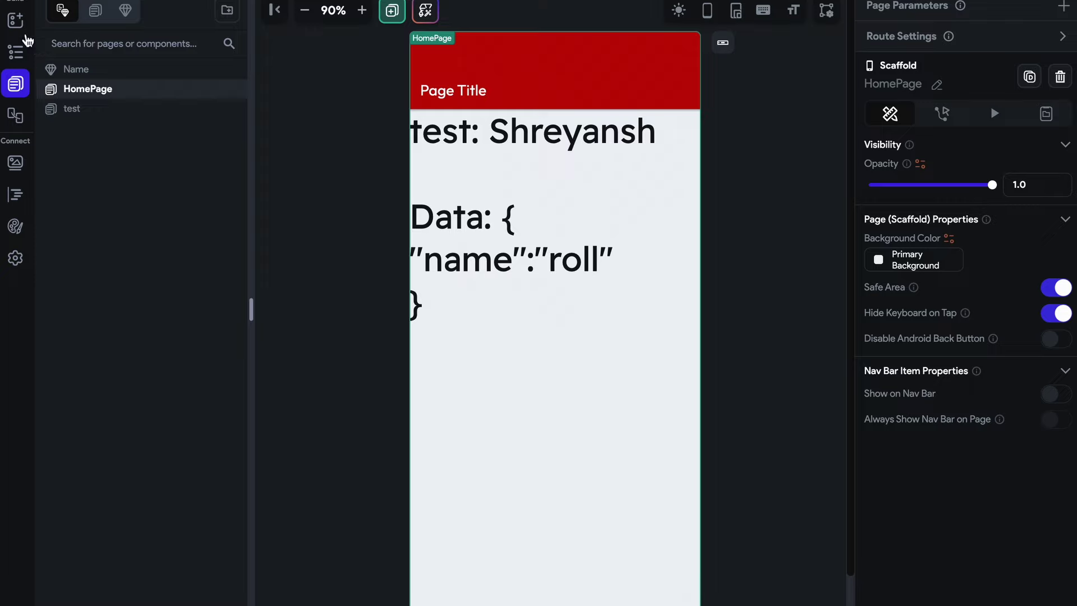
Delete the text widget from the Test library's HomePage and add a Container to the page body.
click(16, 20)
click(483, 310)
key(Delete)
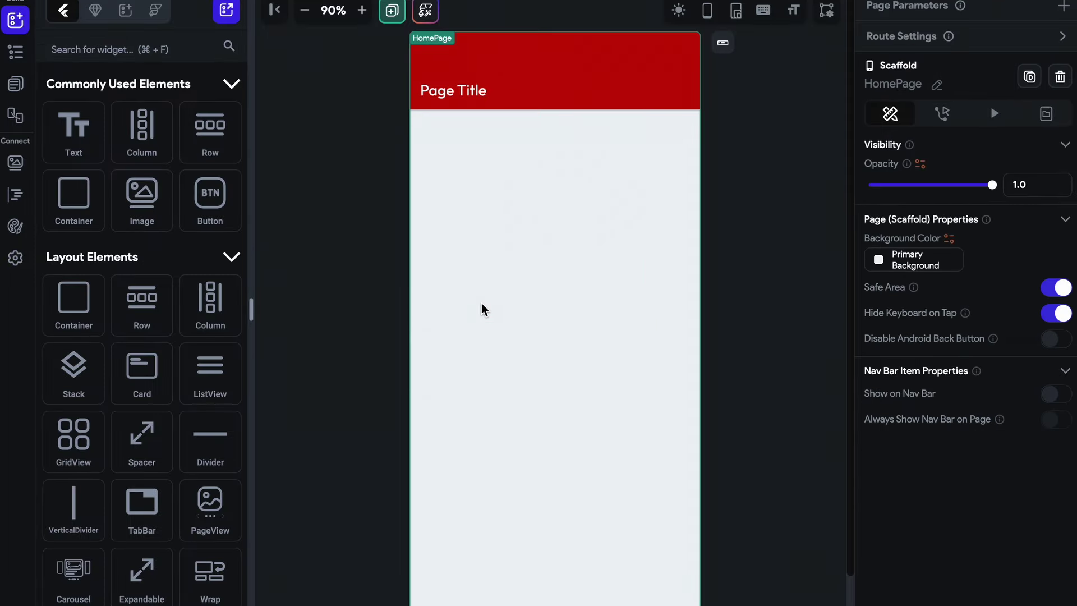
drag(73, 199, 640, 196)
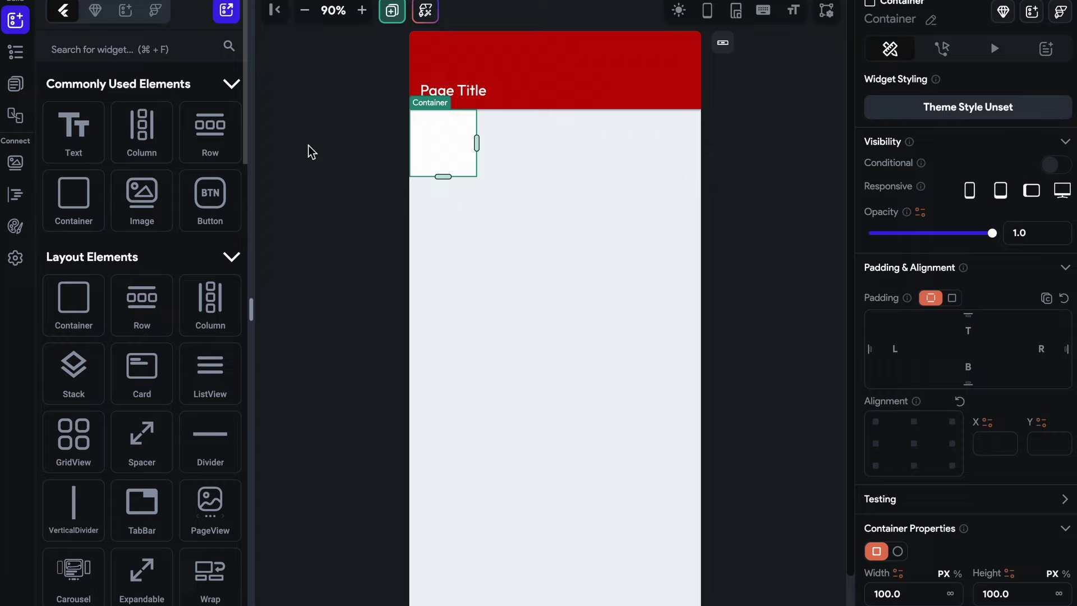
Return to the Test Project For Learning project and choose Test as its design system in the theme settings.
click(63, 11)
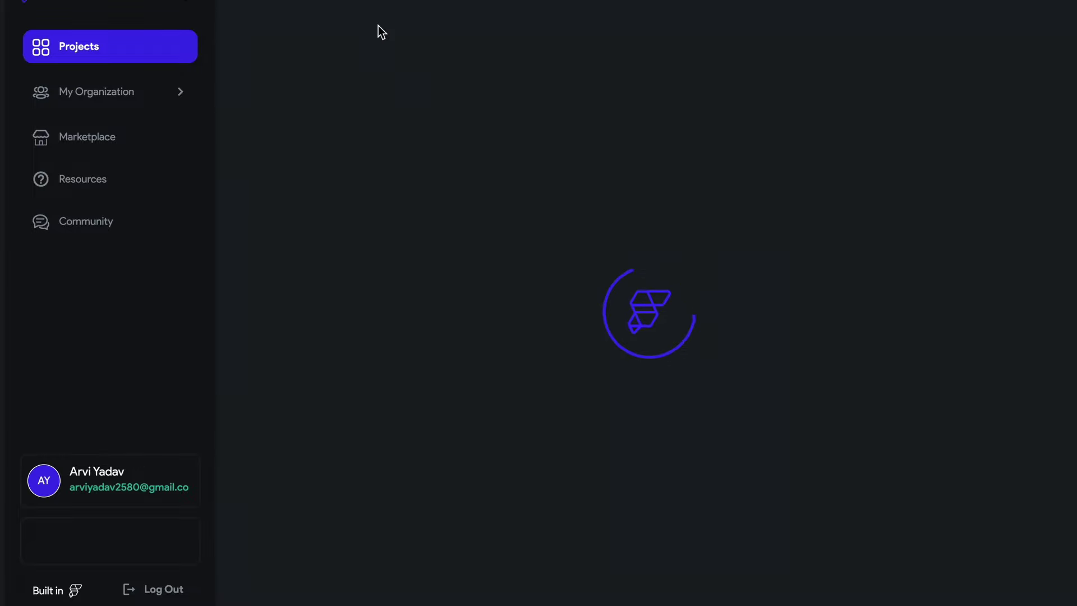
click(375, 148)
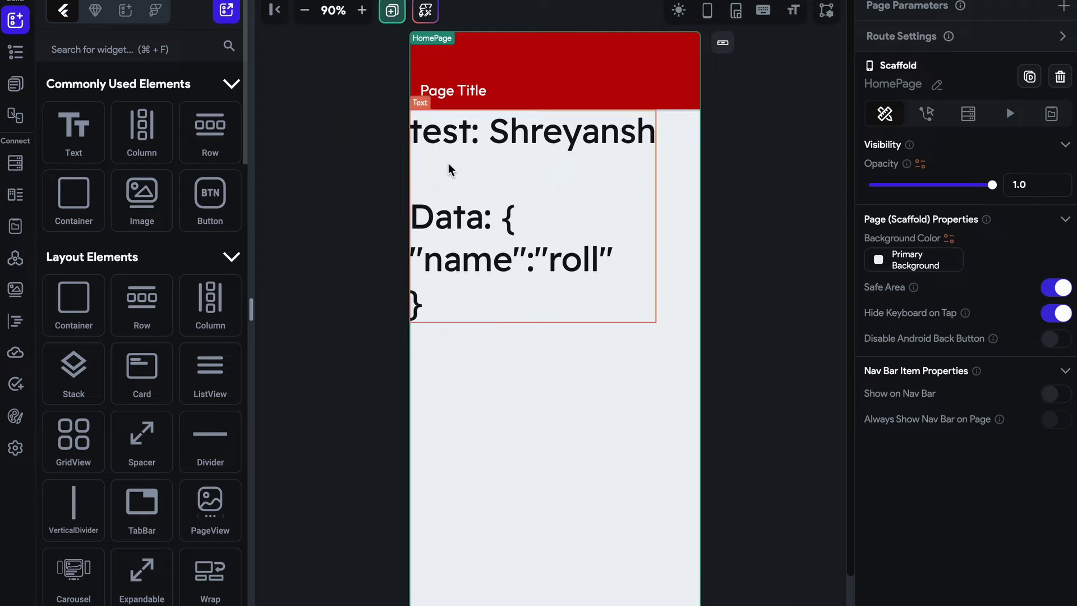
click(20, 451)
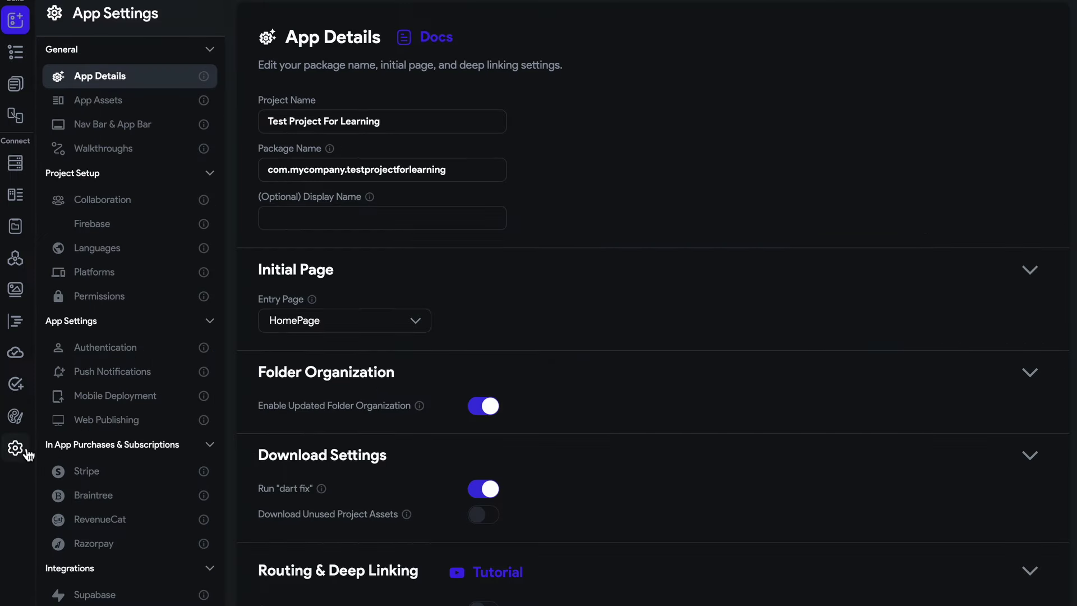
click(22, 418)
click(150, 85)
click(146, 118)
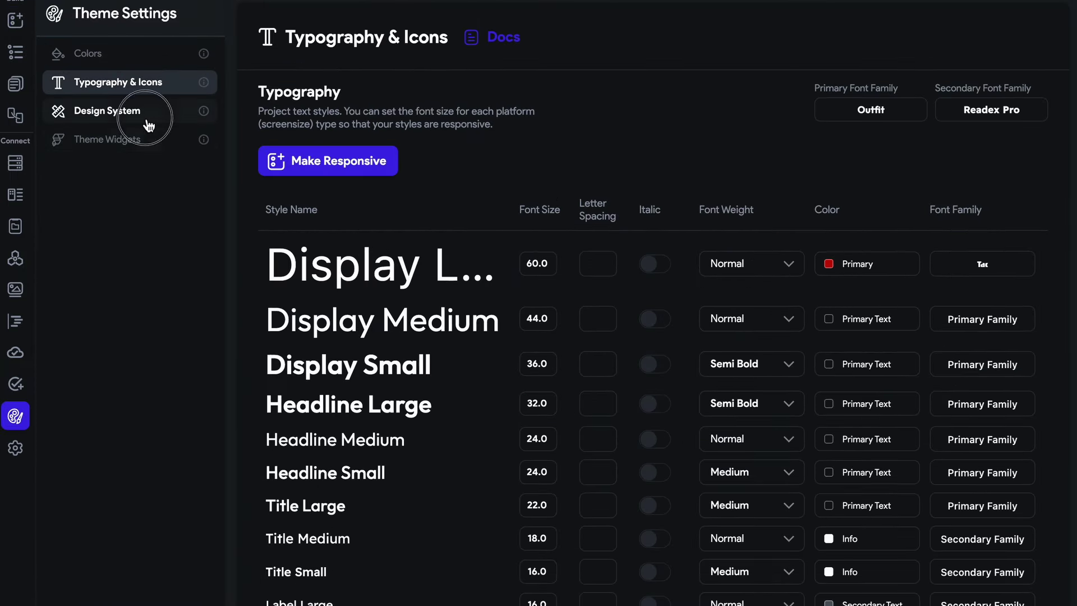
click(443, 139)
click(385, 192)
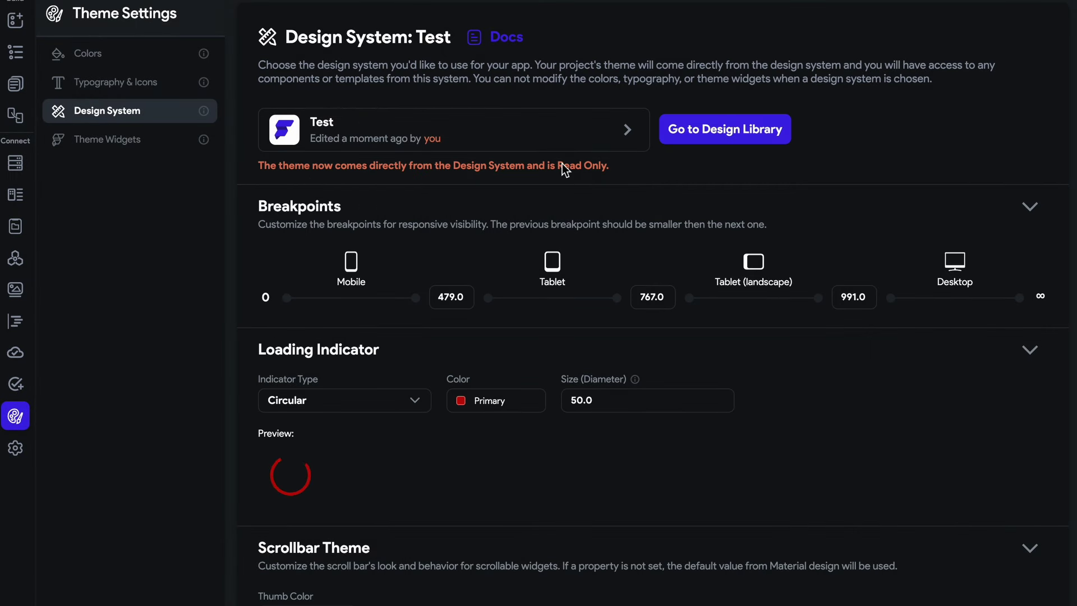
Check the project's HomePage and its light and dark mode theme colours with the Test design system linked.
click(16, 84)
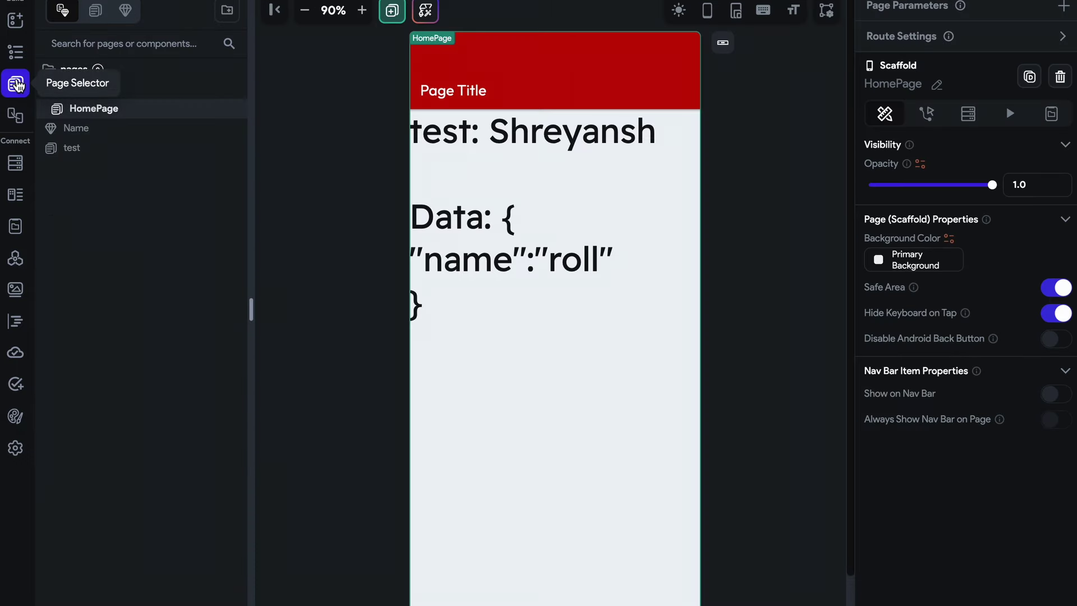
click(16, 416)
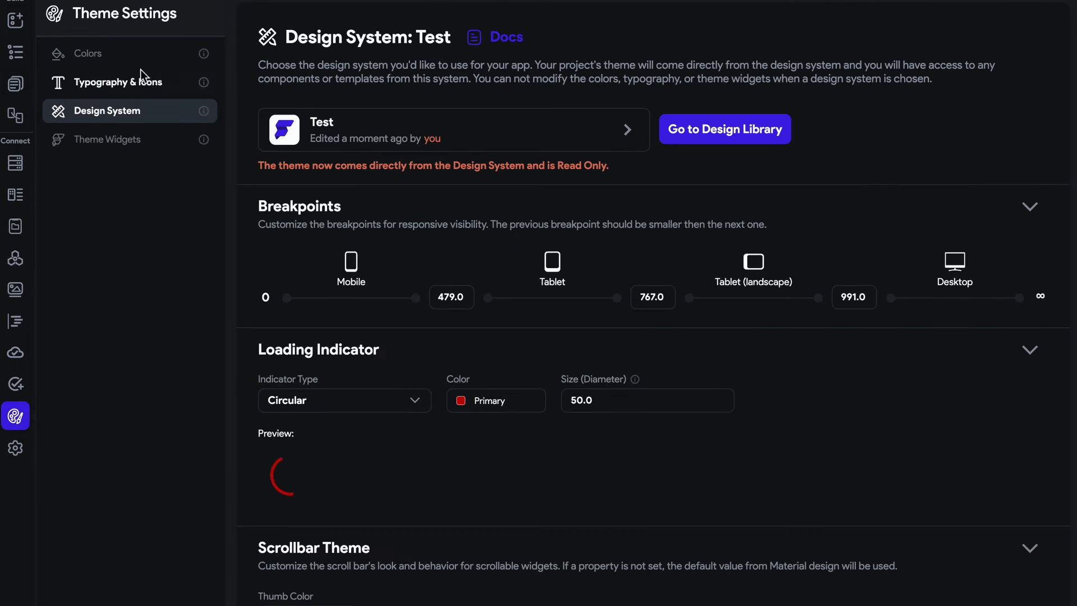
click(88, 53)
scroll(349, 243, down, 7)
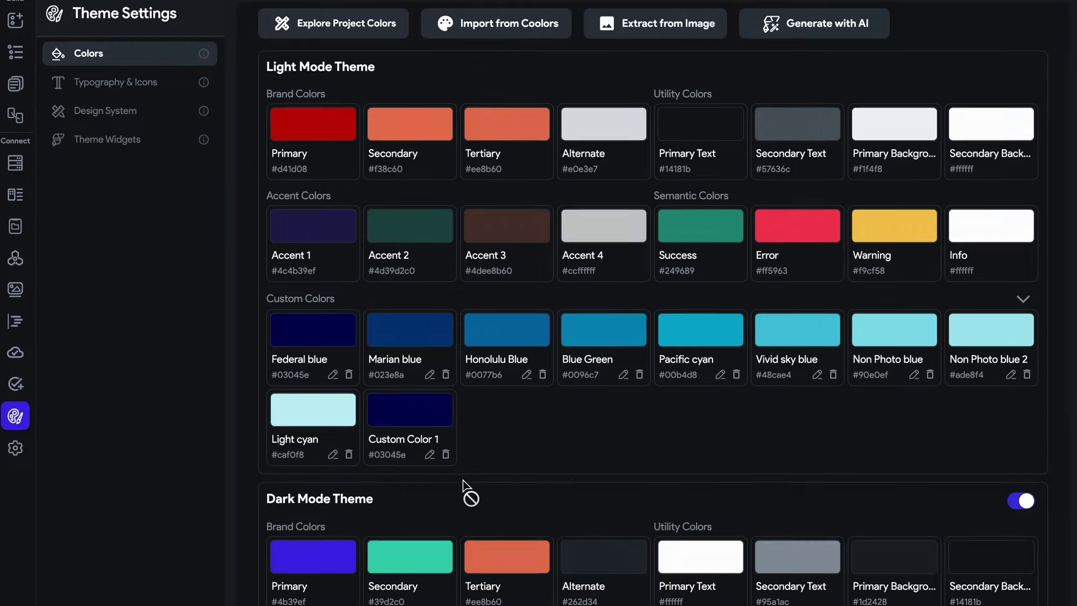
scroll(336, 270, up, 7)
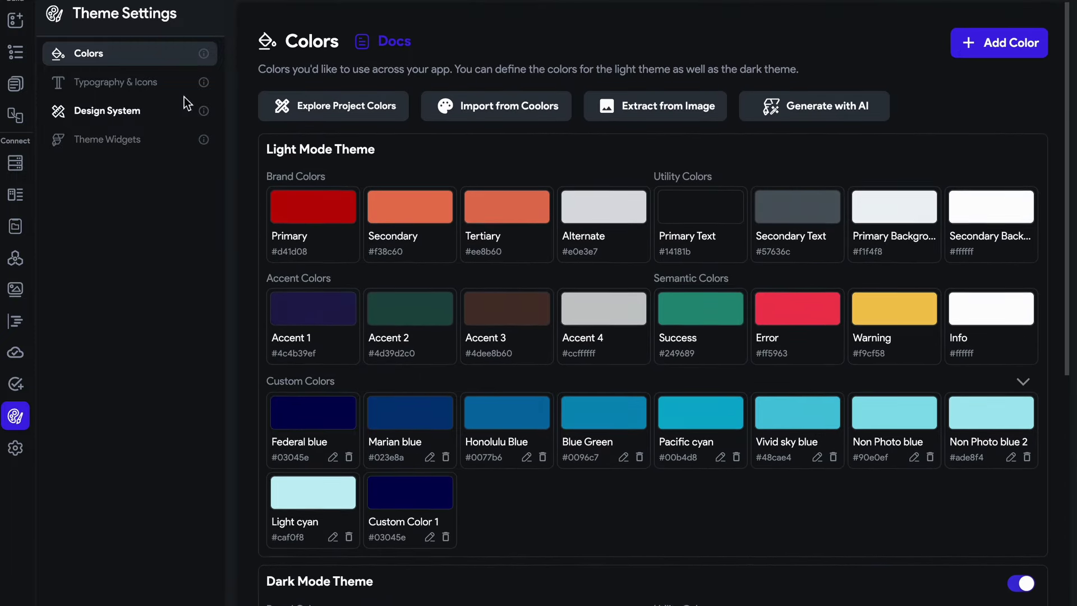
Remove the Test design system from the project.
click(127, 118)
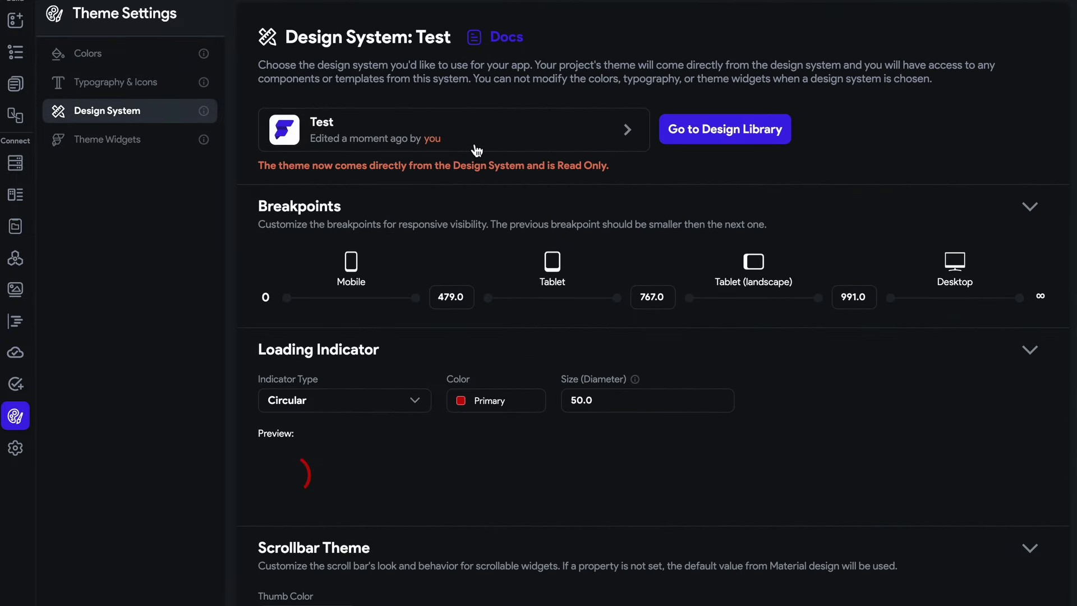
click(474, 145)
click(802, 190)
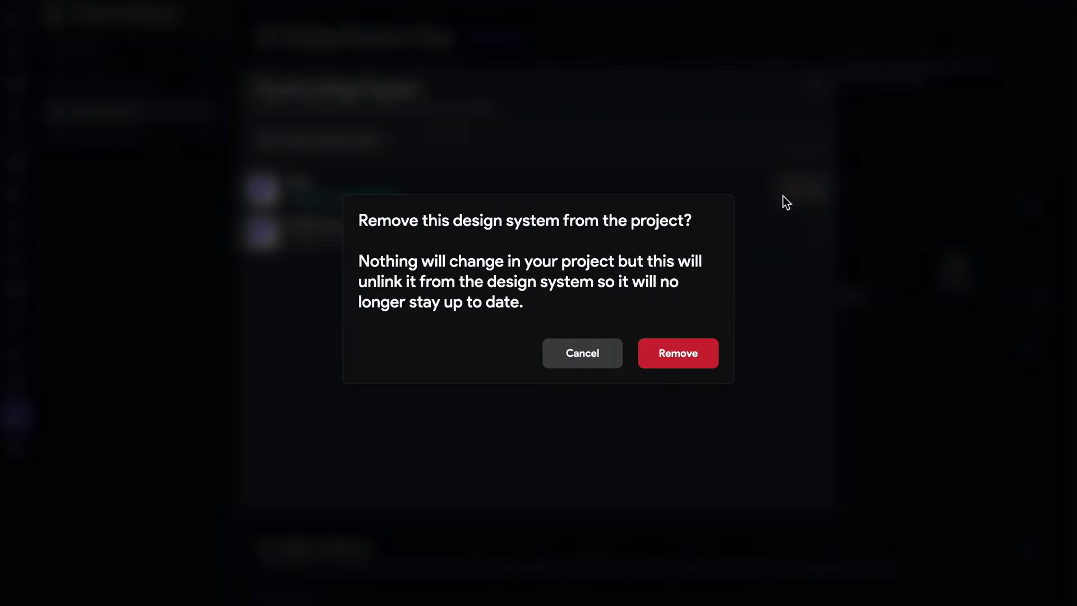
click(705, 352)
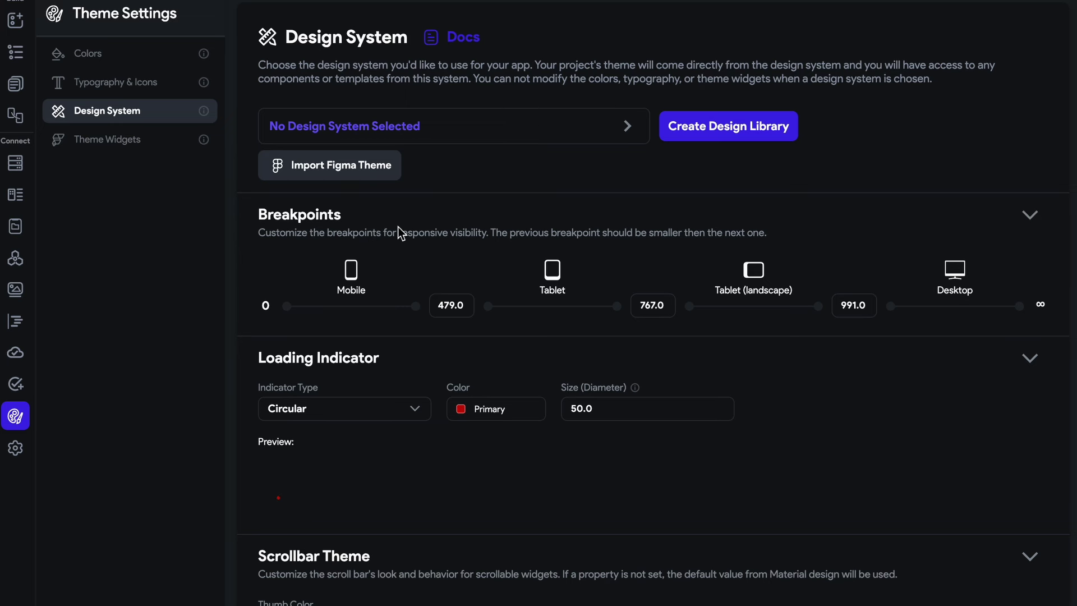
Examine the breakpoint values that separate mobile, tablet, landscape tablet and desktop in the Design System settings.
scroll(398, 227, down, 2)
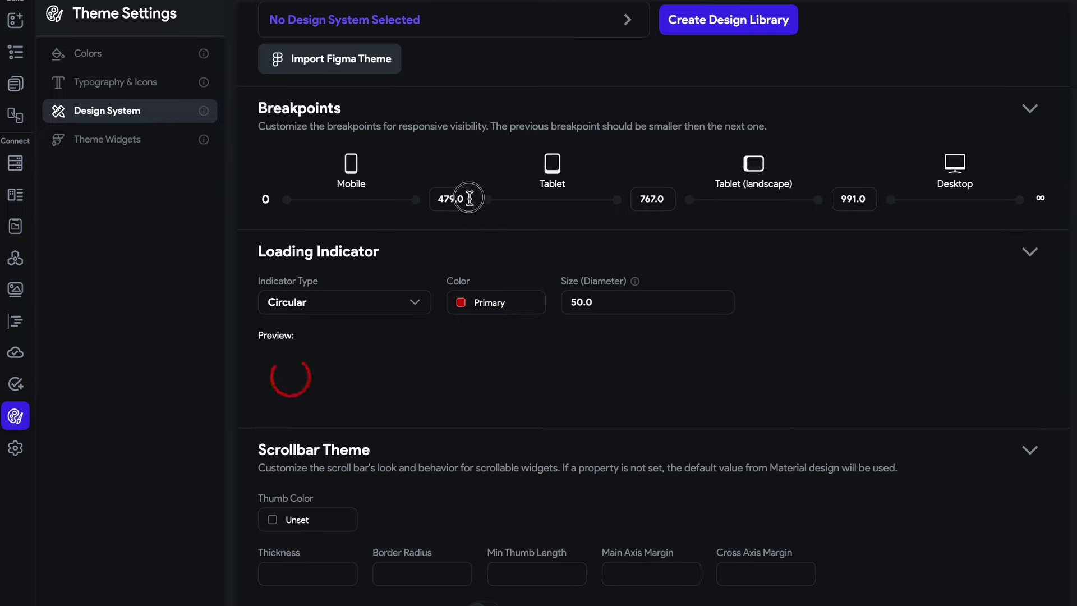
drag(469, 197, 420, 197)
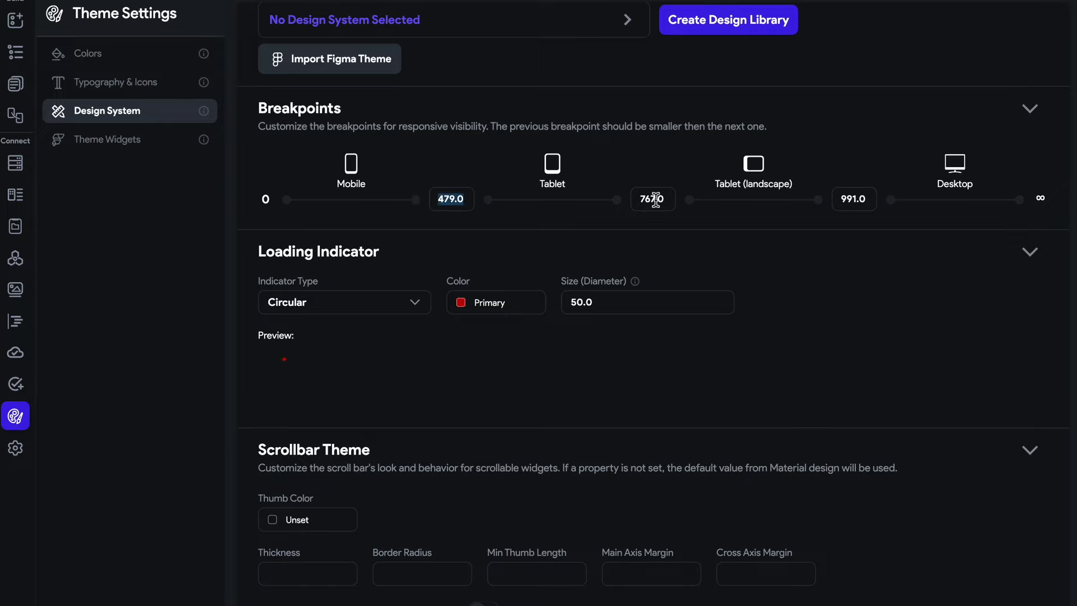
drag(655, 199, 627, 203)
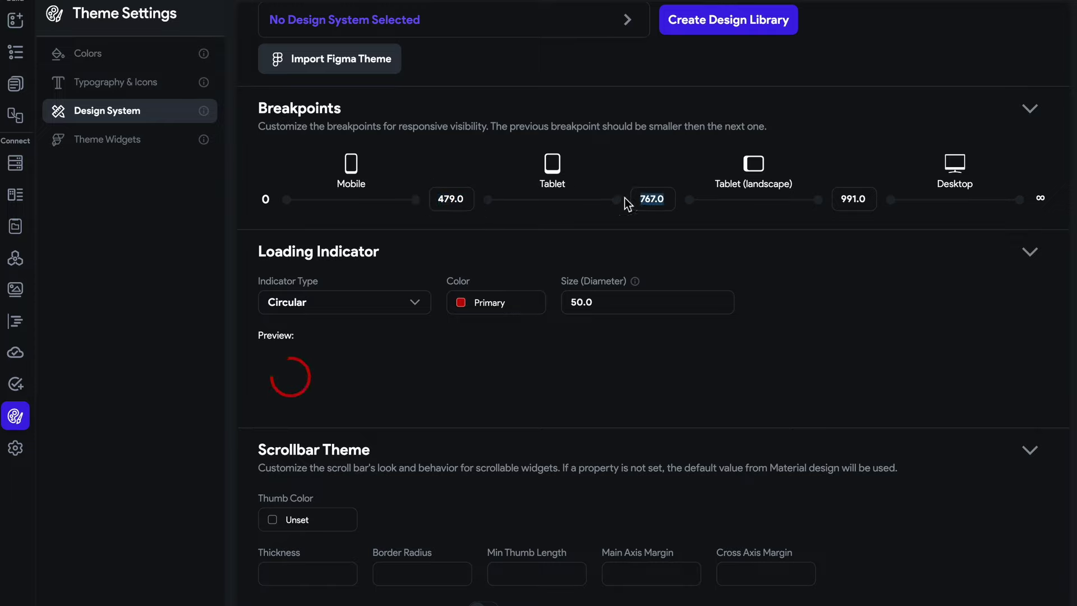
drag(871, 201, 834, 203)
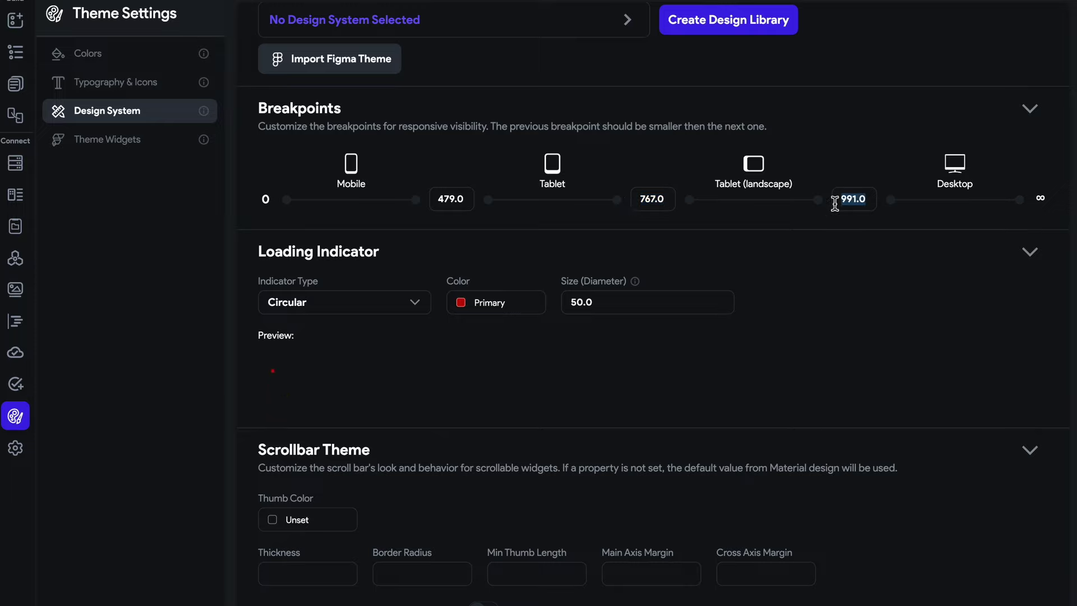
click(1054, 204)
drag(473, 208, 422, 215)
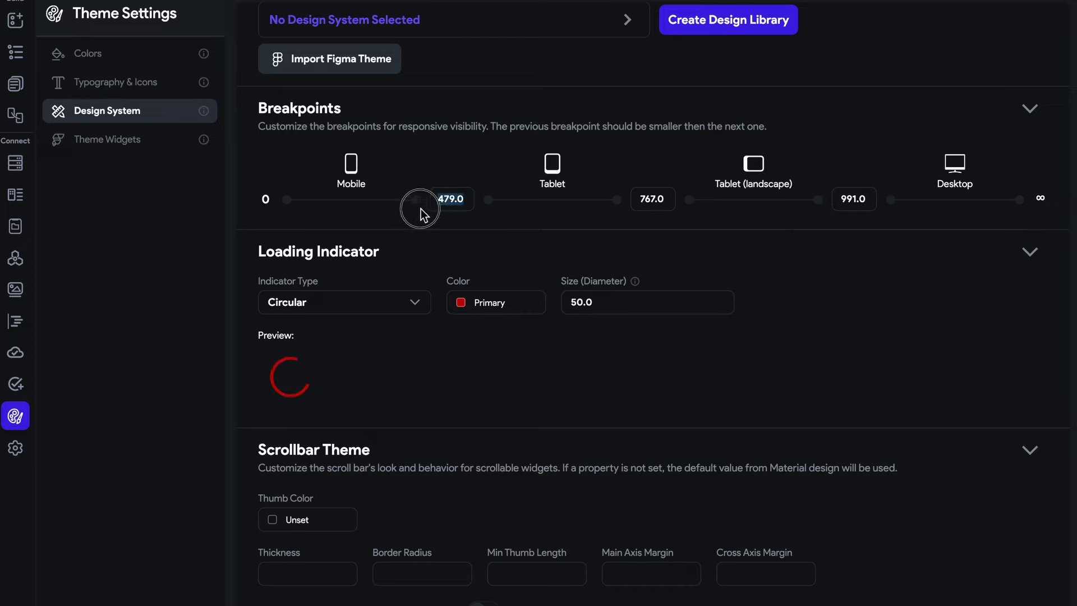
drag(667, 199, 627, 198)
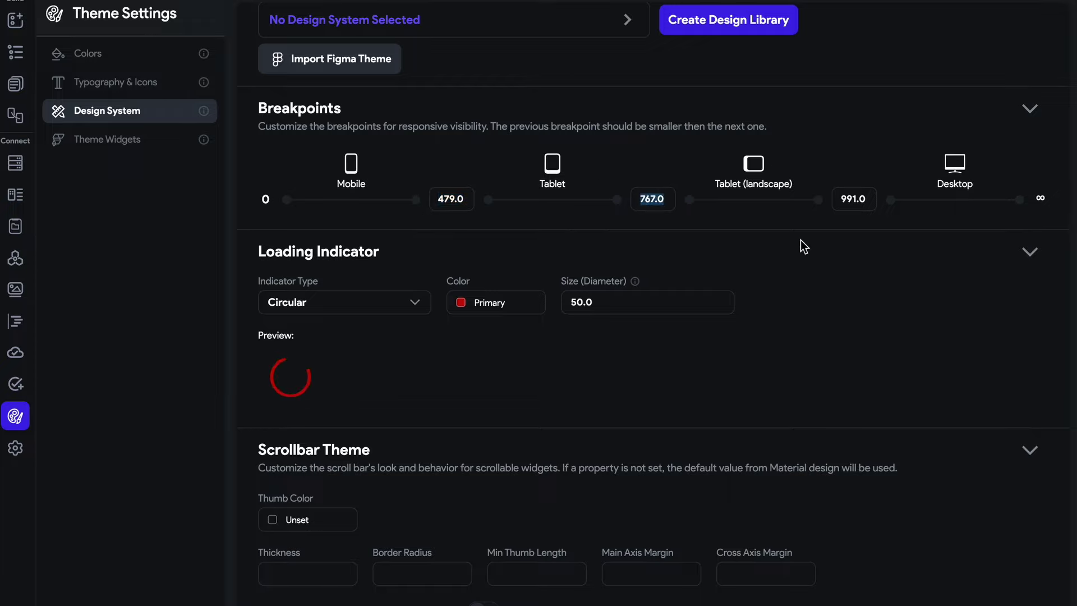
Try the Hour Glass (SpinKit) and Ring (SpinKit) types for the loading indicator.
scroll(598, 306, down, 1)
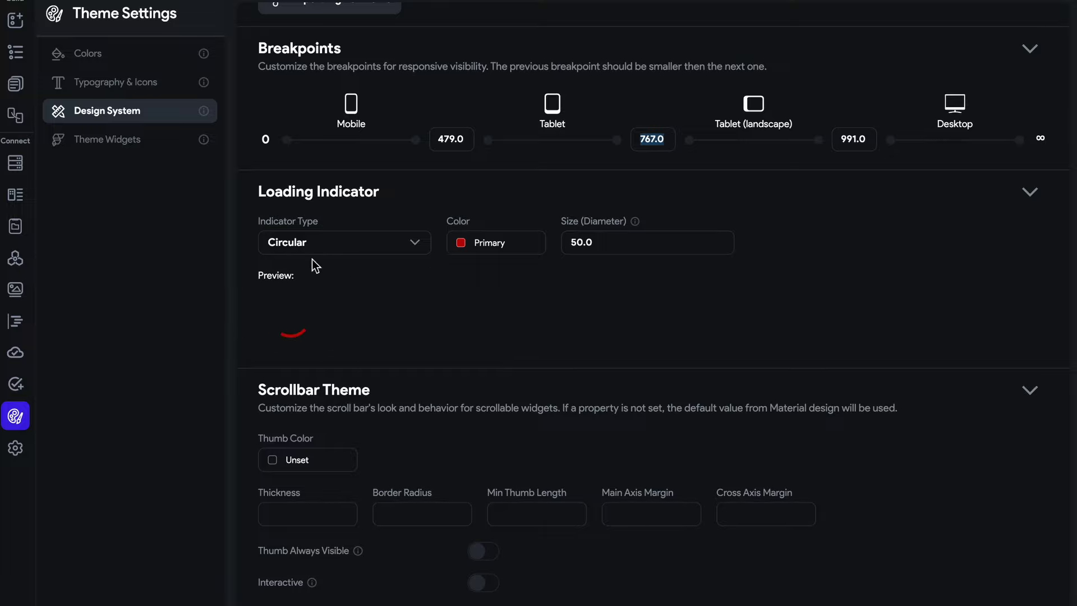
click(355, 246)
scroll(356, 305, down, 5)
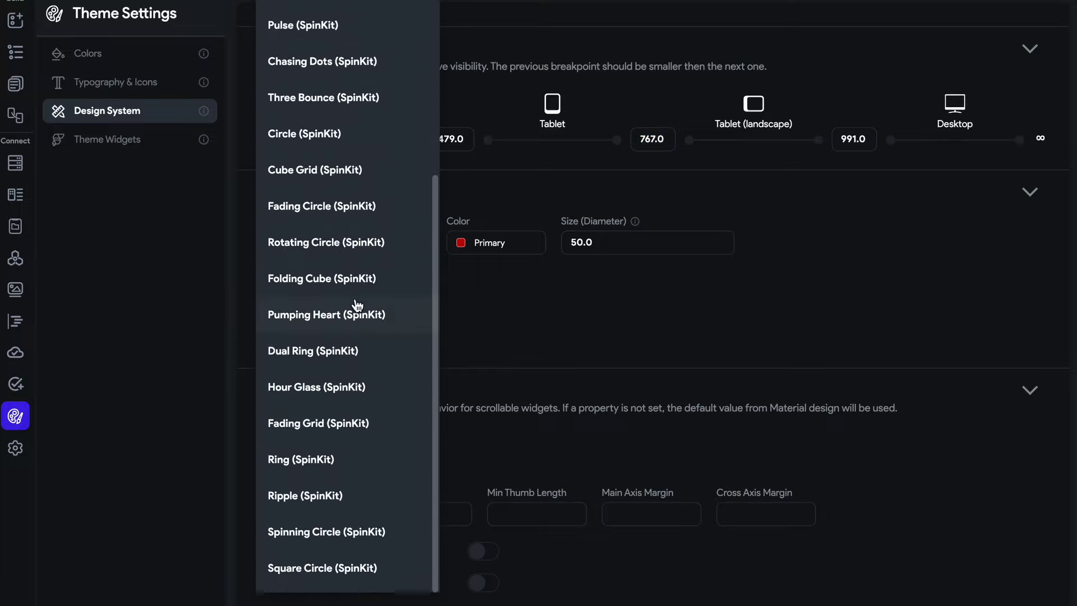
click(313, 386)
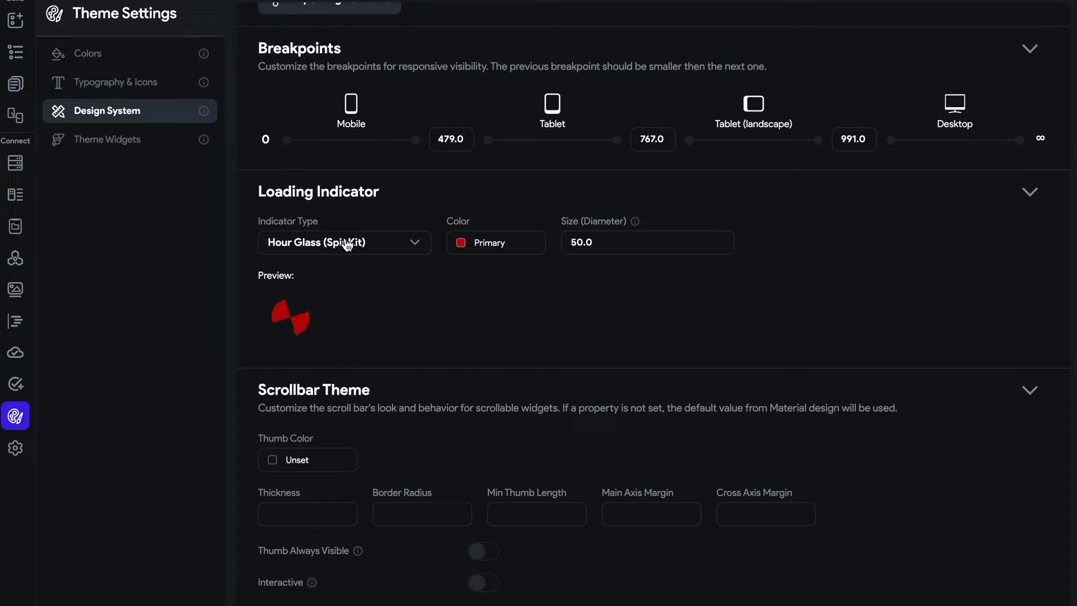
click(348, 243)
click(355, 471)
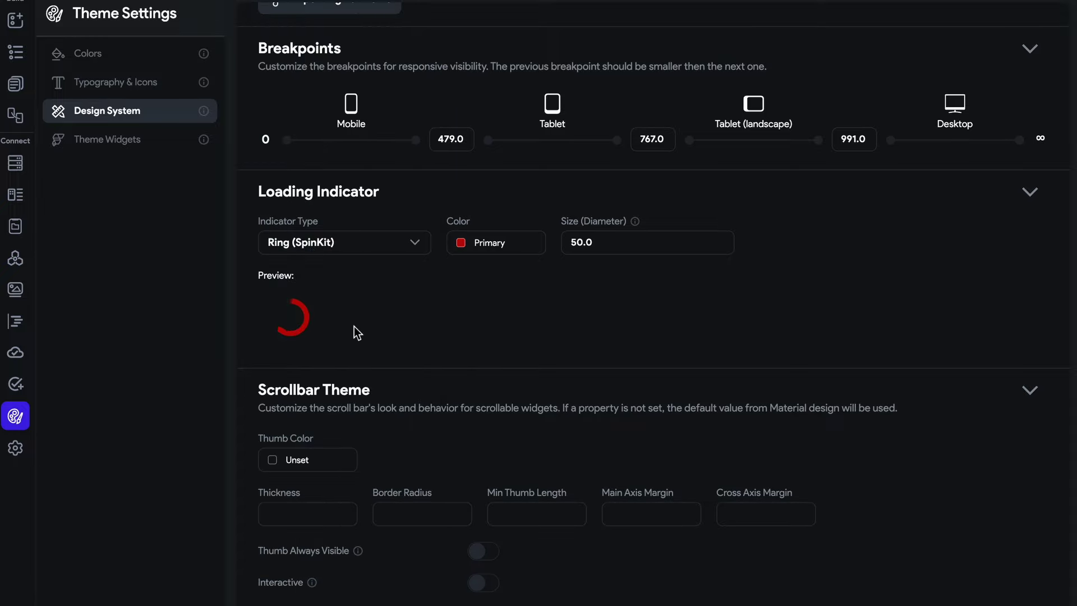
Set the loading indicator type to Ripple (SpinKit) and its colour to the Secondary theme colour.
click(353, 247)
click(356, 509)
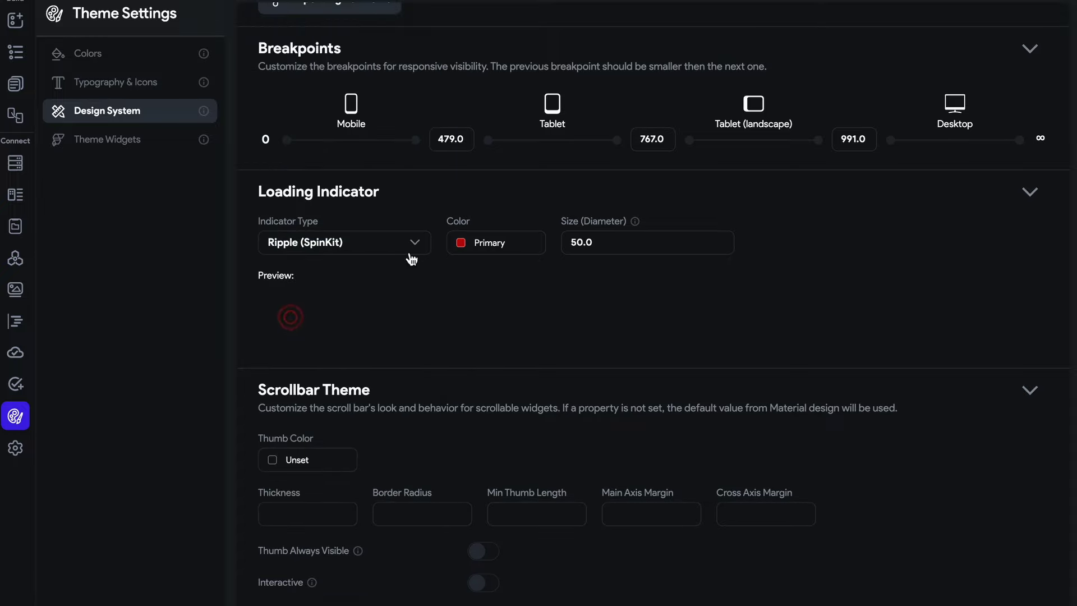
click(404, 247)
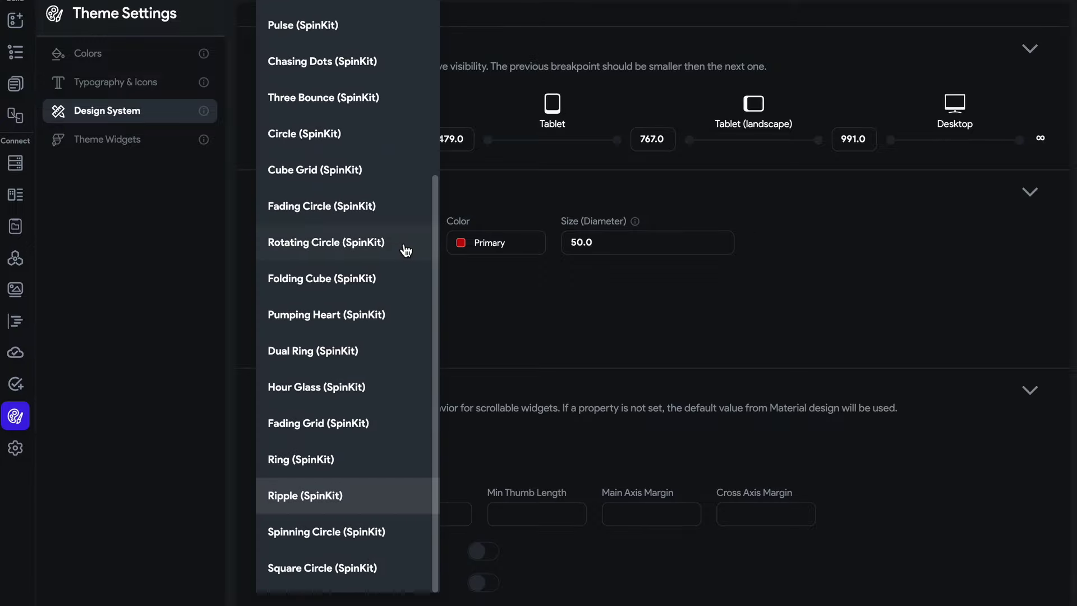
click(517, 327)
click(487, 242)
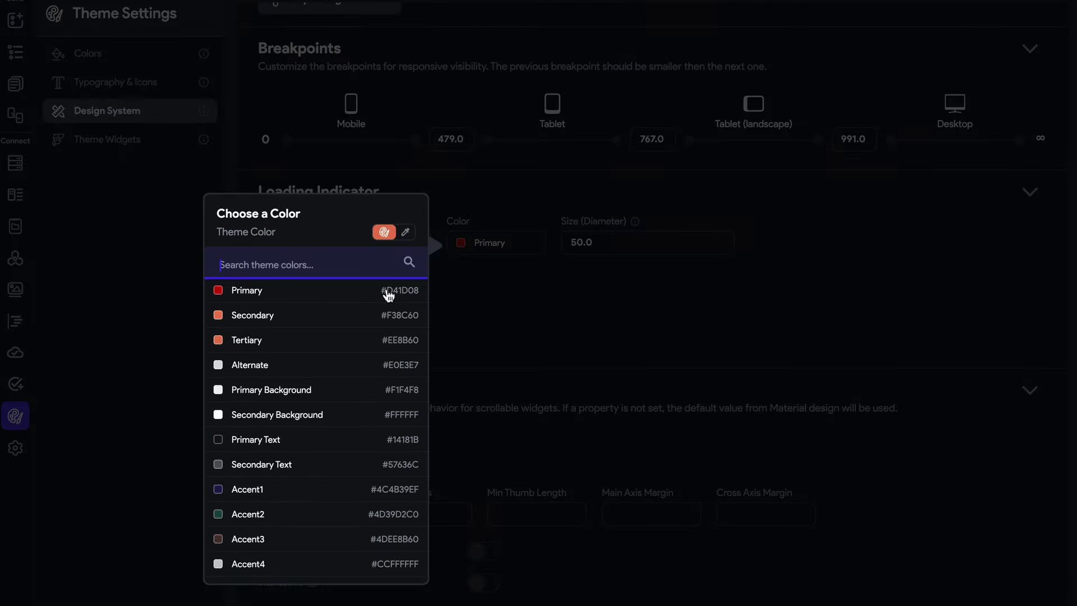
click(276, 315)
Try smaller loading indicator diameters by stepping the size down and then back up to 46.
click(616, 236)
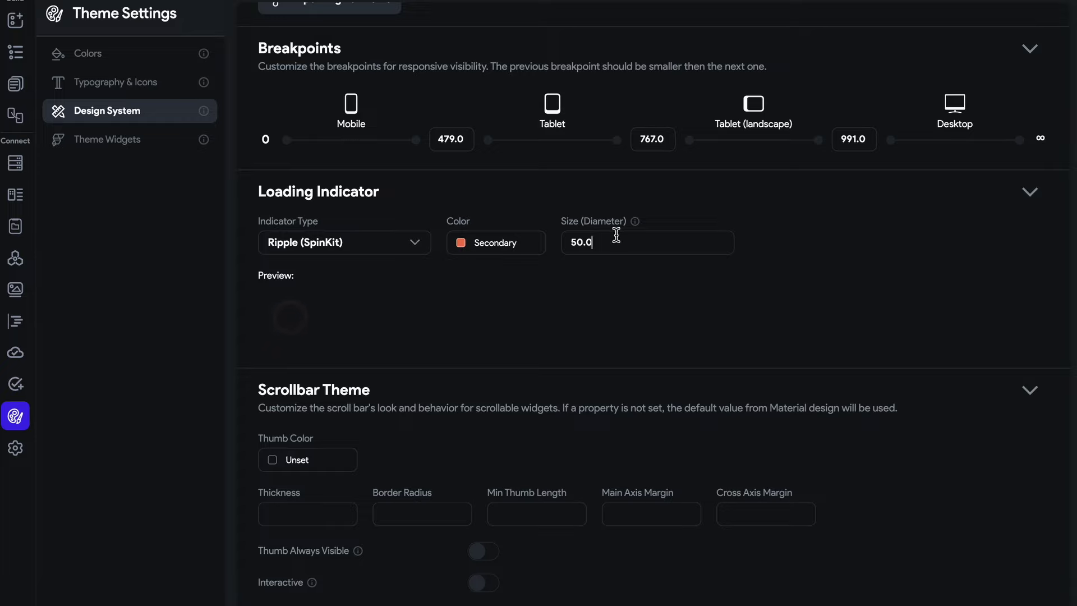
key(Down)
key(Down)
key(Down)
key(Down)
key(Down)
key(Down)
key(Down)
key(Down)
key(Down)
key(Down)
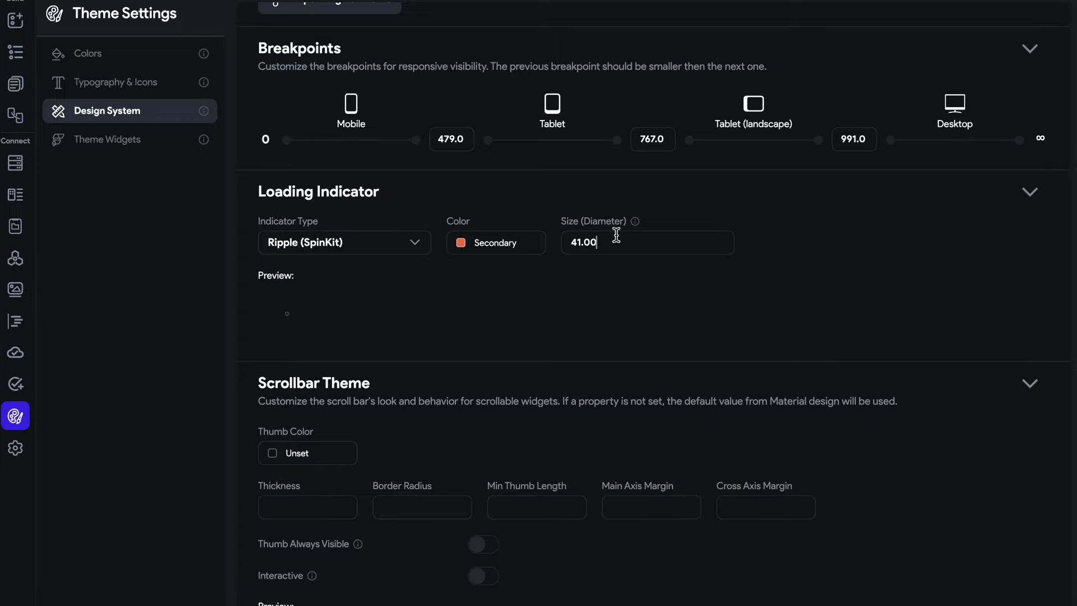
key(Up)
key(Up)
key(Up)
key(Up)
key(Up)
key(Up)
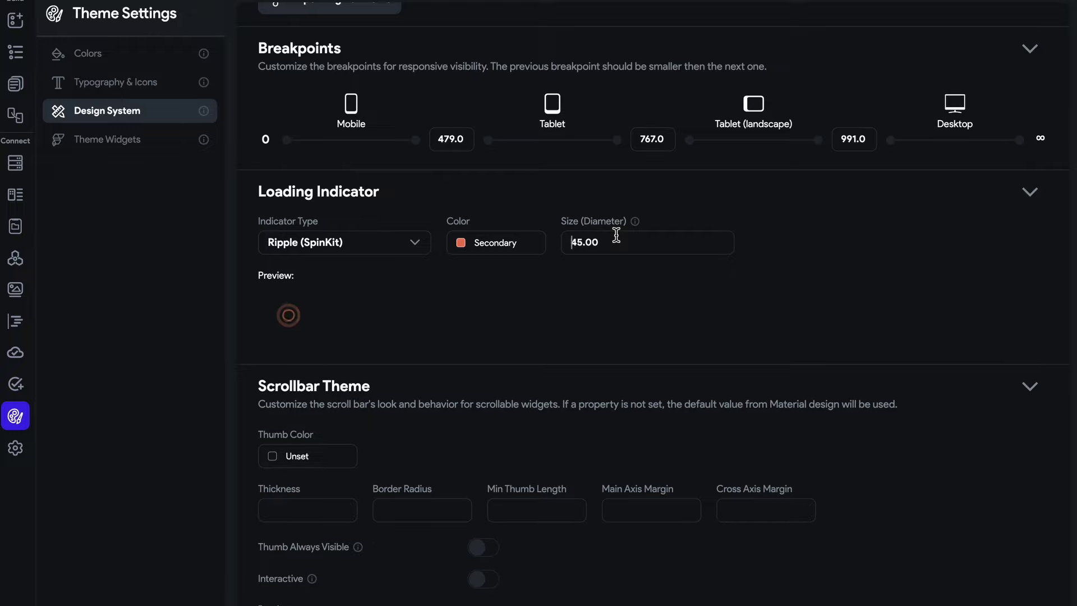
Set the loading indicator's size (diameter) to 30.
drag(615, 234, 551, 252)
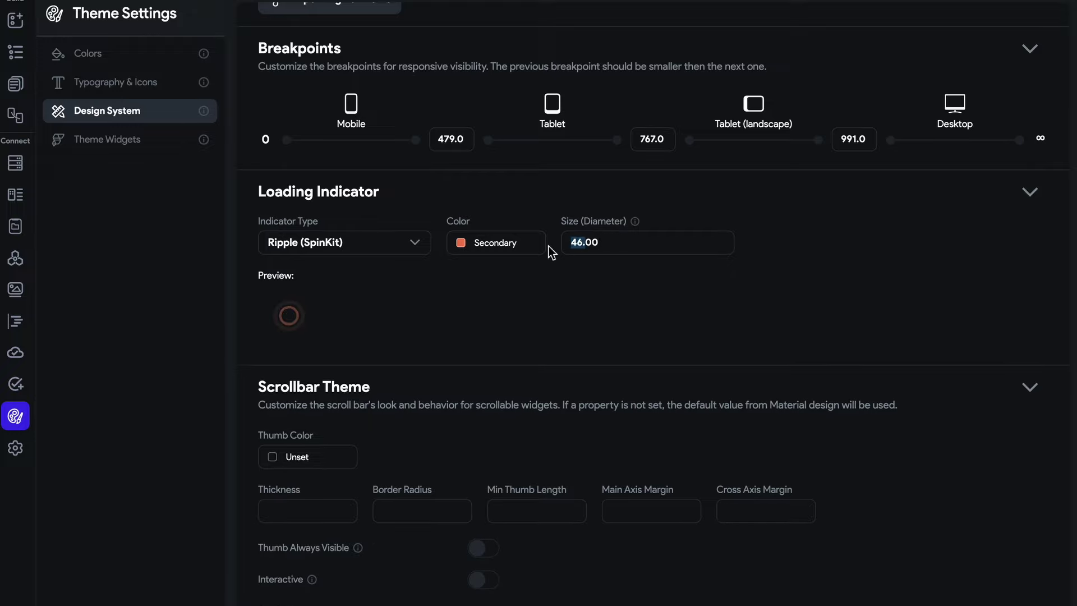
text(30)
key(Left)
key(Left)
key(BackSpace)
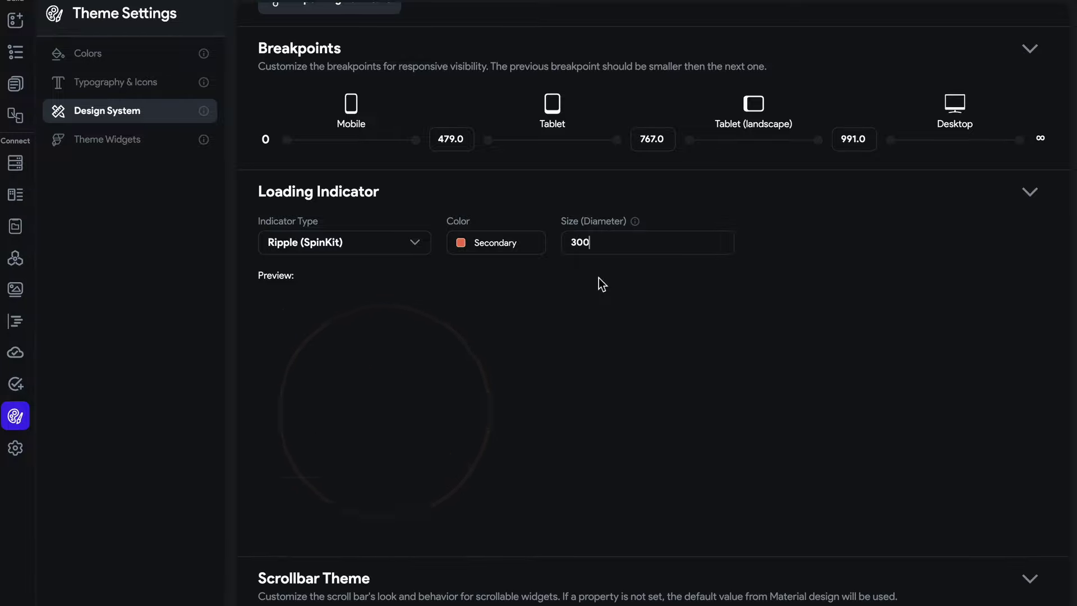
key(Delete)
key(Delete)
text(0)
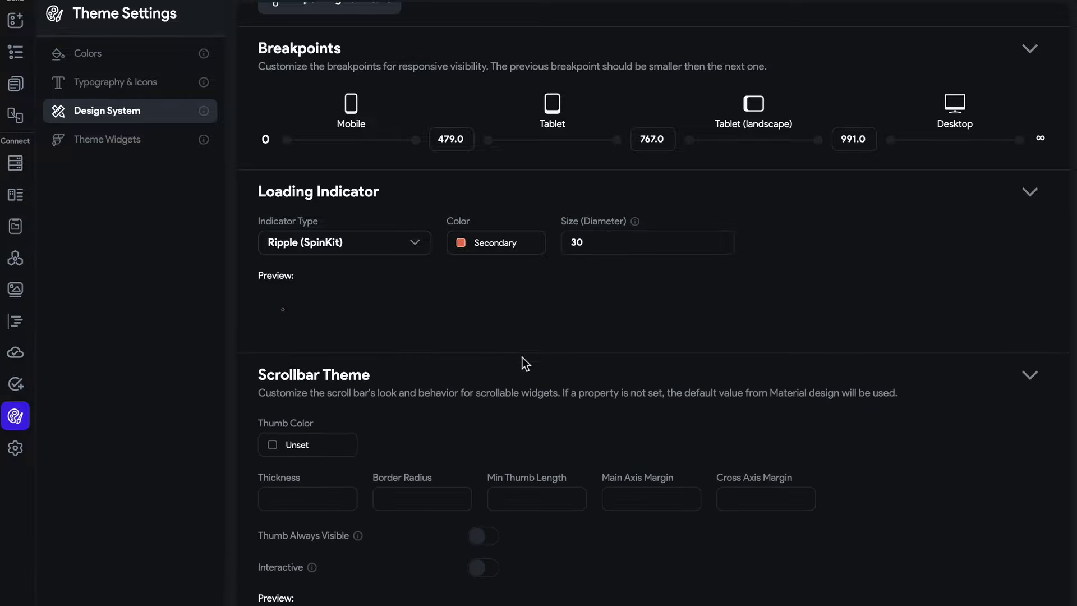
Set the scrollbar's thumb colour to the Primary theme colour and try scrolling the preview.
scroll(452, 397, down, 3)
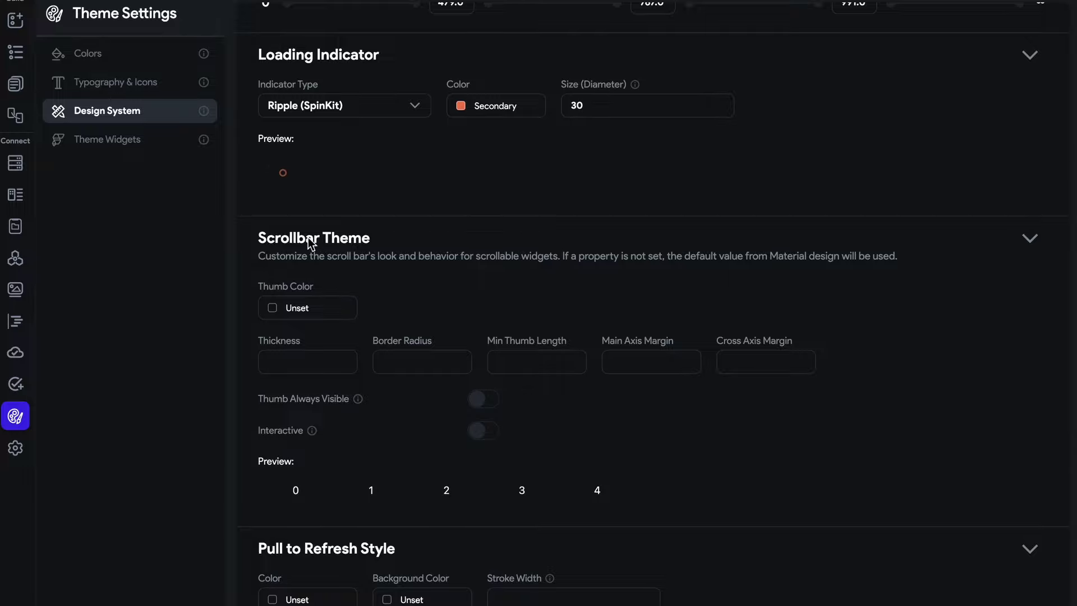
scroll(308, 237, down, 1)
scroll(308, 238, down, 2)
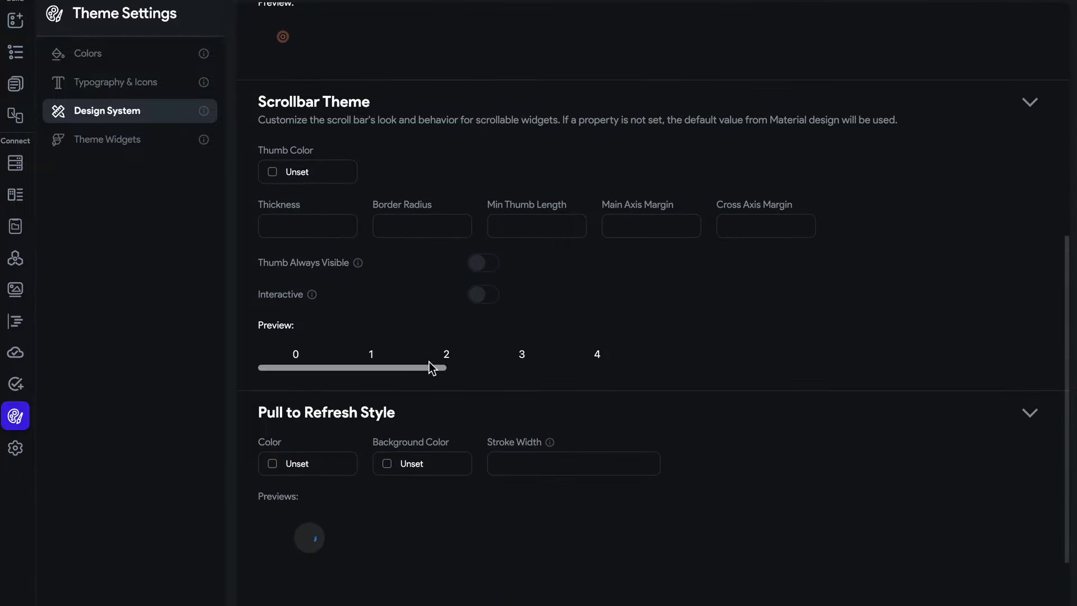
click(277, 168)
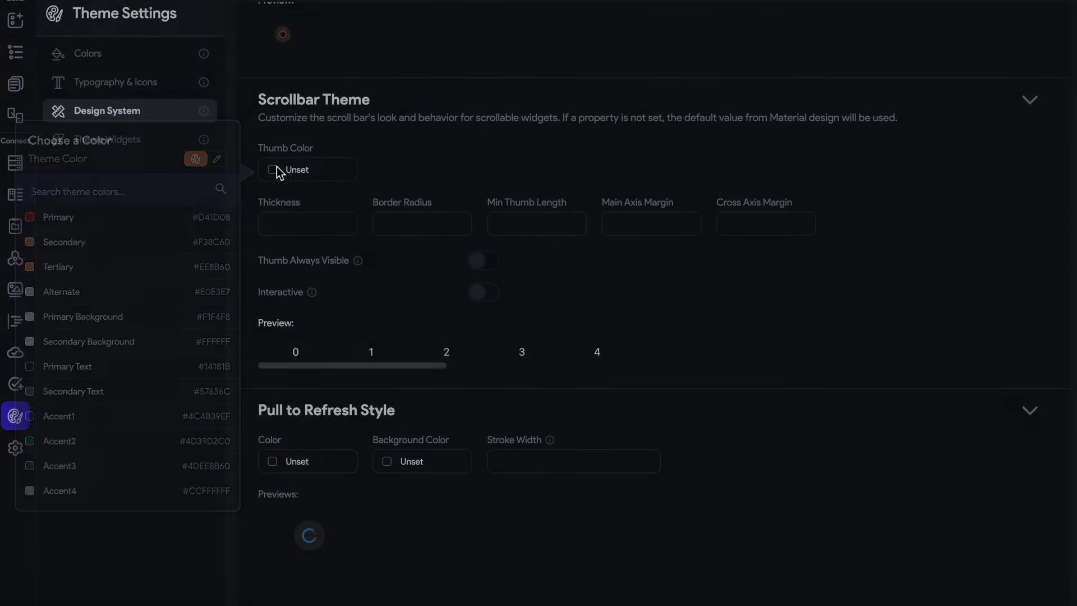
click(207, 220)
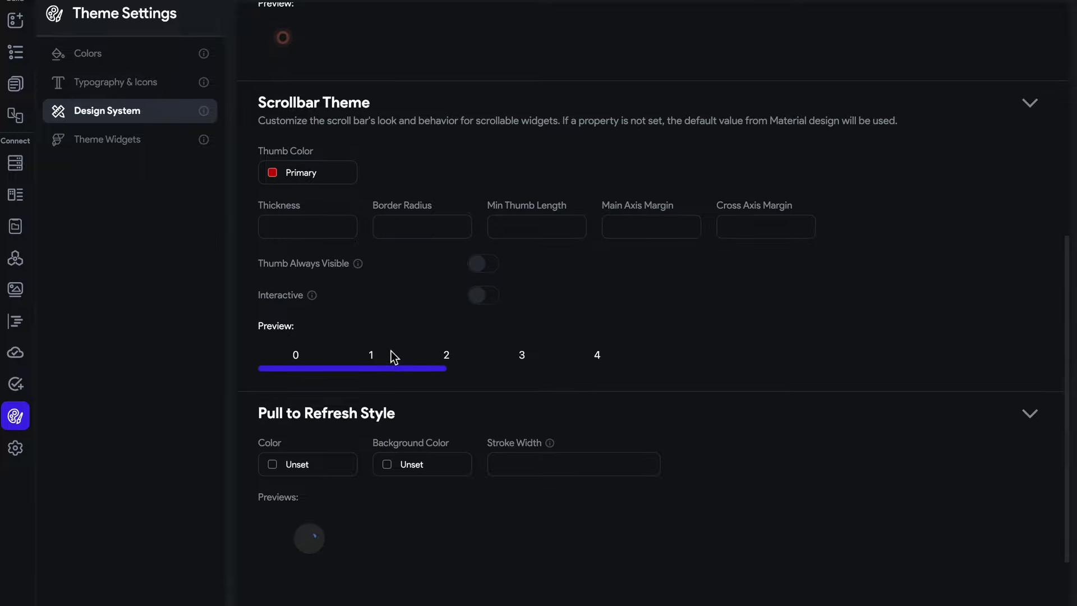
drag(364, 359, 231, 368)
mouse_move(333, 372)
mouse_down()
mouse_move(355, 363)
mouse_move(316, 372)
mouse_up()
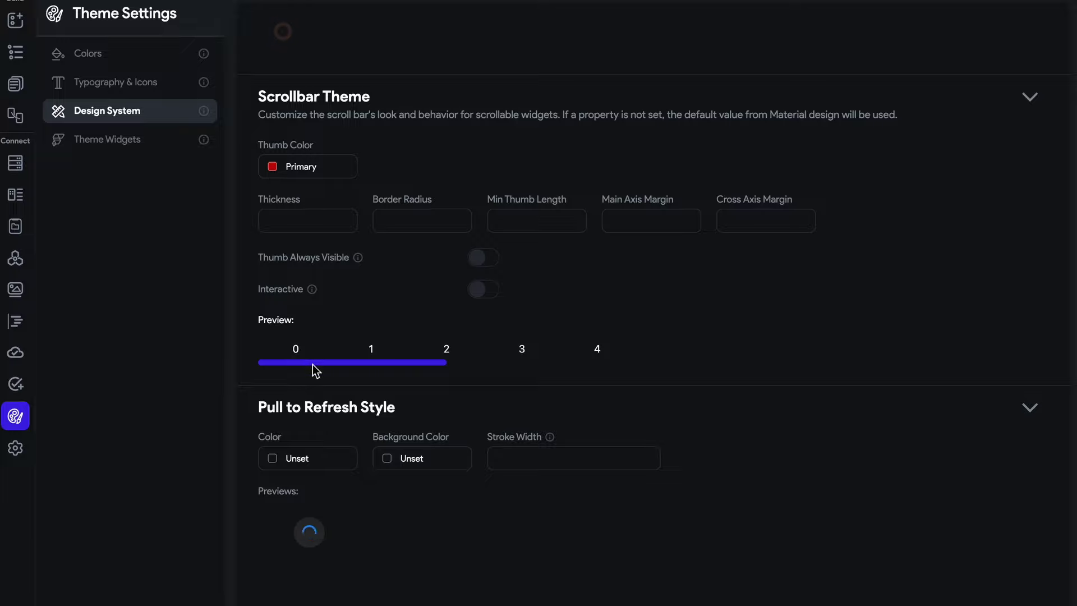
Try a scrollbar thickness of 2 while scrolling the preview, and clear the thickness value again.
click(288, 221)
text(2)
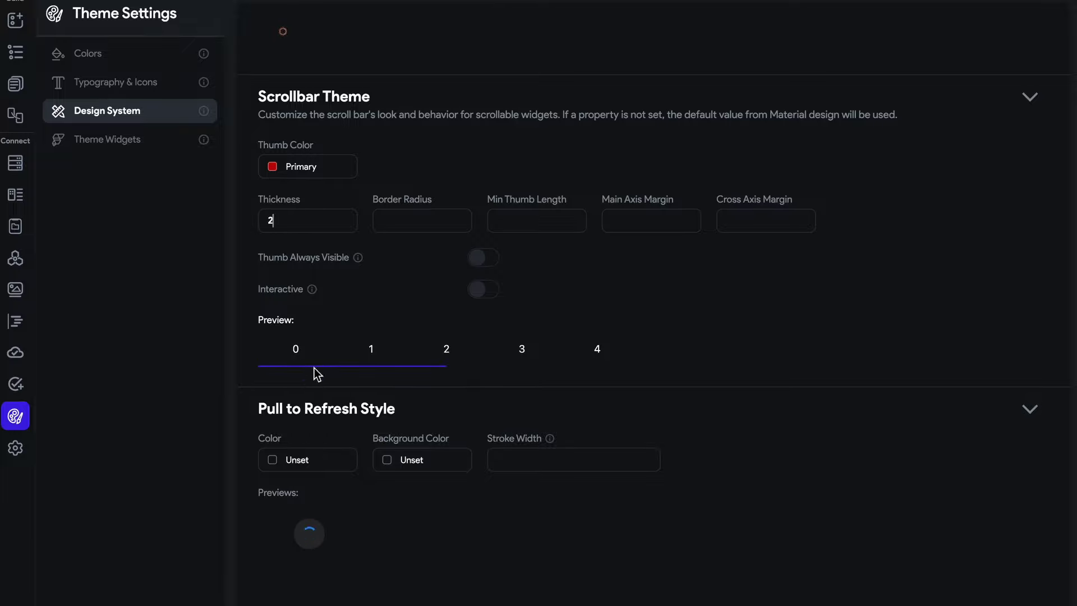
drag(300, 356, 276, 351)
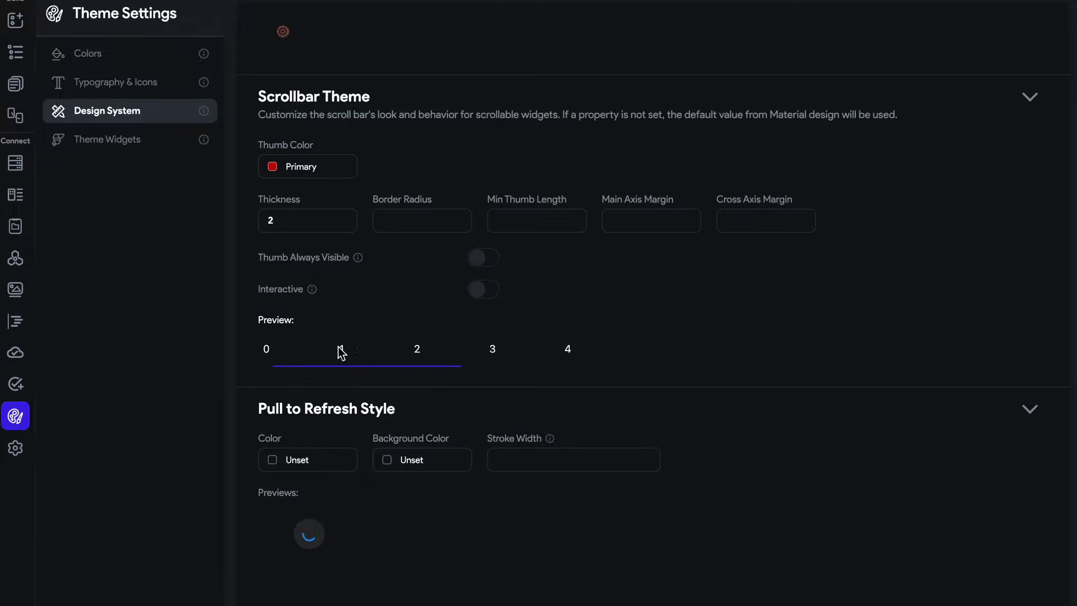
scroll(344, 368, right, 5)
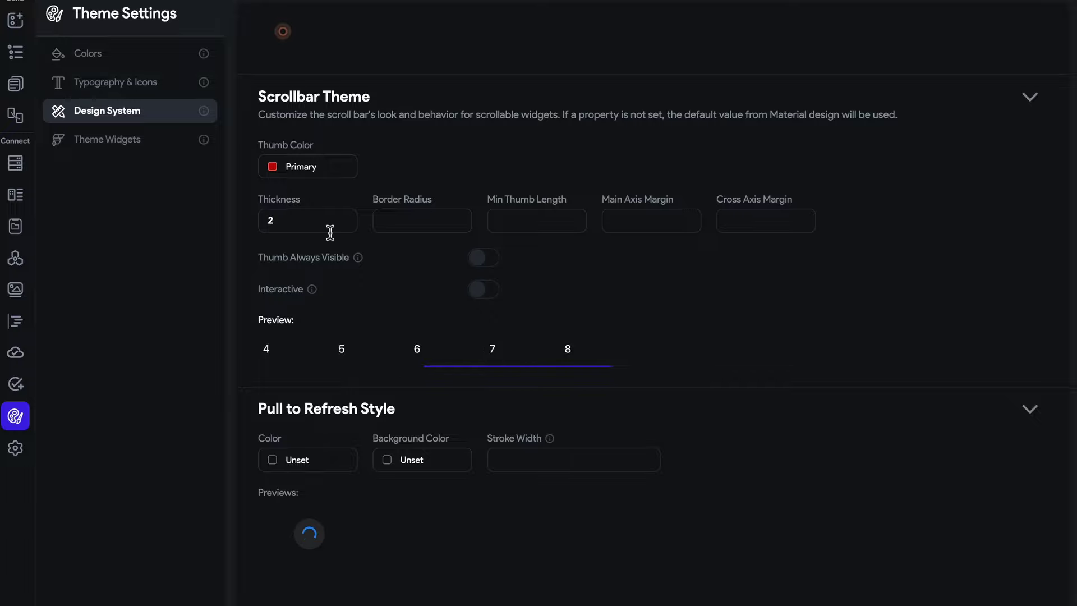
key(BackSpace)
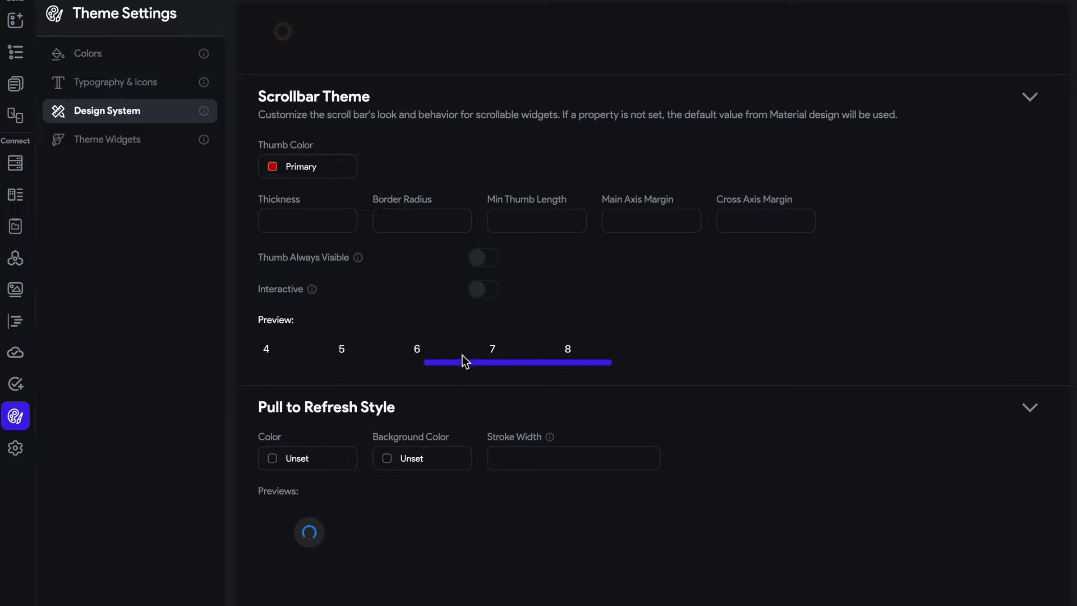
Set the scrollbar's border radius to 2 and its minimum thumb length to 37.
click(378, 219)
text(2)
click(555, 223)
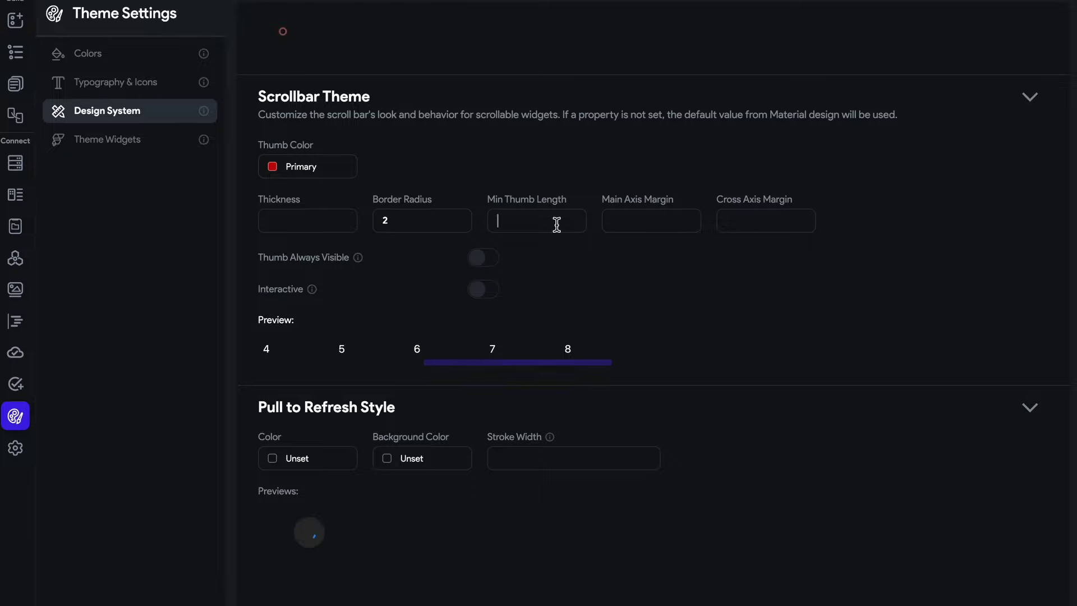
text(37)
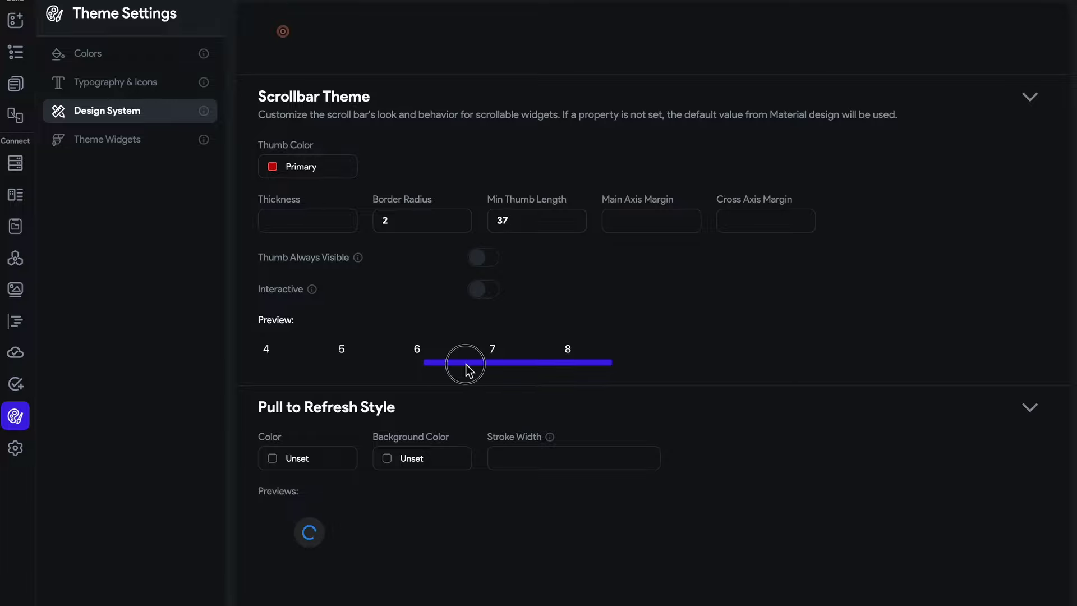
Set the scrollbar's main axis margin and cross axis margin to 37, testing each by scrolling the preview.
click(658, 219)
text(37)
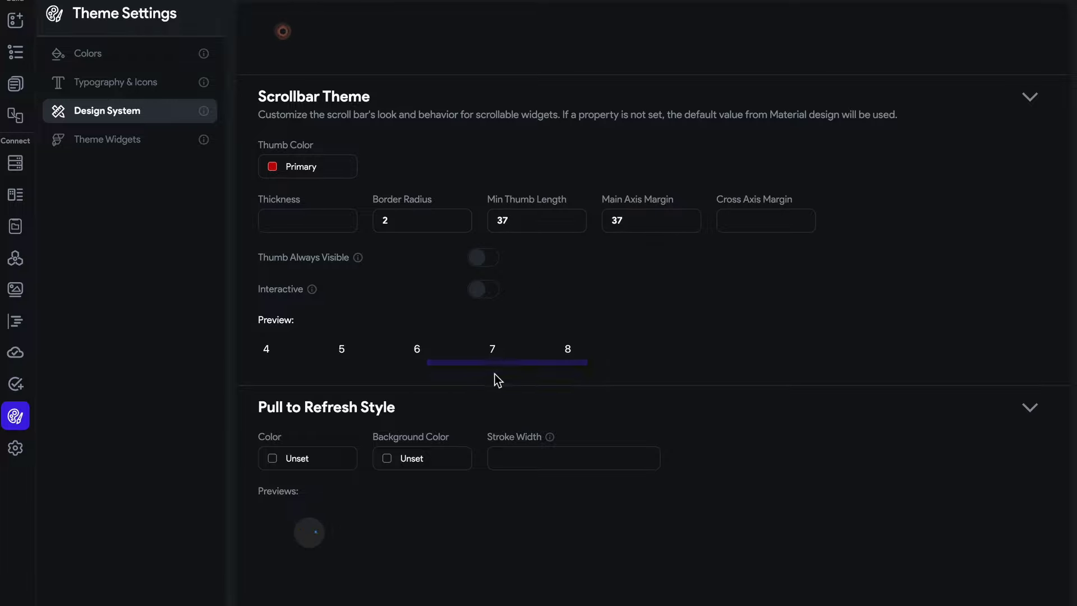
click(487, 366)
drag(487, 366, 722, 348)
click(748, 219)
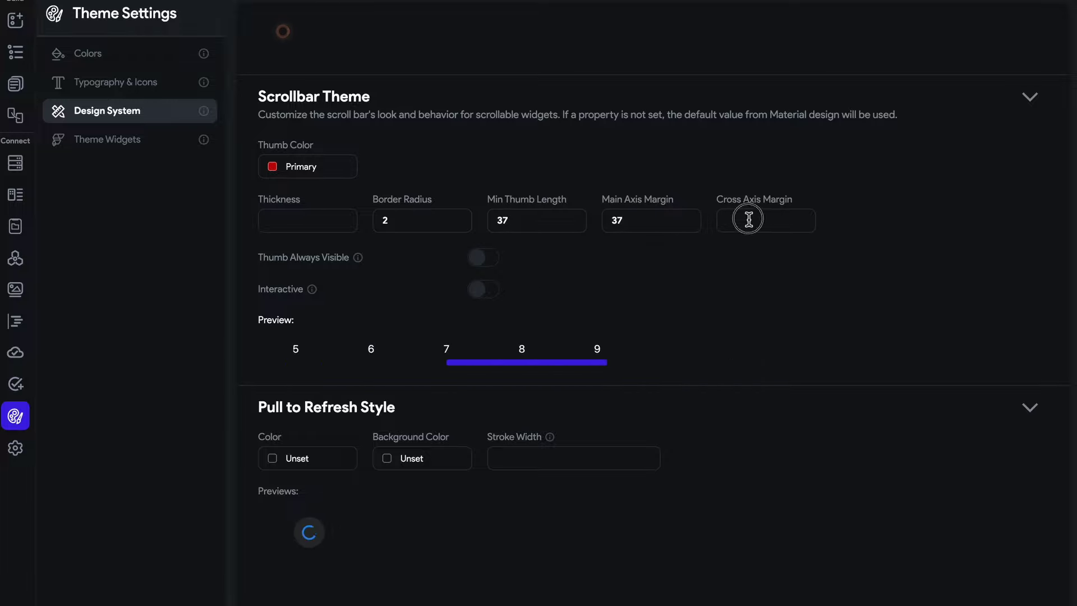
text(37)
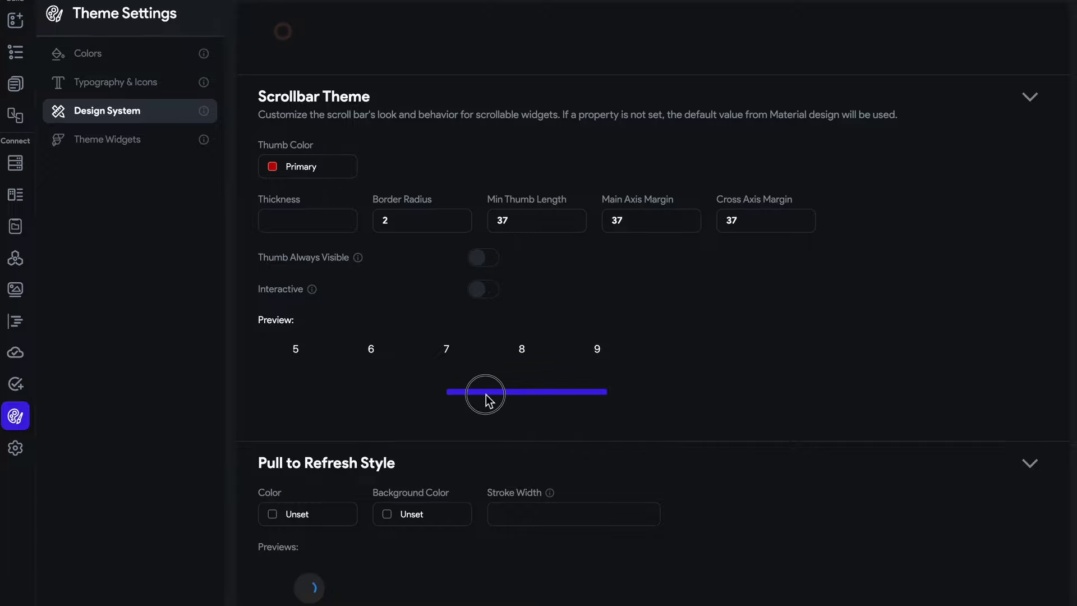
drag(487, 399, 157, 360)
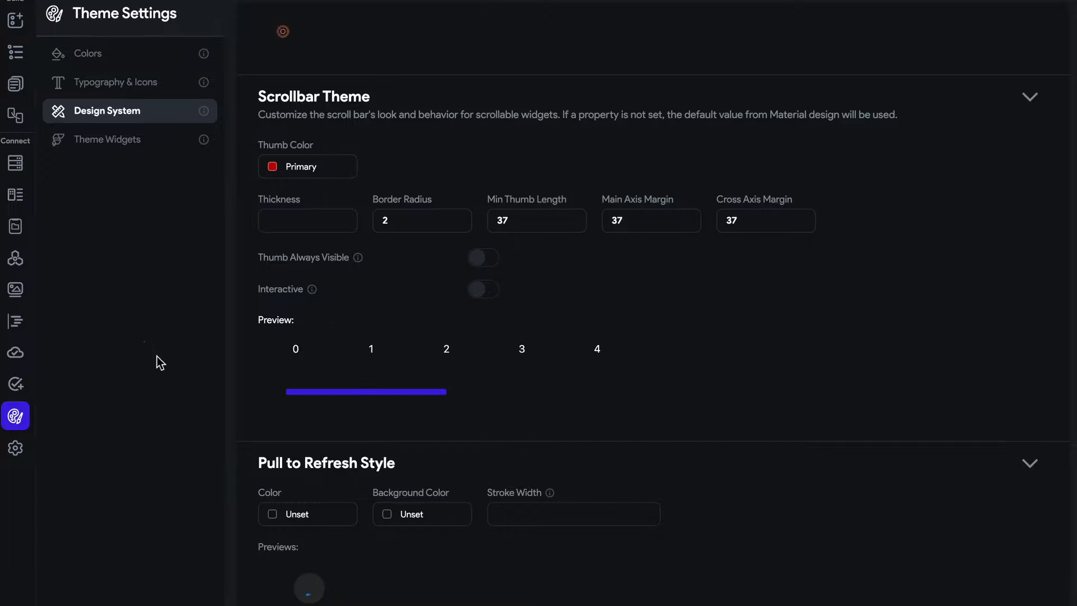
Try the scrollbar's Thumb Always Visible, Track Visible and Interactive options, and turn them all off again.
click(486, 258)
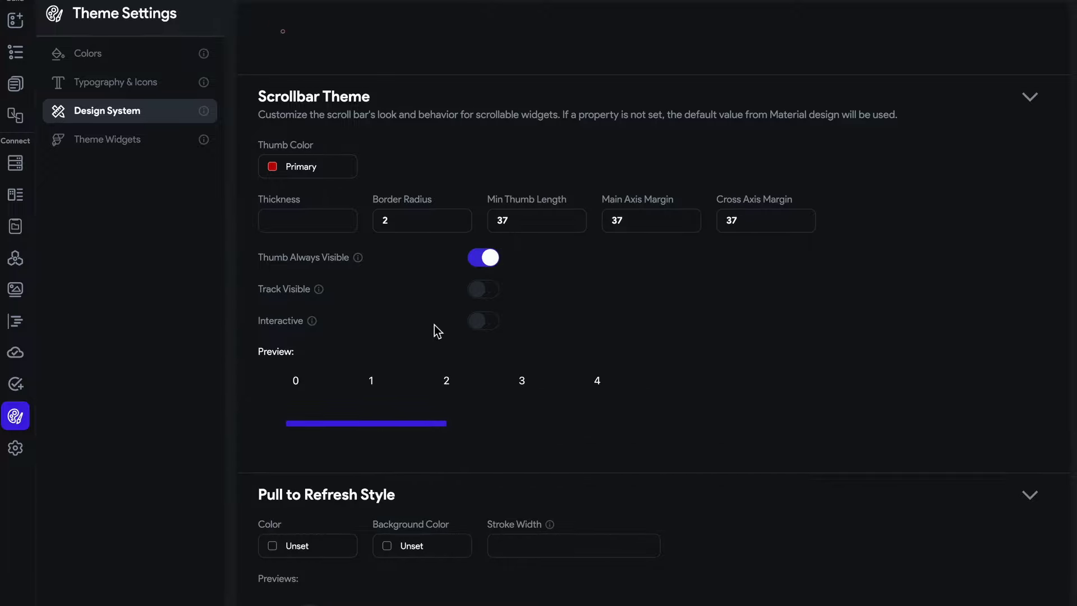
click(496, 291)
click(479, 379)
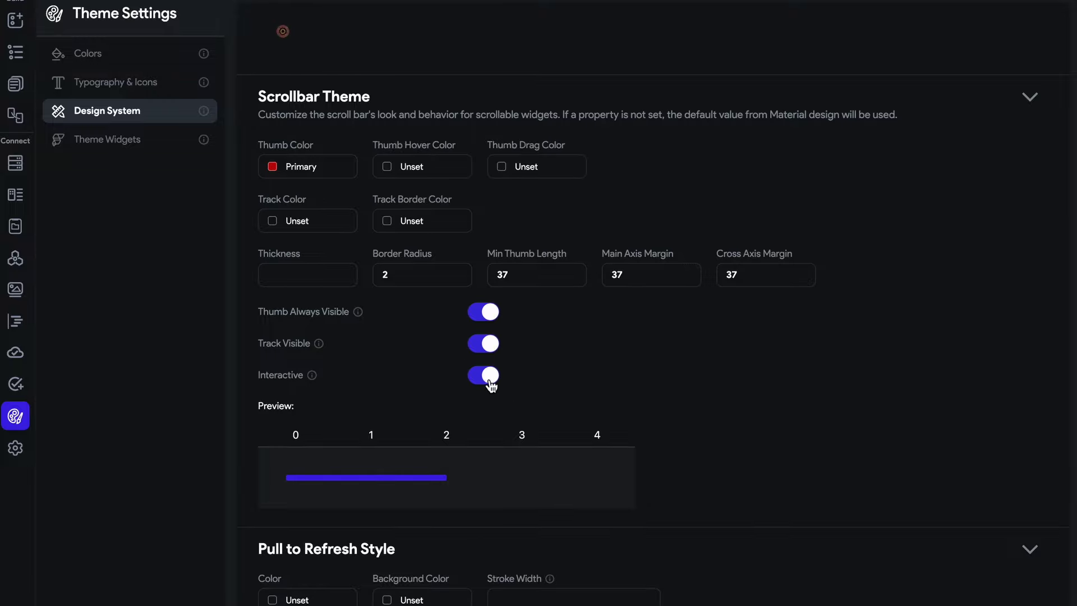
click(486, 376)
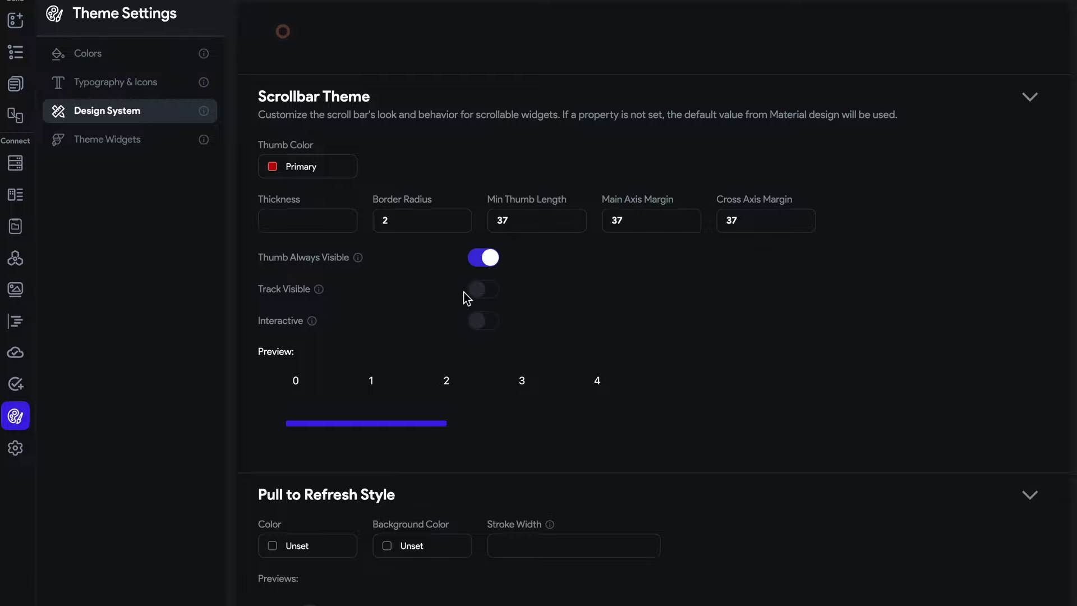
click(483, 258)
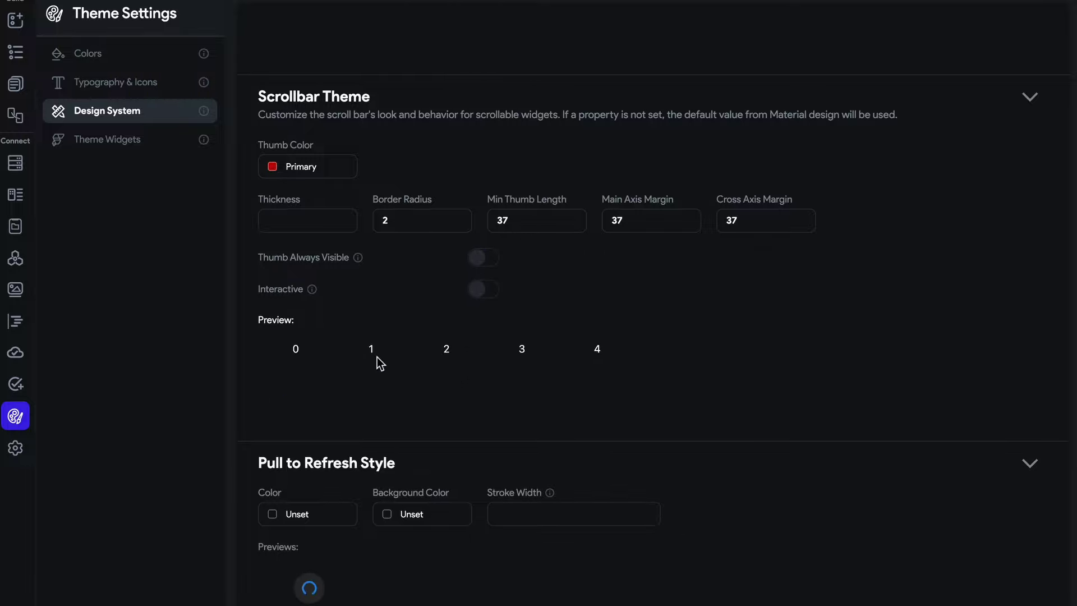
Turn on Thumb Always Visible and Track Visible for the scrollbar, scrolling the preview to test each option.
scroll(387, 337, down, 1)
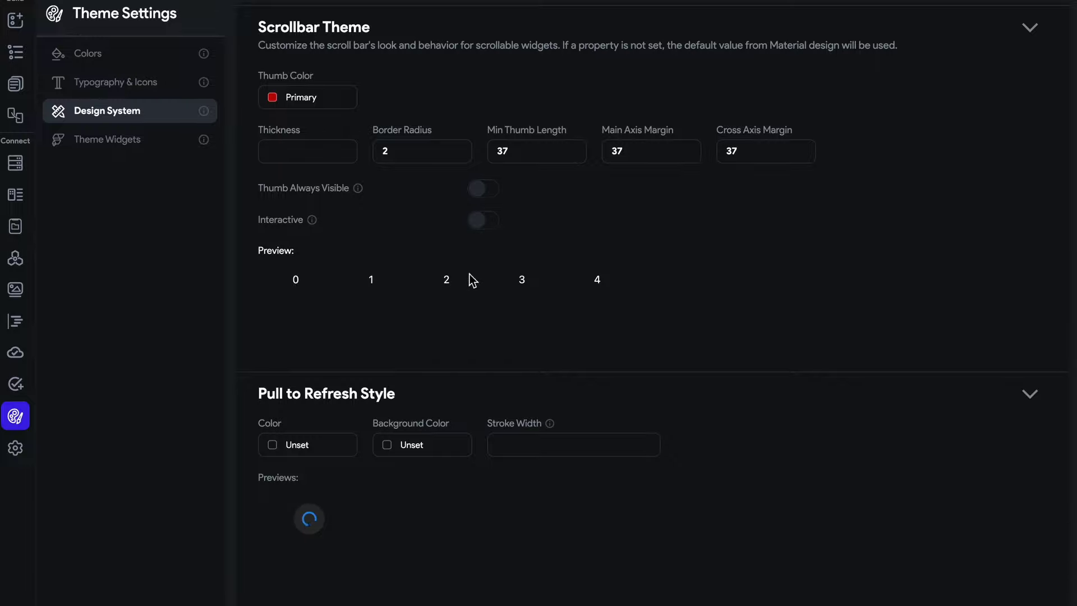
scroll(466, 276, down, 1)
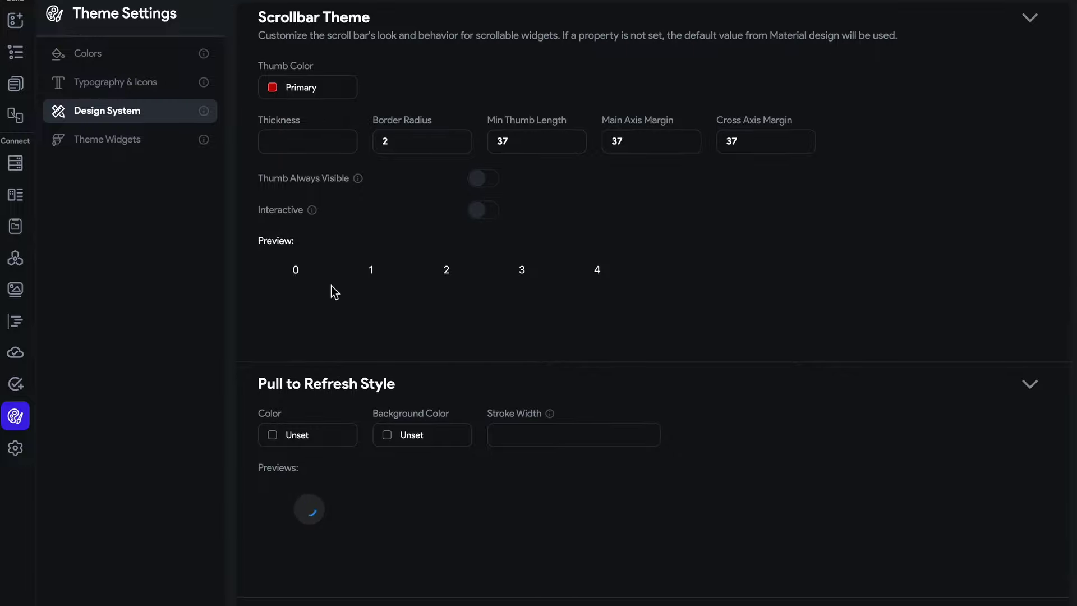
scroll(447, 281, left, 2)
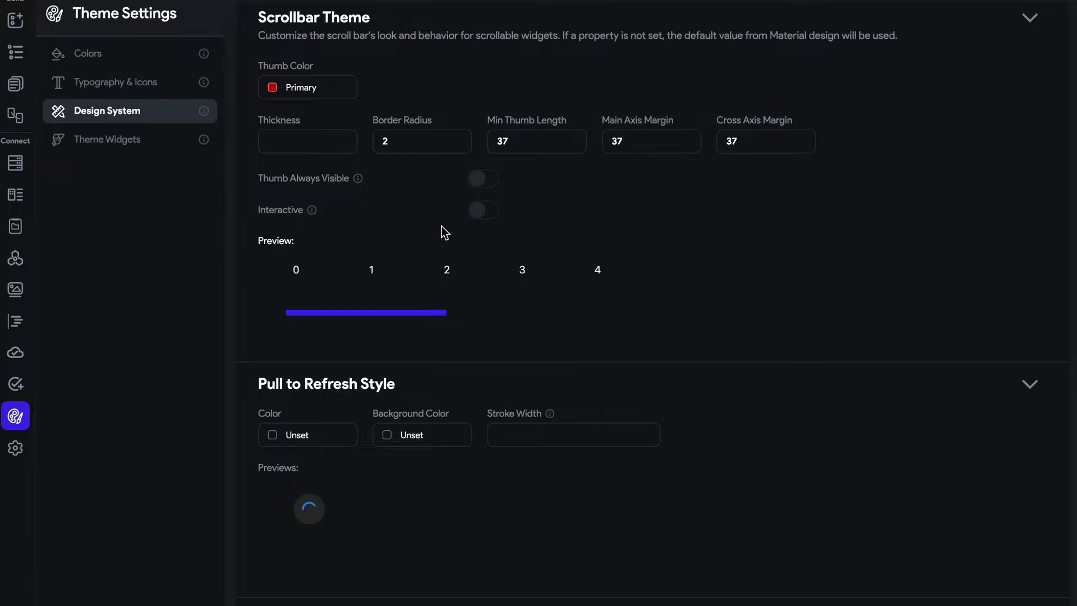
click(482, 178)
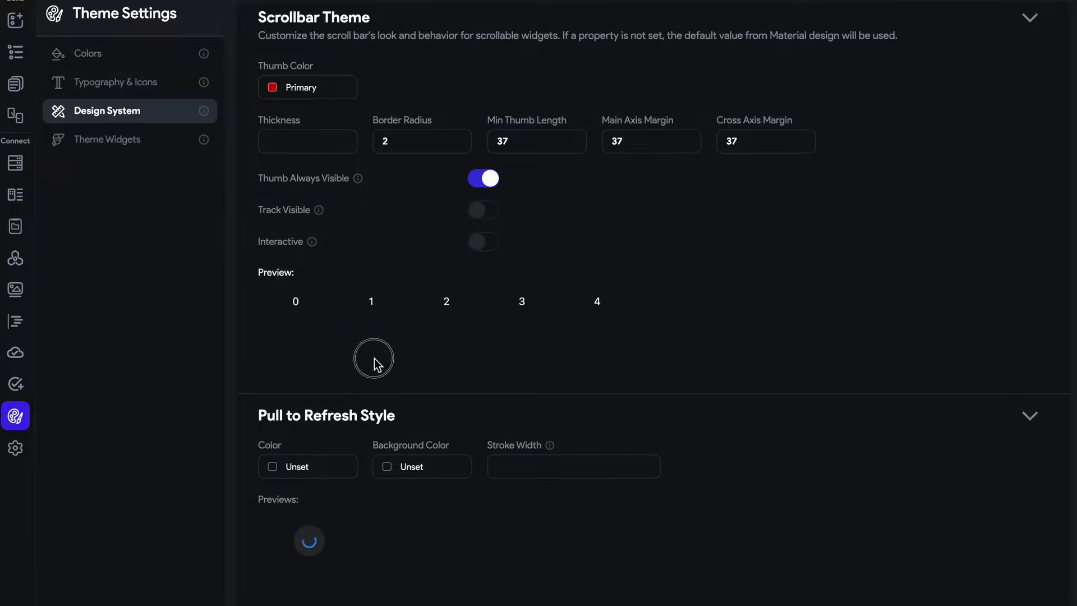
drag(374, 359, 693, 270)
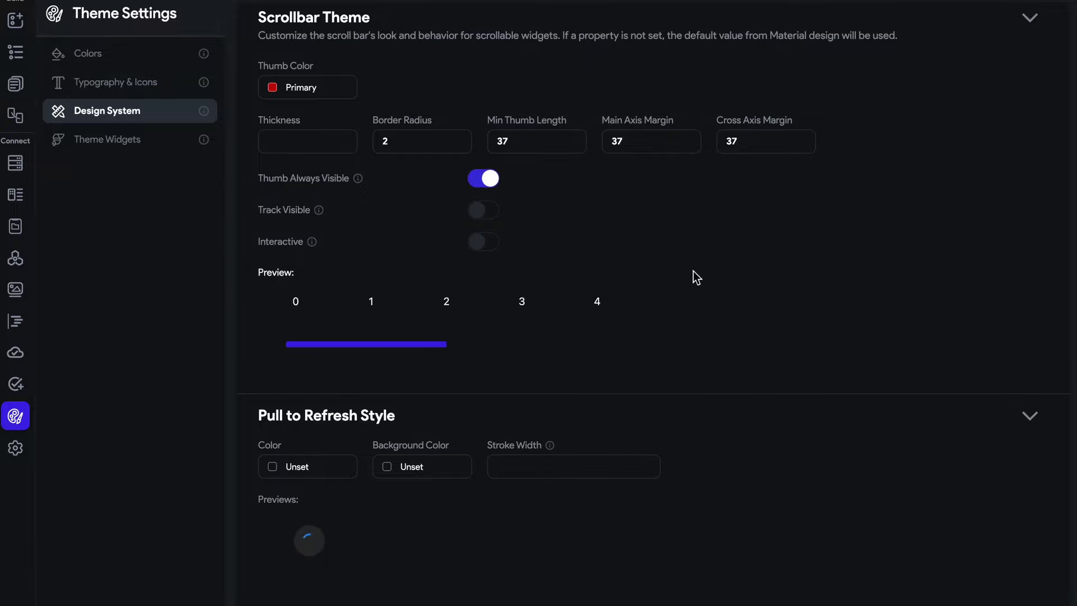
click(475, 212)
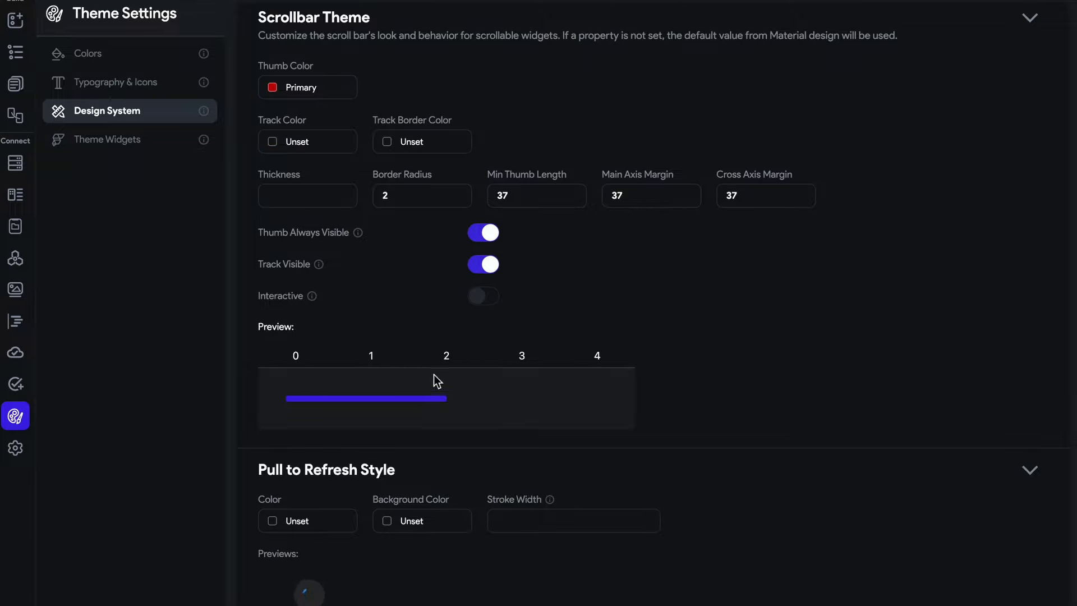
drag(433, 382, 733, 257)
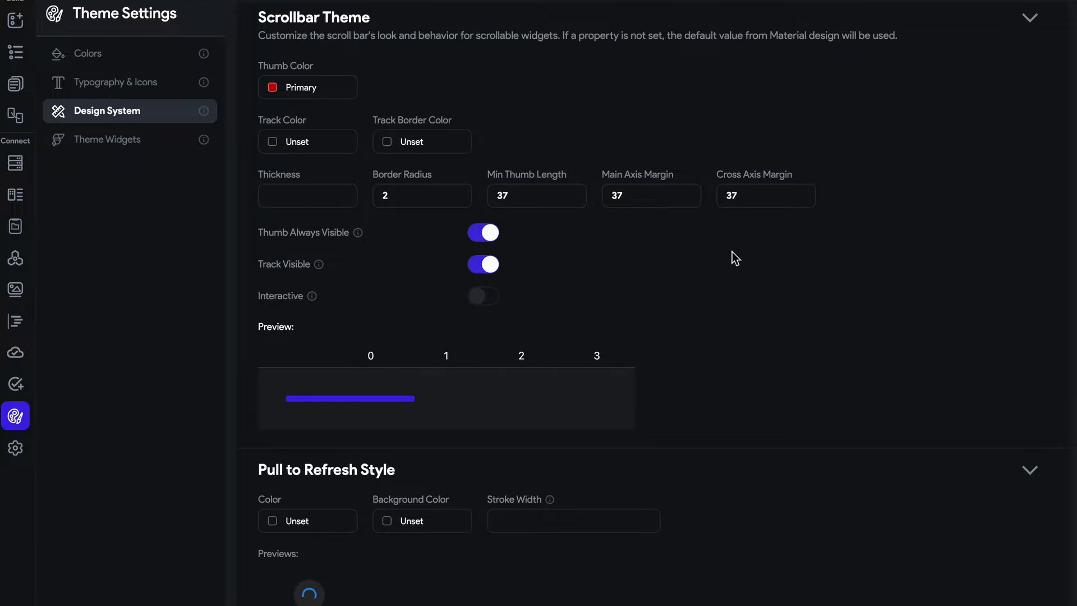
Make the scrollbar interactive and set its thumb hover colour to Accent2.
click(492, 299)
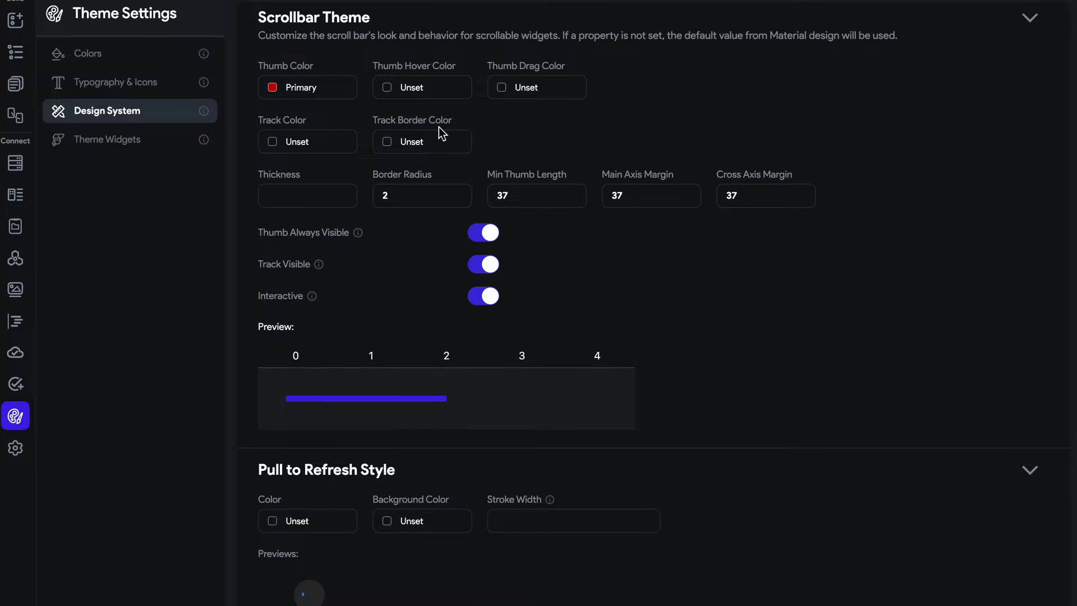
click(388, 90)
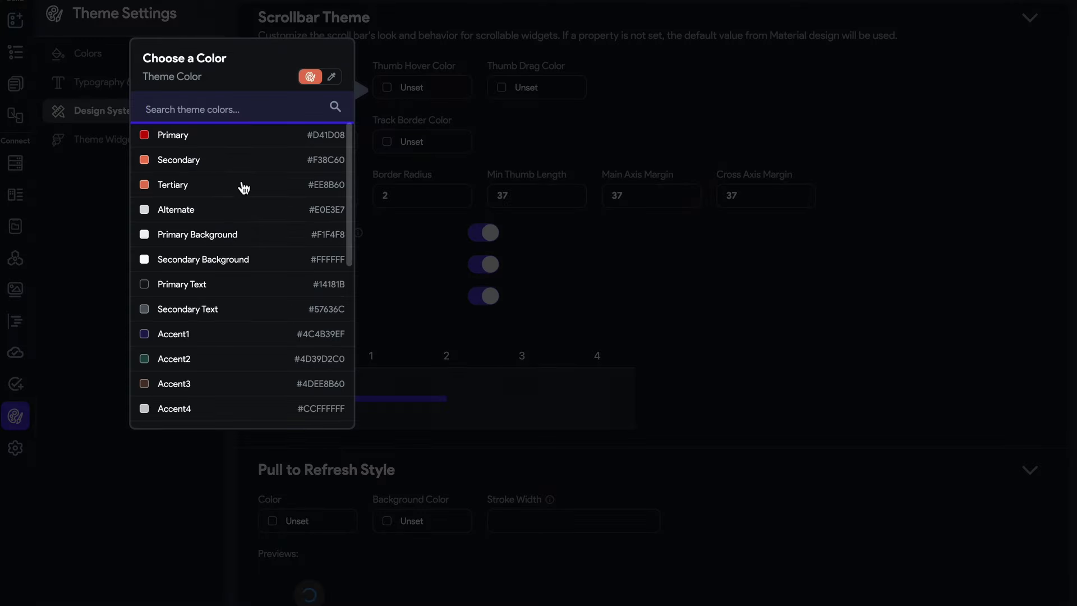
click(210, 358)
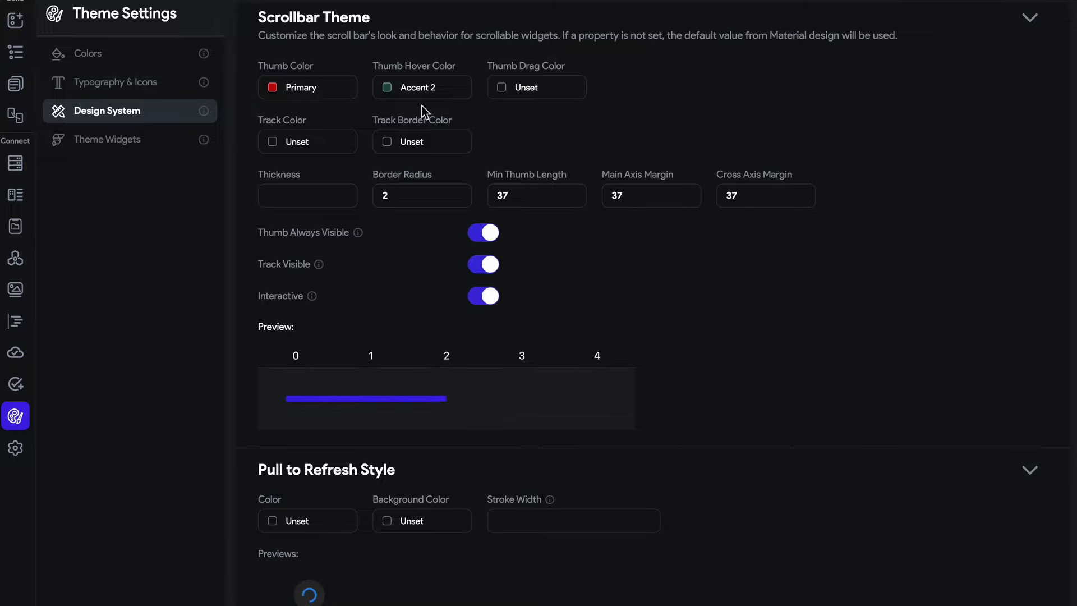
Try Primary as the scrollbar's thumb drag colour by moving the thumb in the preview.
click(500, 94)
click(341, 137)
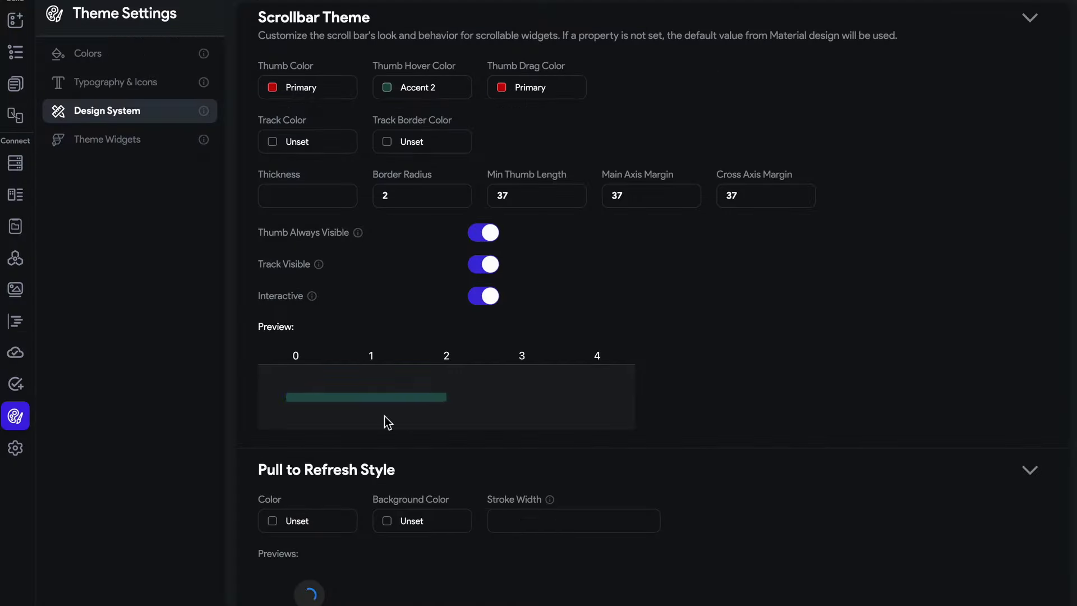
drag(364, 403, 658, 368)
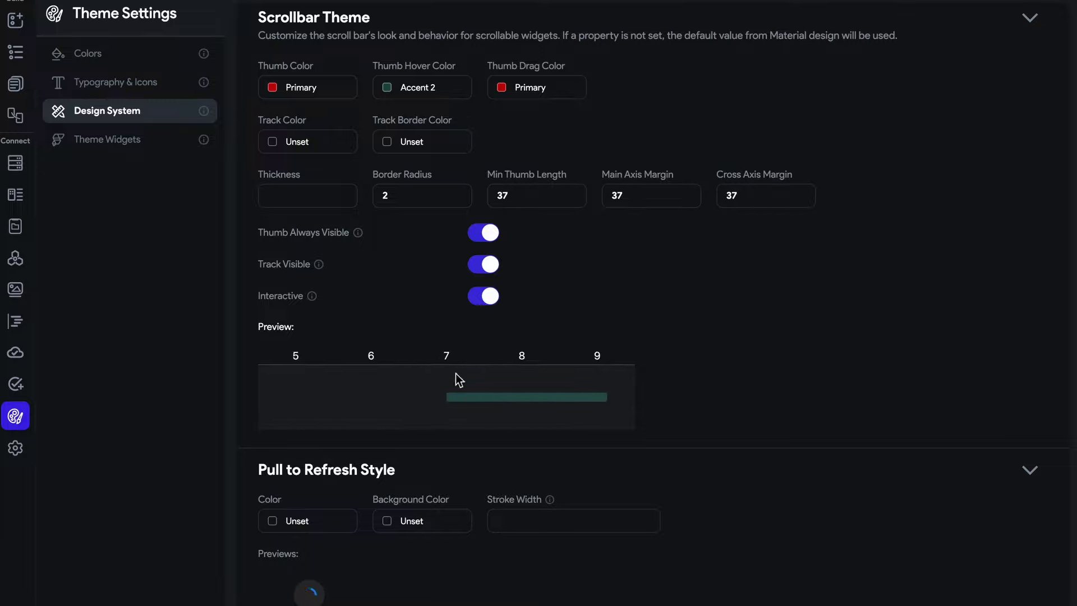
Set the scrollbar's thumb colour to Federal blue and its thumb drag colour to Honolulu Blue.
click(283, 140)
scroll(151, 304, down, 5)
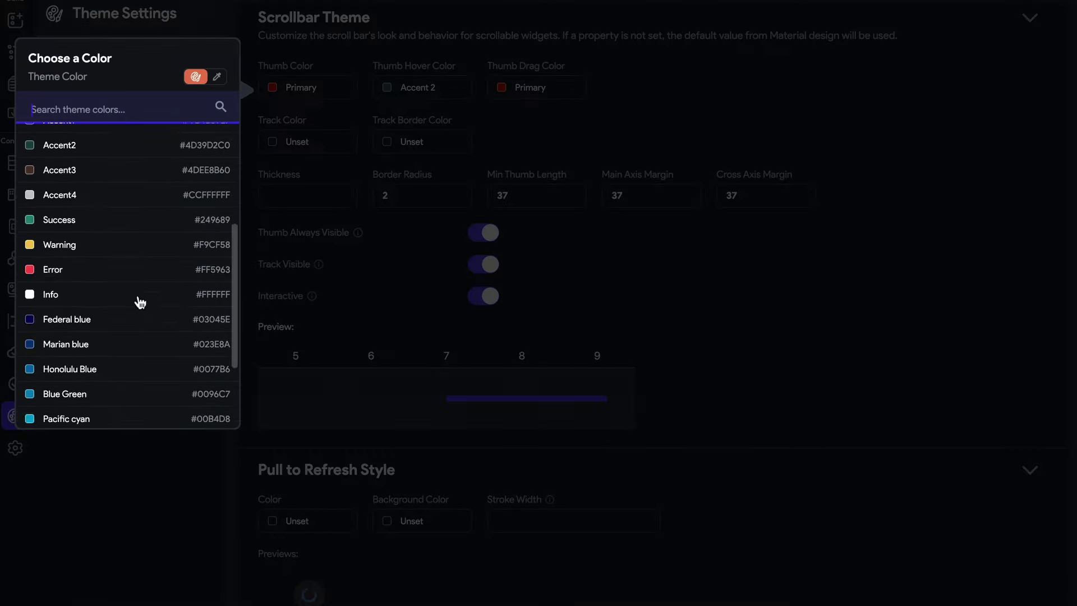
click(80, 319)
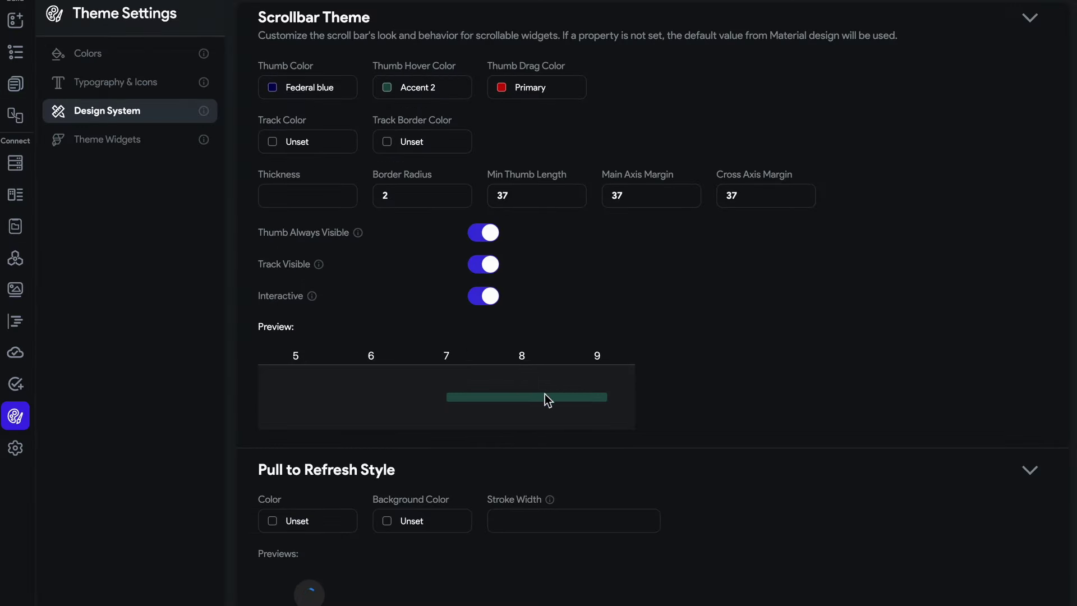
click(501, 88)
scroll(349, 325, down, 5)
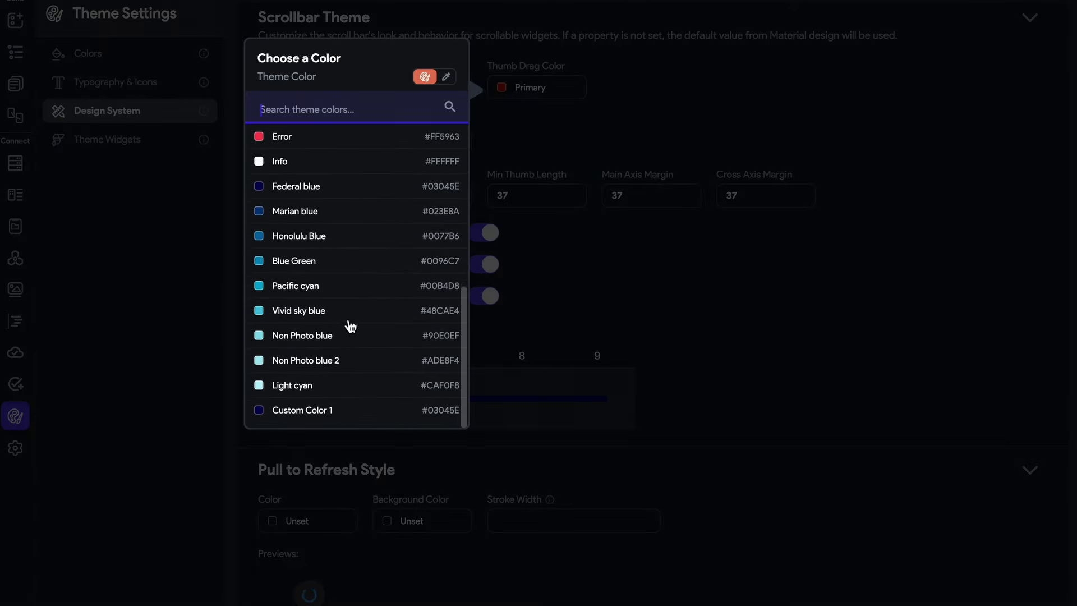
click(285, 244)
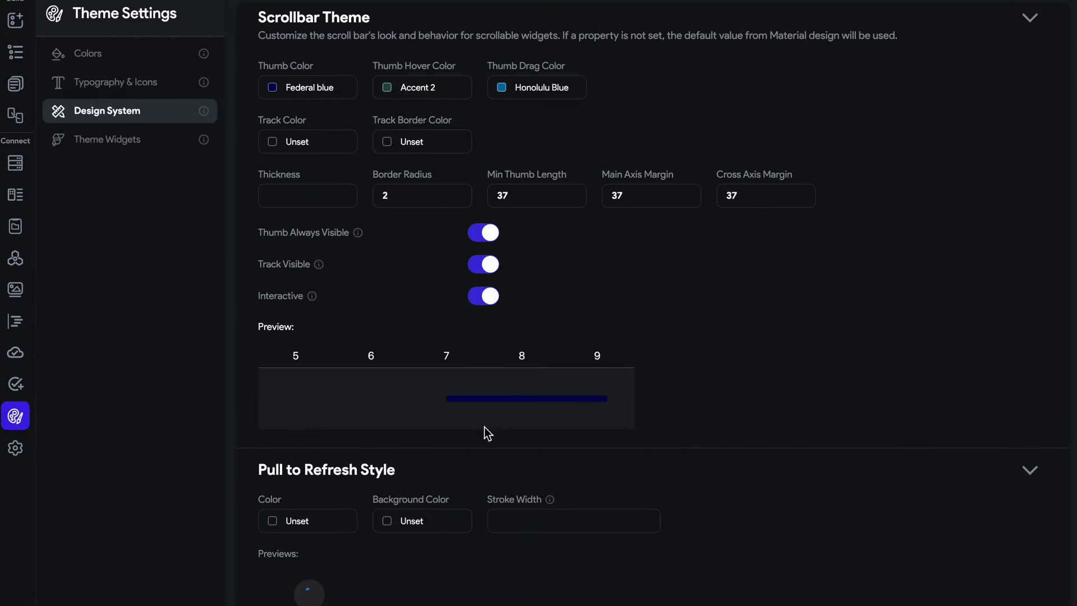
Test the scrollbar by moving its thumb back to the start of the preview.
mouse_move(514, 397)
mouse_down()
mouse_move(369, 400)
mouse_move(657, 346)
mouse_move(516, 418)
mouse_move(301, 443)
mouse_up()
scroll(583, 277, down, 2)
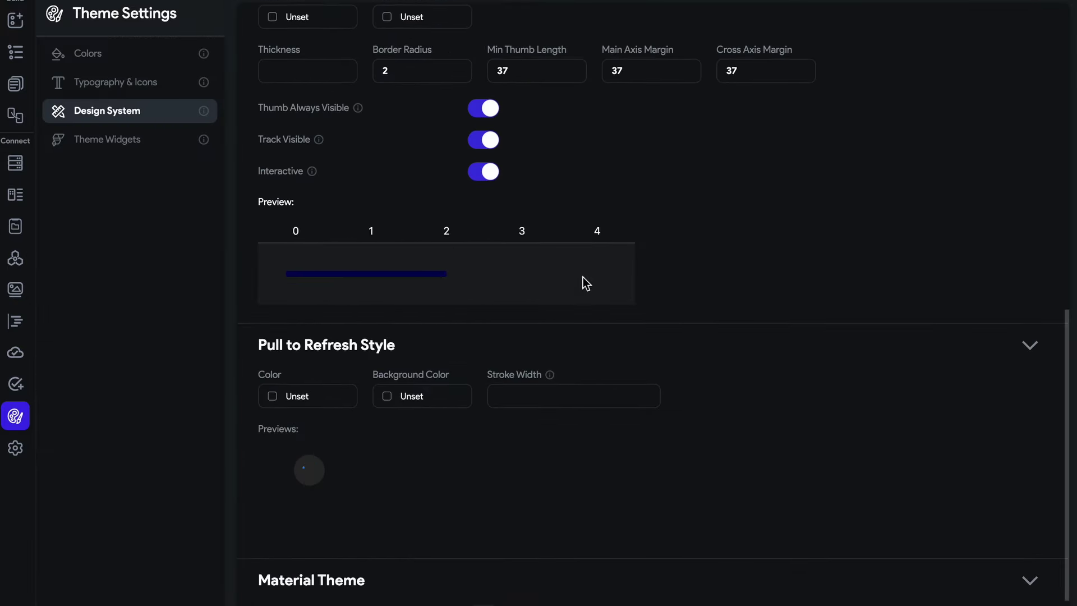
scroll(399, 338, down, 1)
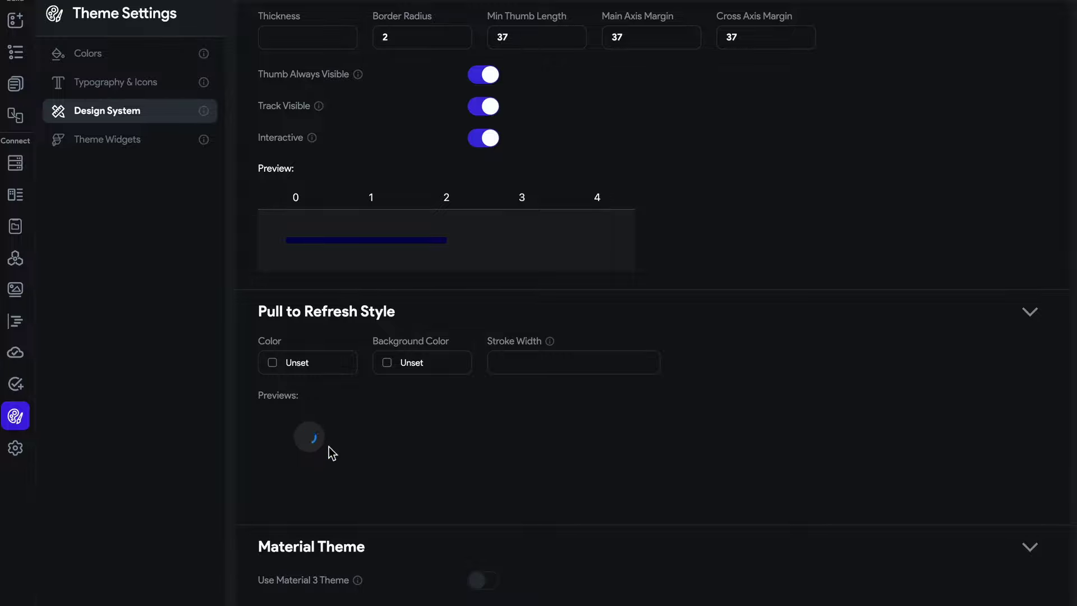
Set the pull-to-refresh colour to Primary, its background colour to Primary Background and its stroke width to 1.00.
click(274, 363)
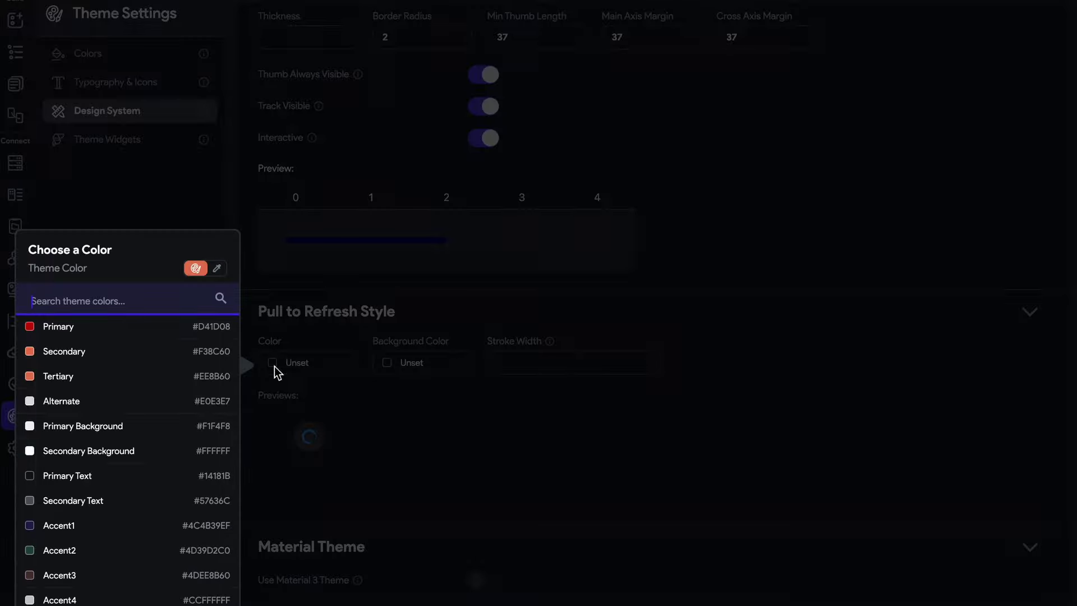
click(86, 333)
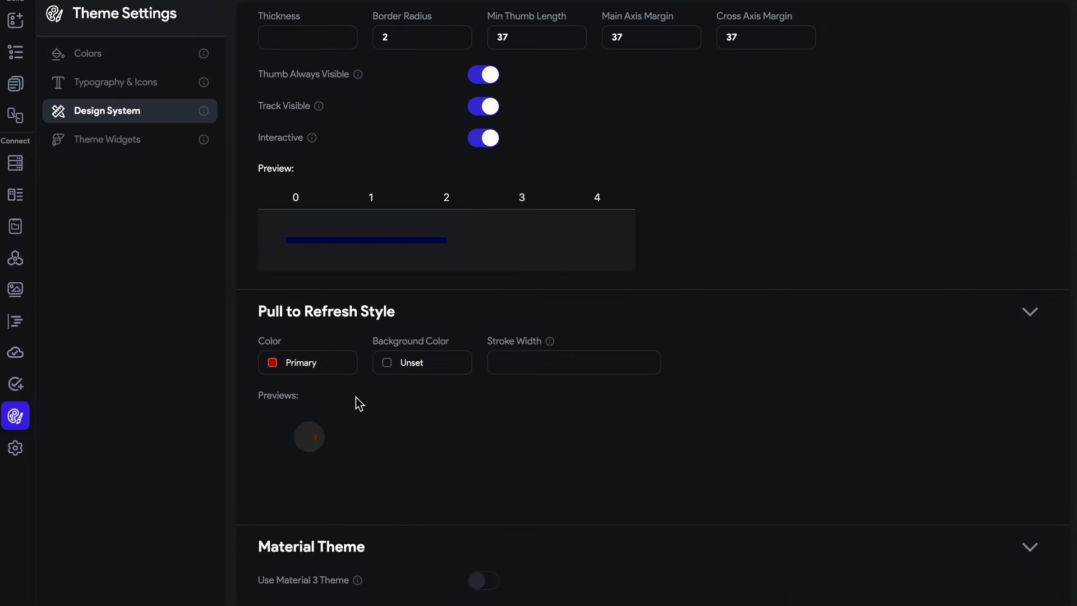
click(394, 366)
click(161, 432)
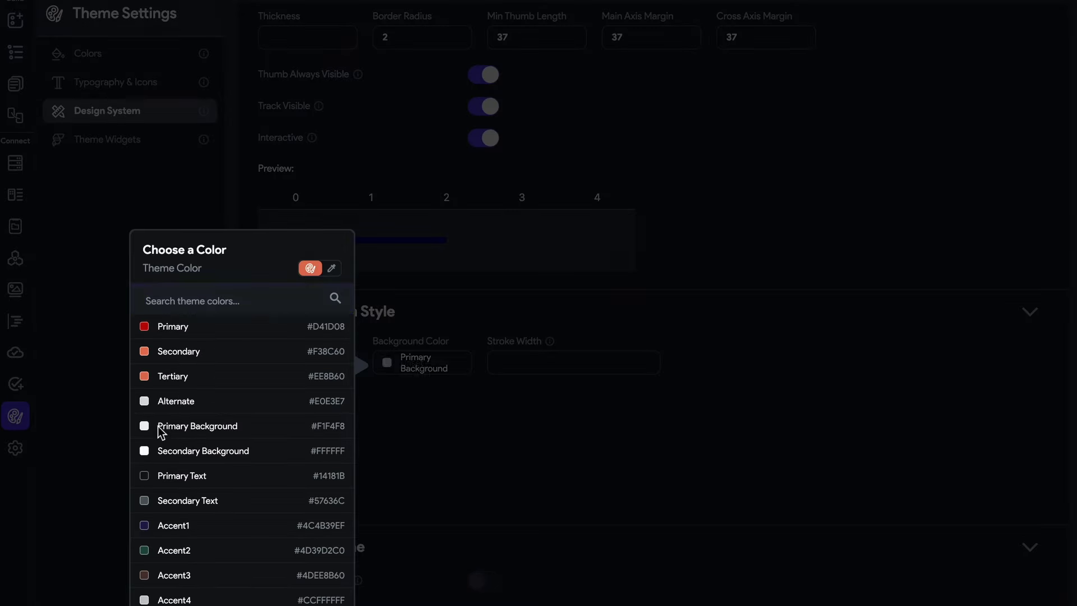
click(522, 363)
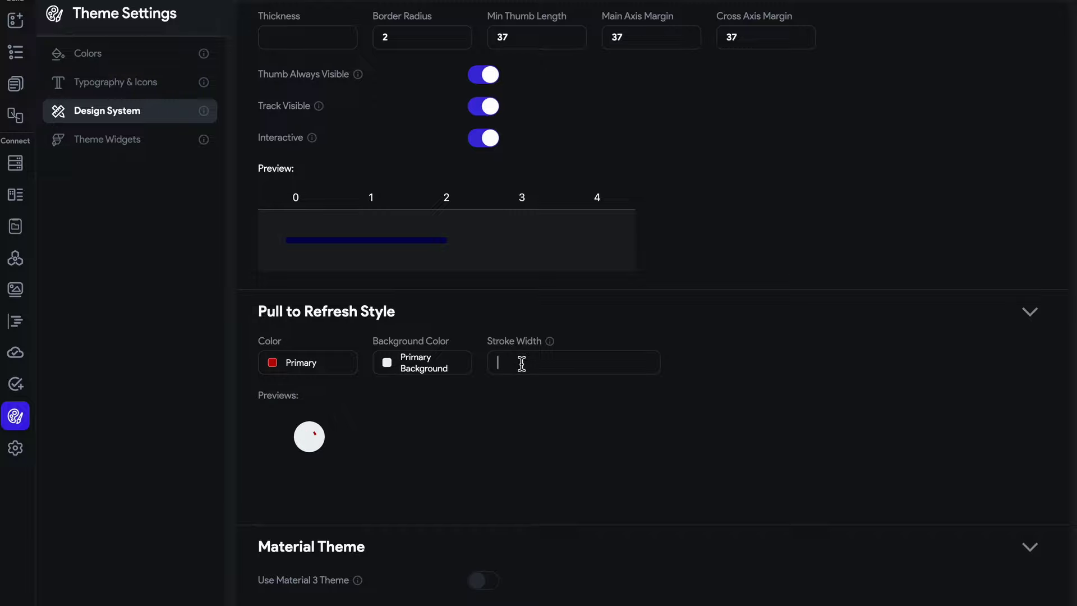
text(7)
click(377, 422)
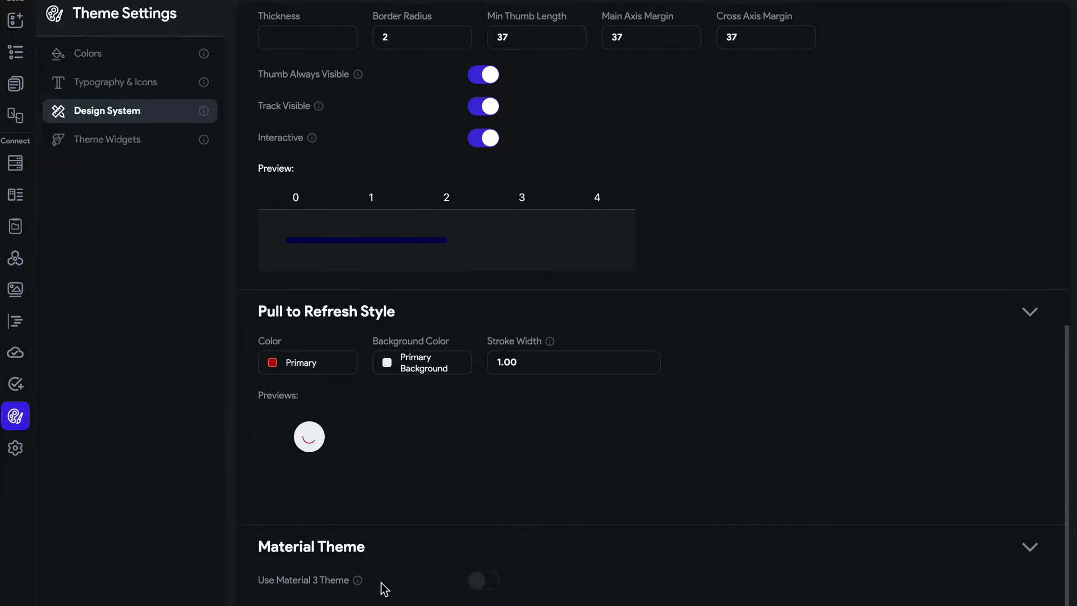
Turn on Use Material 3 Theme and set the pull-to-refresh stroke width to 4.00.
mouse_move(359, 581)
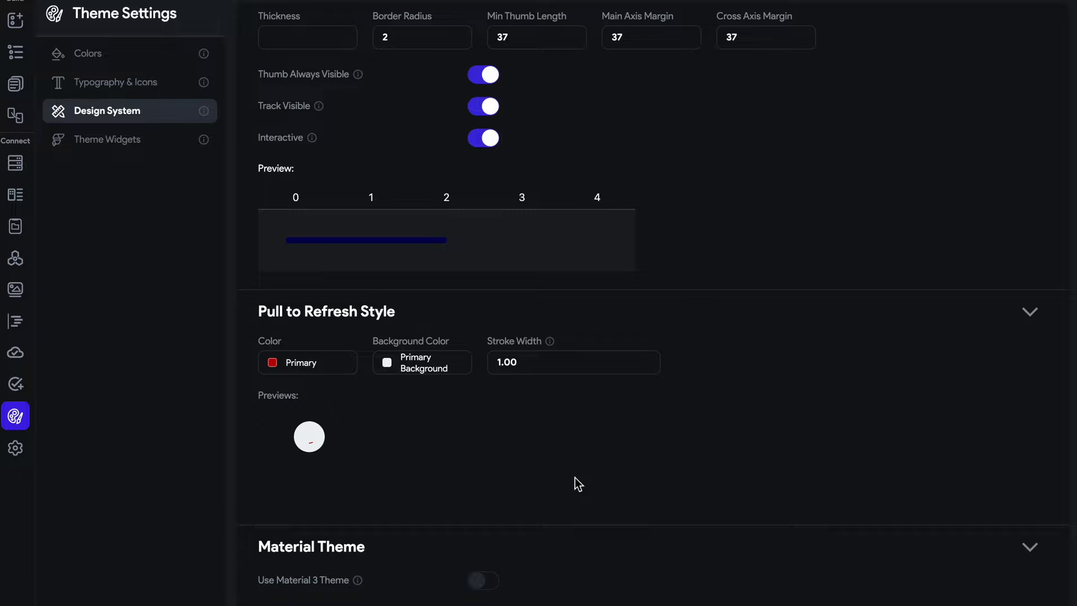
click(483, 580)
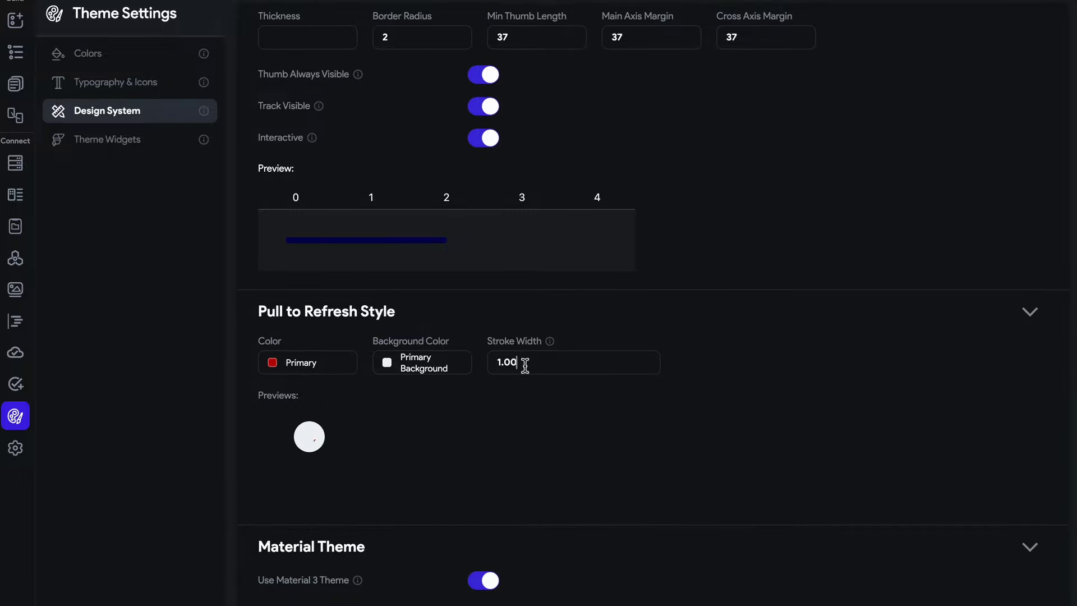
key(Up)
key(Up)
scroll(524, 365, up, 8)
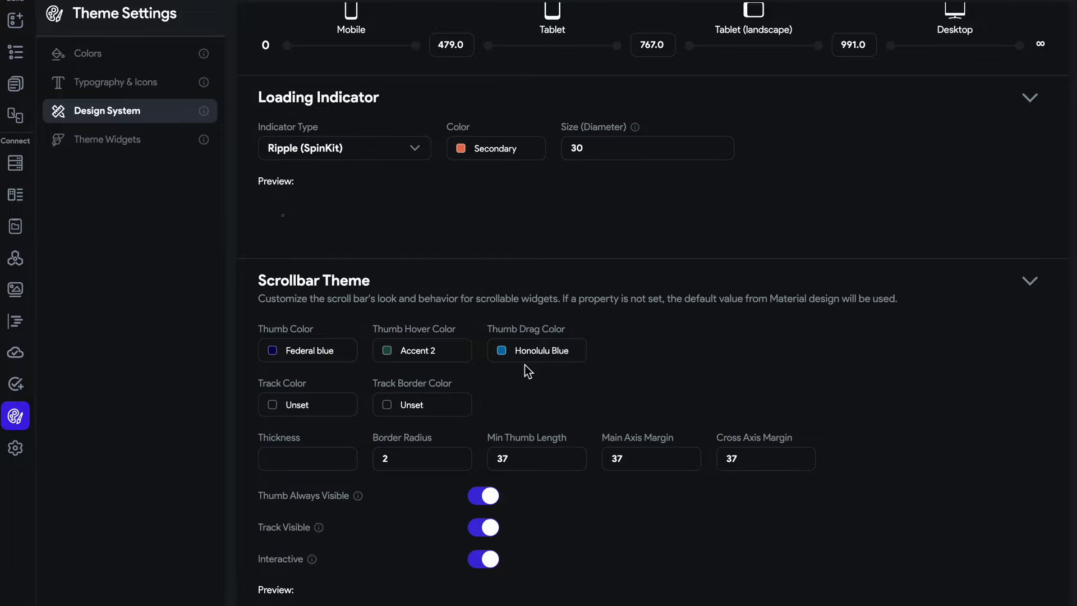
scroll(530, 351, down, 7)
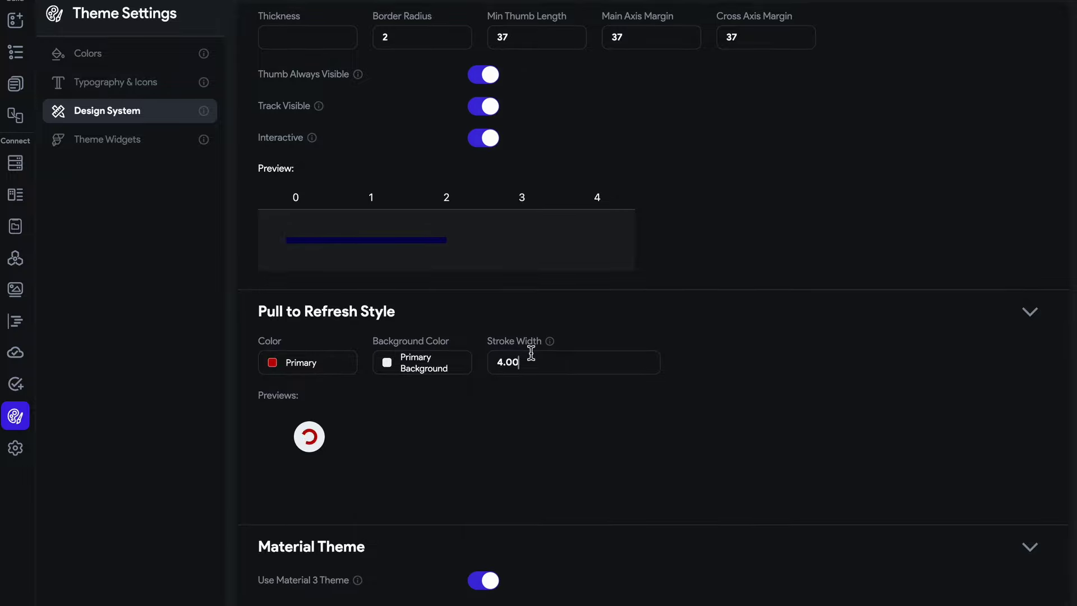
On HomePage, replace the large text in the page body with a new Text widget.
click(128, 149)
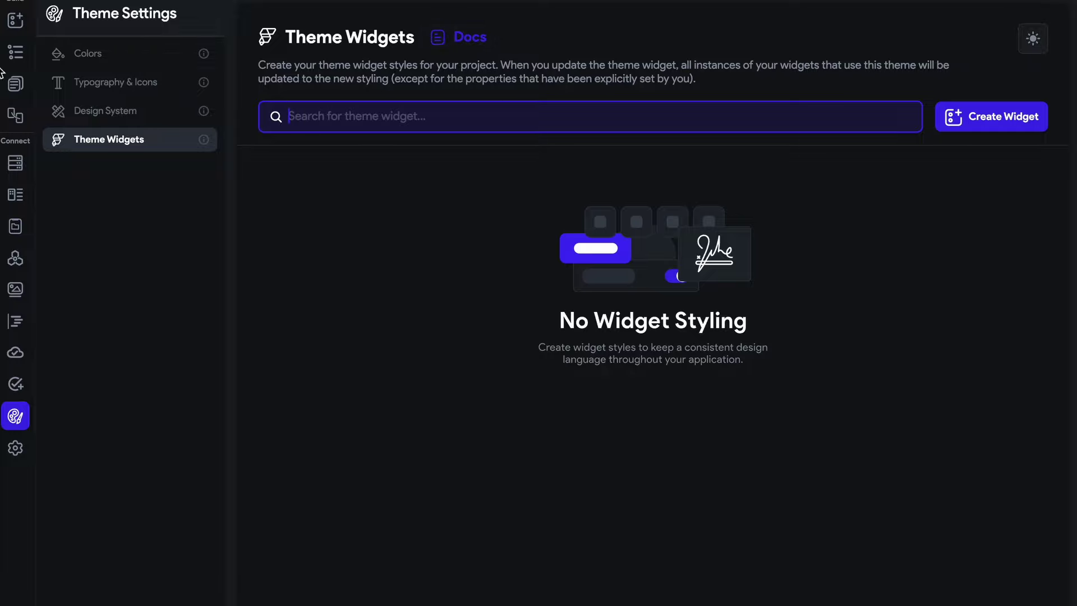
click(15, 84)
click(521, 190)
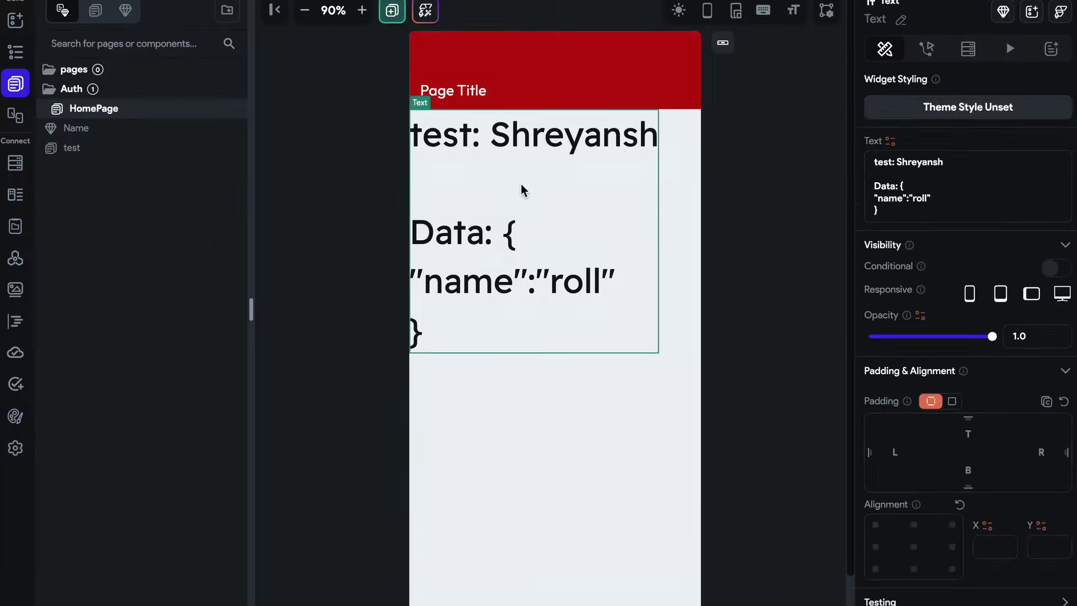
click(16, 20)
drag(75, 148, 646, 463)
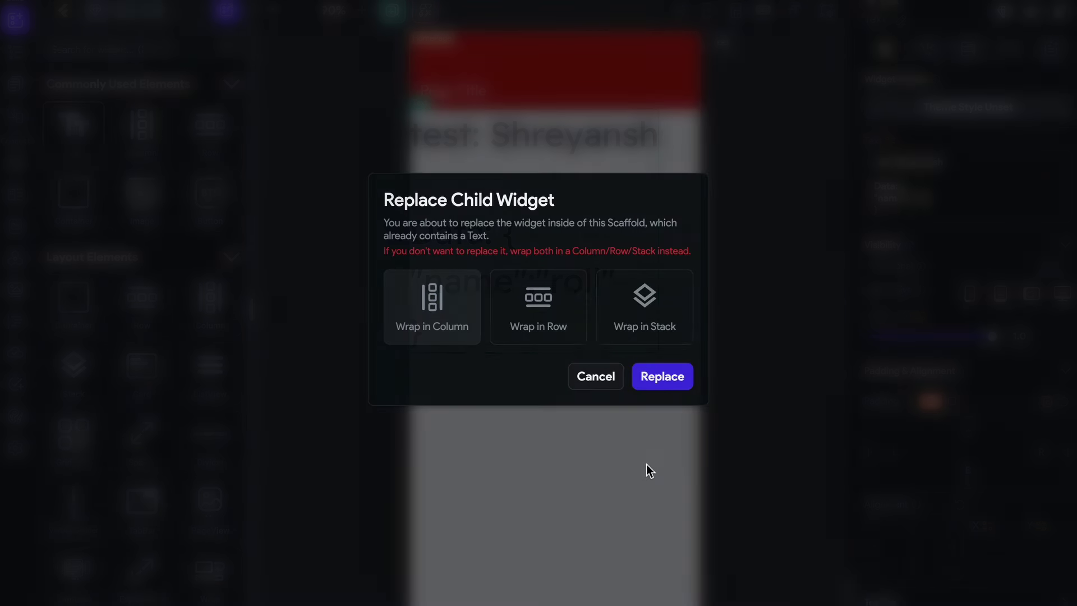
click(645, 377)
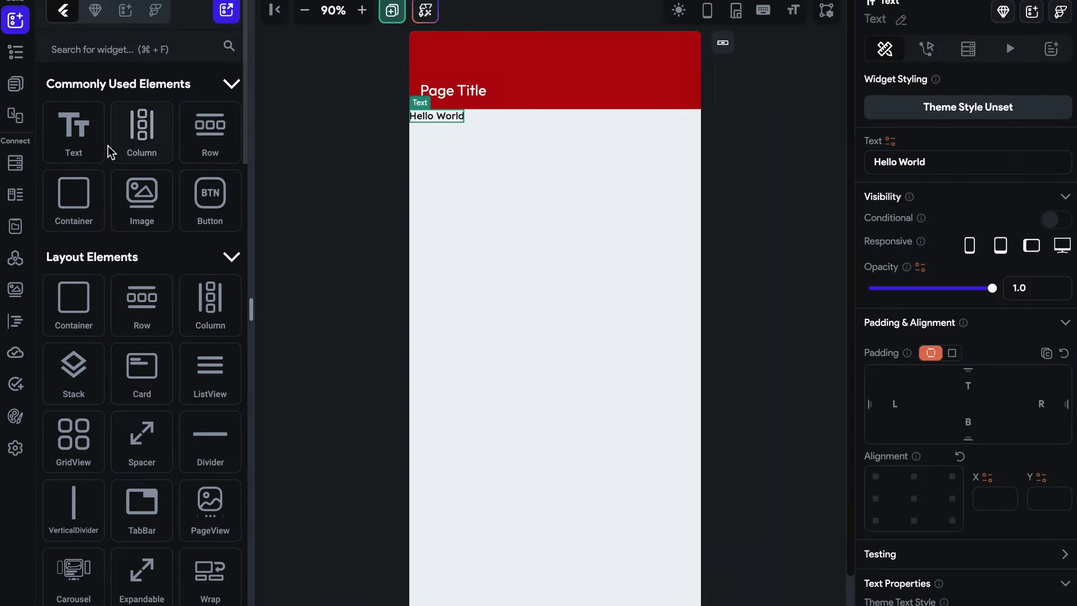
Add a second Text widget to HomePage, wrapping both texts in a Column, and select the lower one.
drag(103, 135, 476, 203)
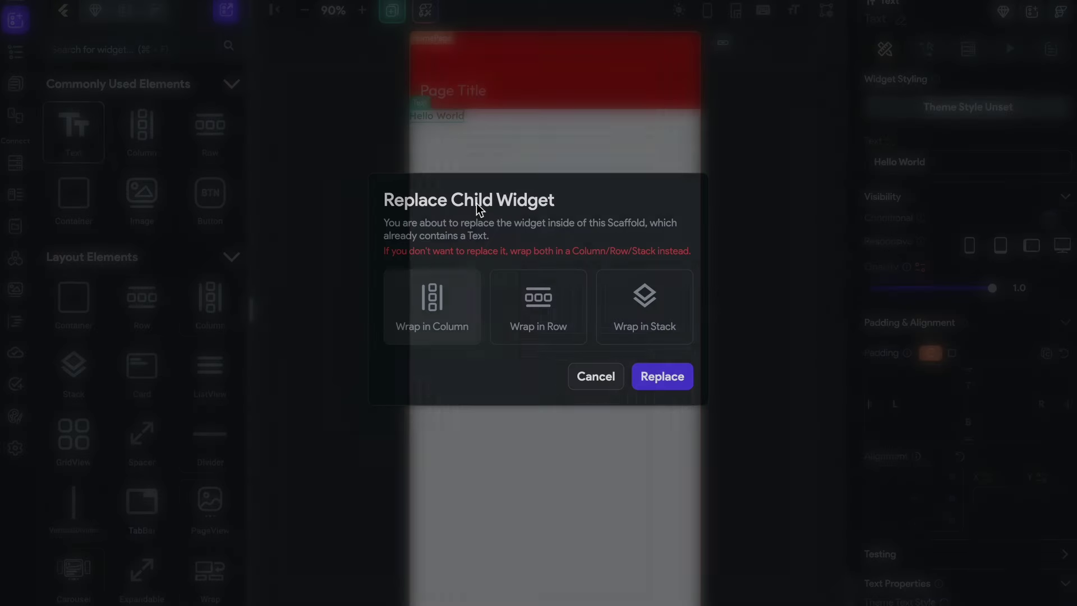
click(455, 309)
click(418, 130)
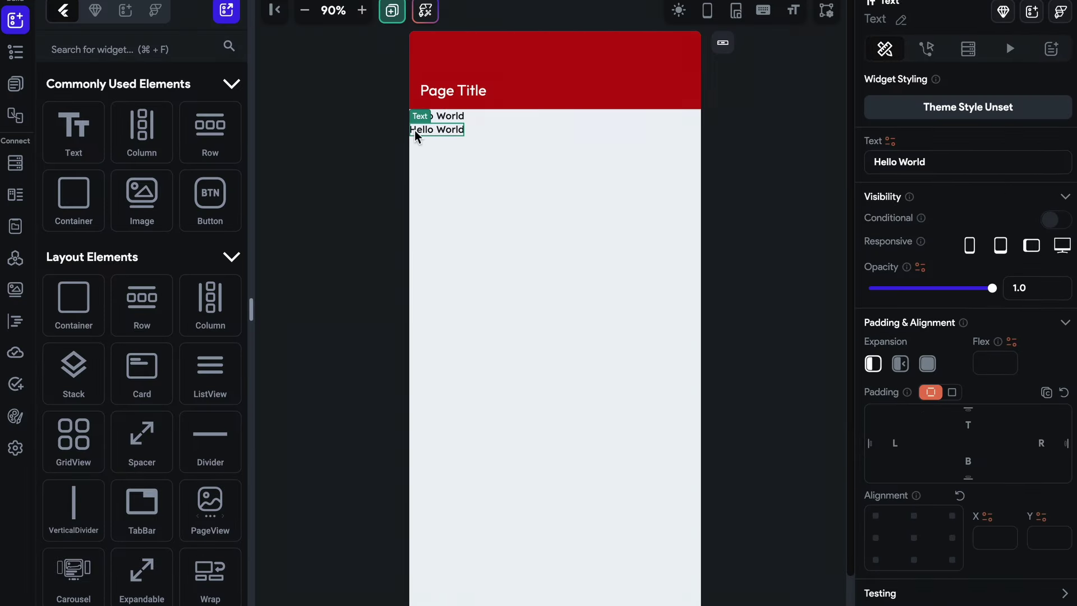
Create a theme widget named testTheme based on the Text element.
click(15, 417)
click(974, 117)
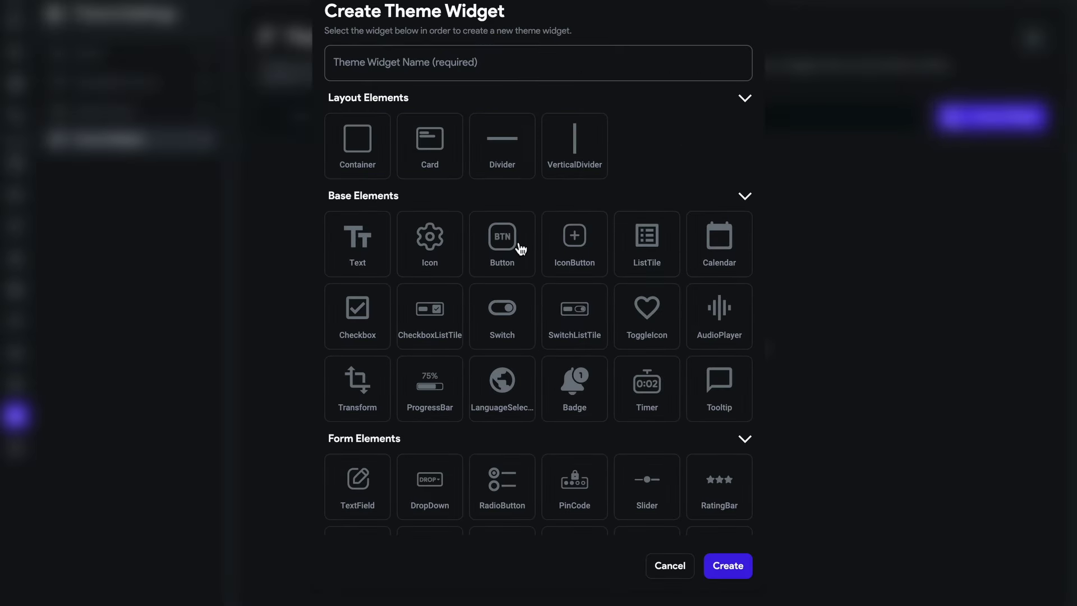
click(375, 246)
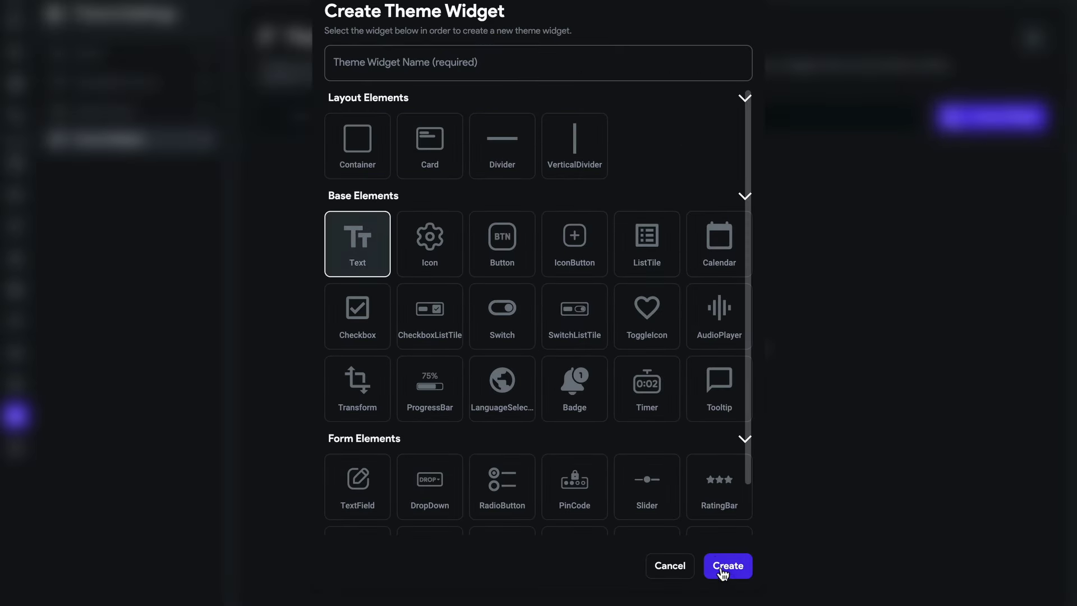
click(542, 73)
text(testThem)
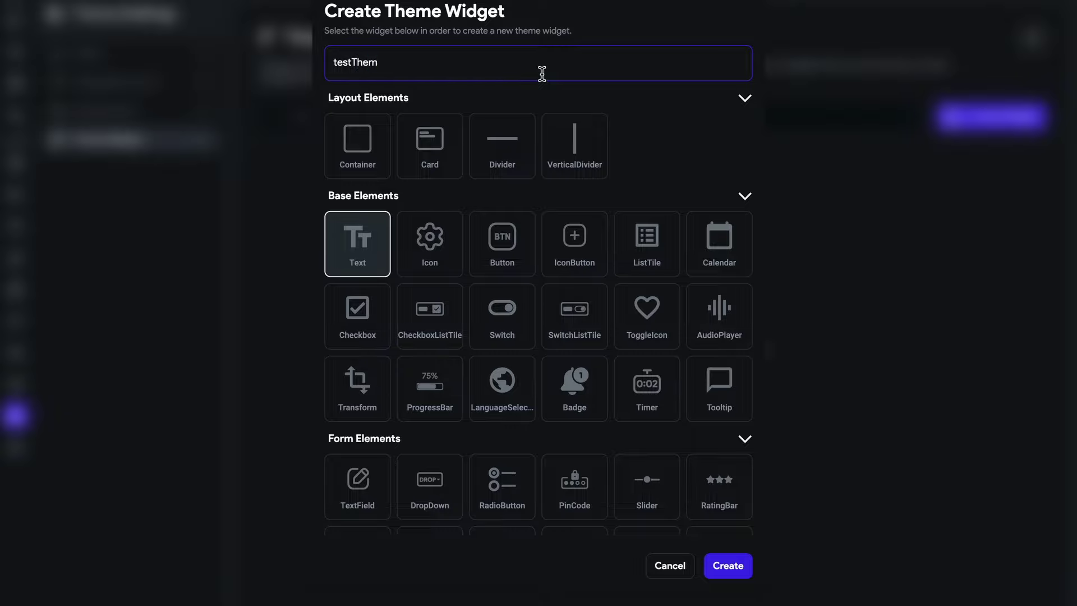
text(e)
click(728, 566)
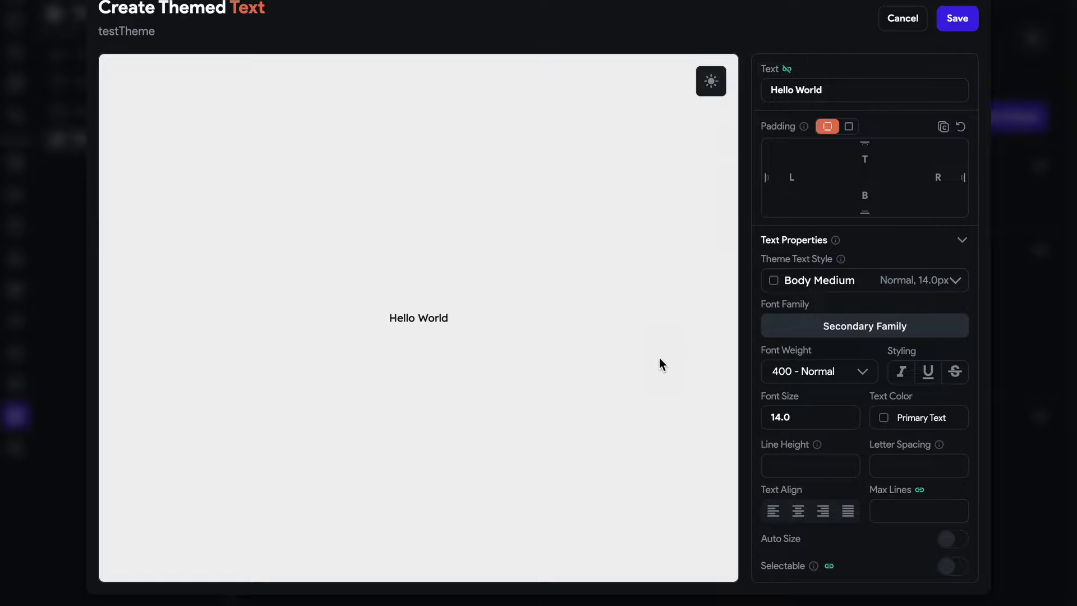
Look through testTheme's padding and text properties, and save the themed text with its default styling.
scroll(783, 349, down, 2)
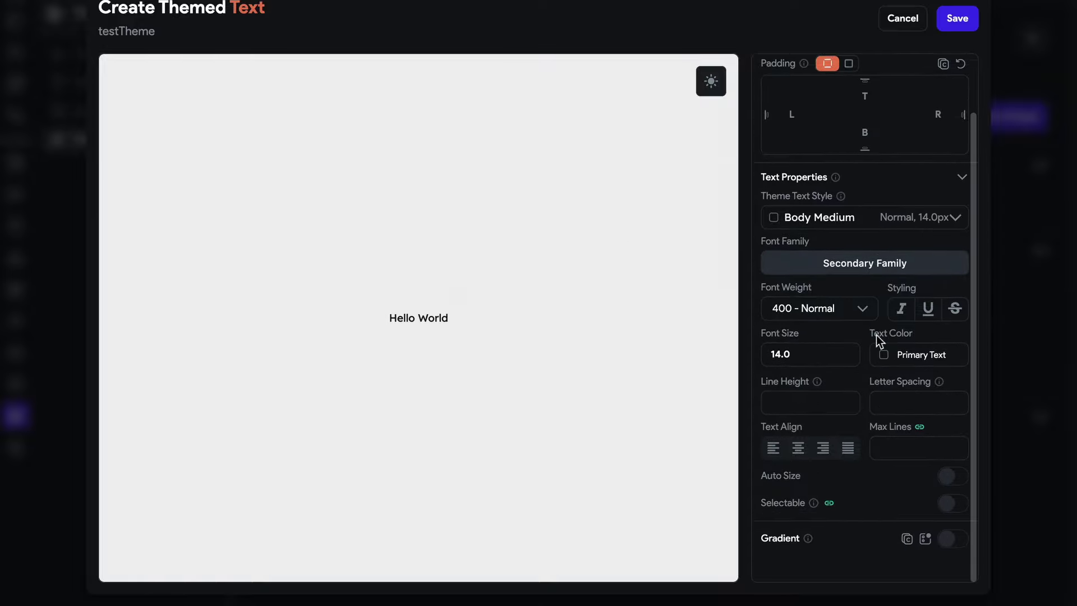
scroll(876, 335, up, 1)
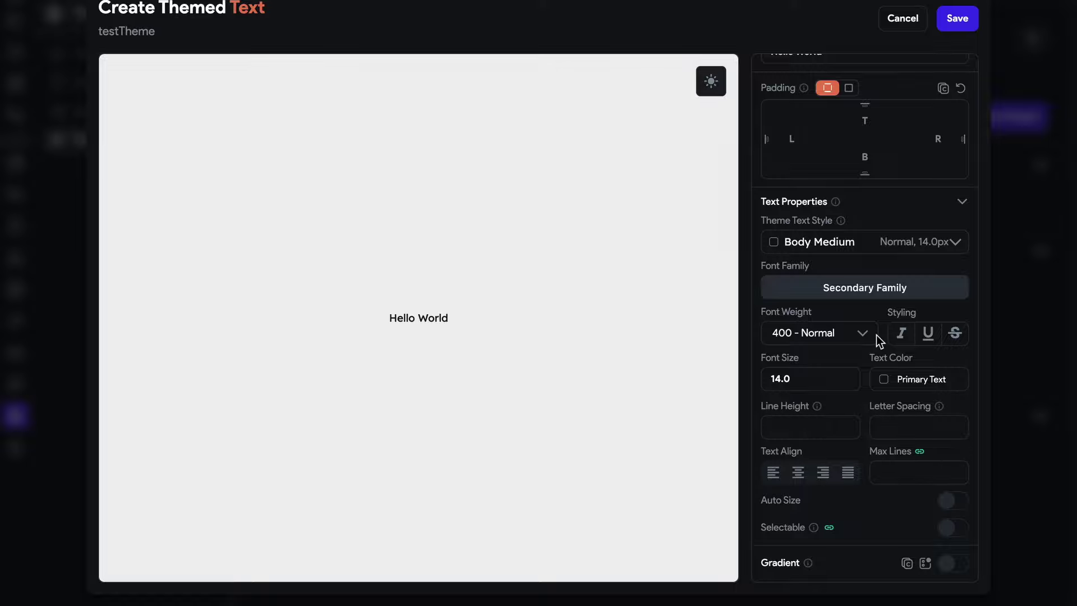
scroll(876, 335, up, 2)
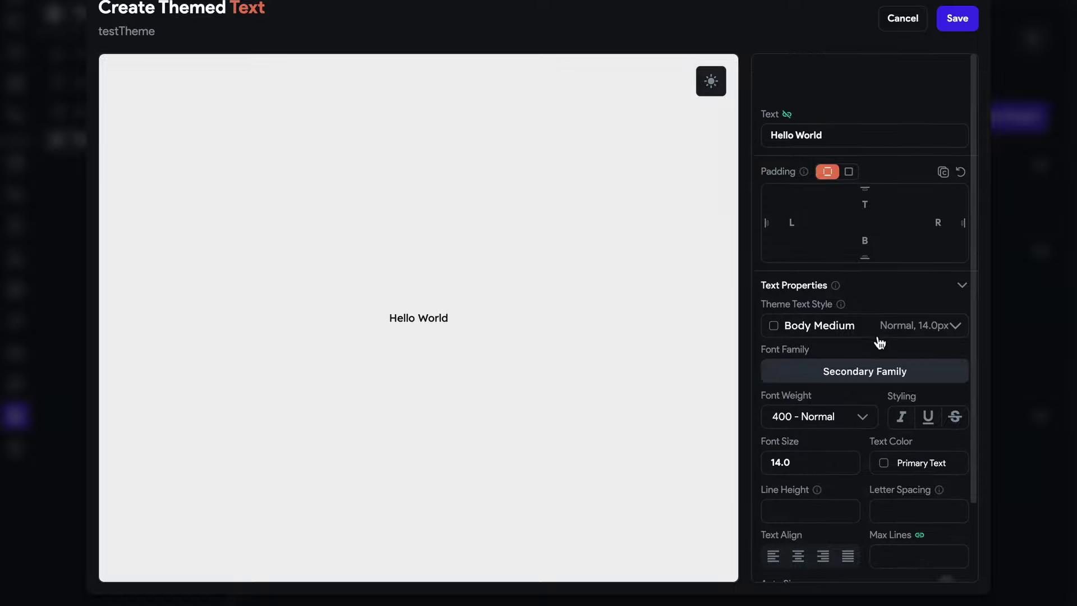
click(974, 19)
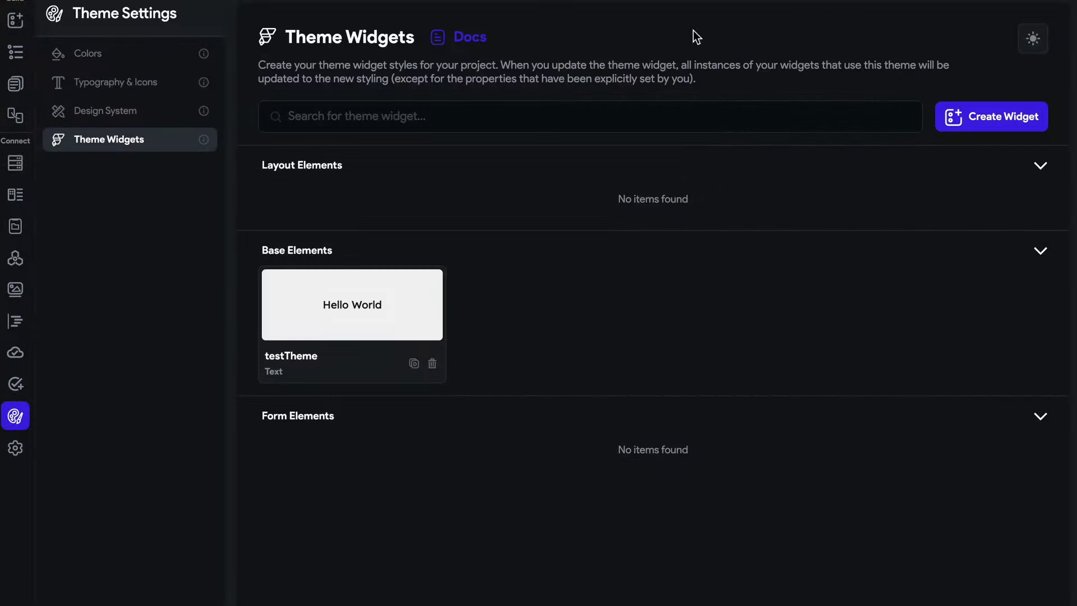
Apply the testTheme widget style to the lower Hello World text on HomePage.
click(15, 84)
click(935, 109)
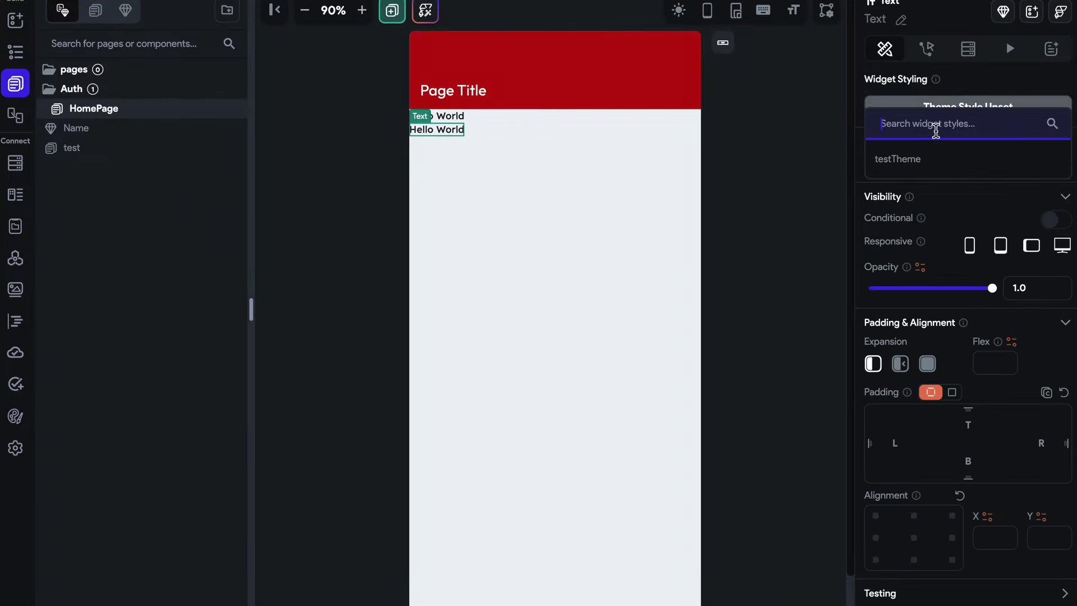
click(883, 159)
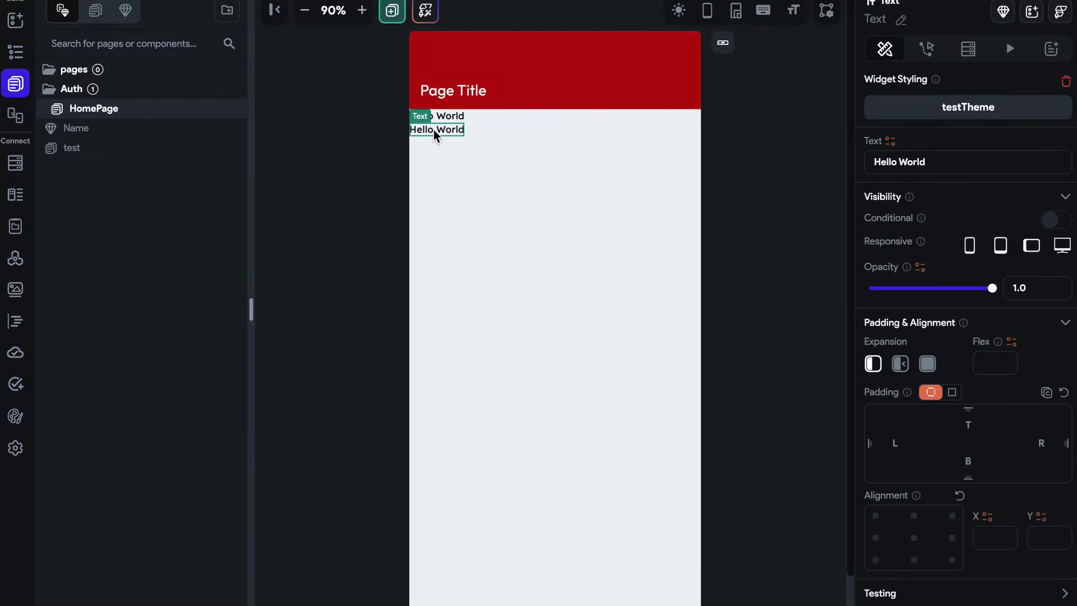
Open the project's App Settings at App Details.
click(15, 418)
click(16, 452)
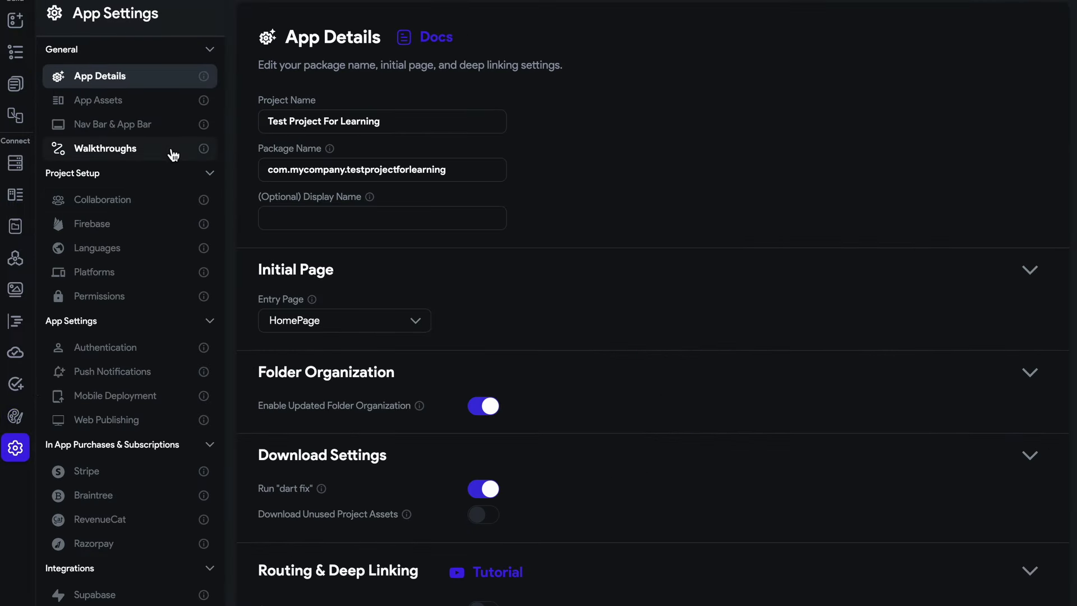